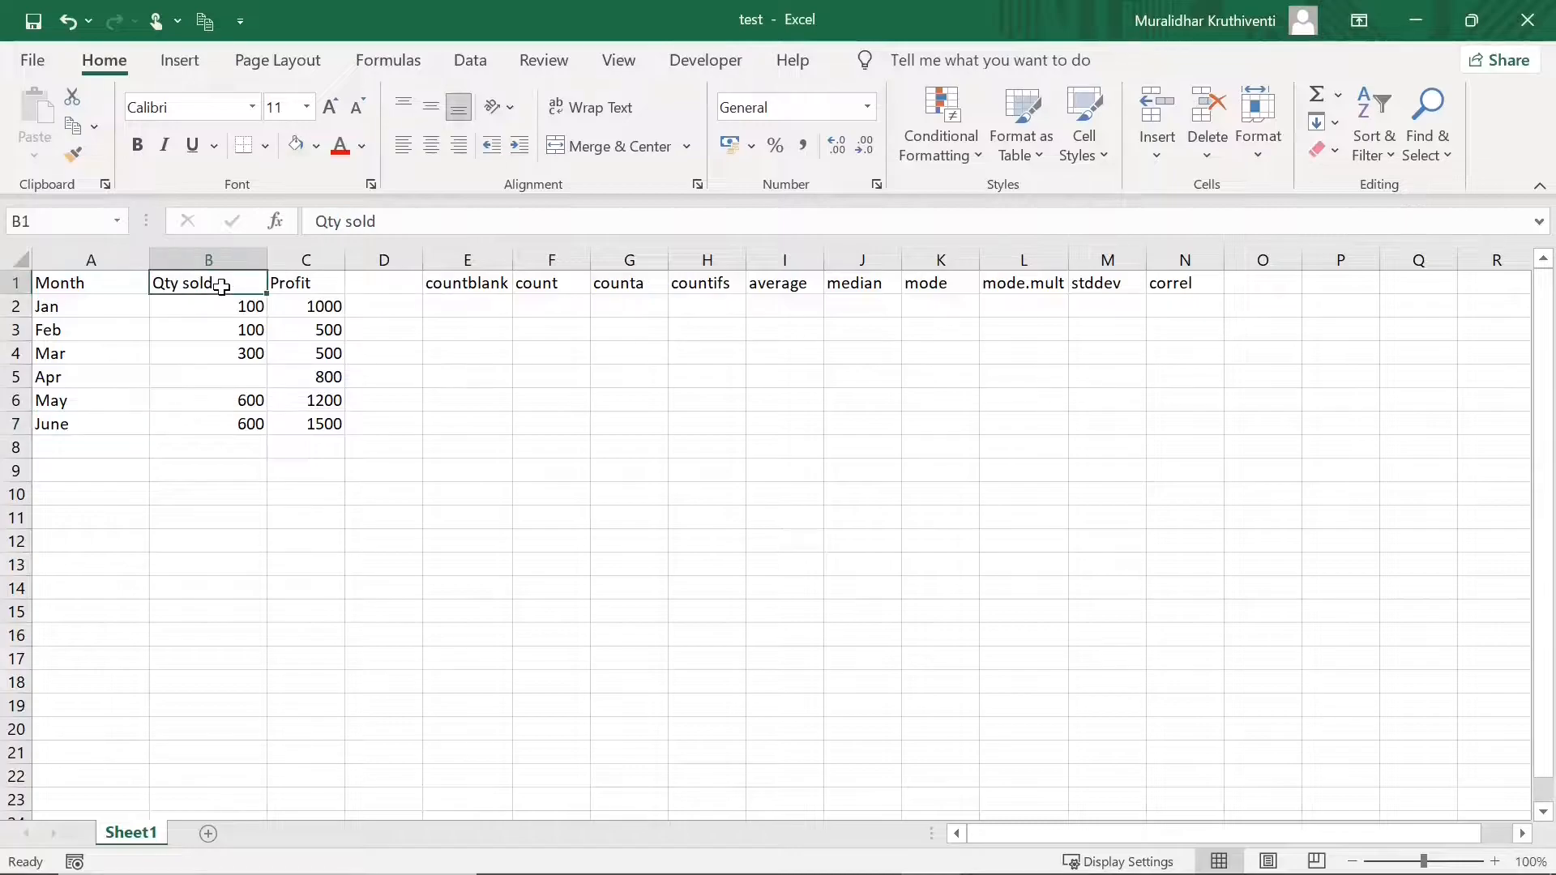
# - Review the Qty sold values in B2:B7, noting that April's quantity is blank
pyautogui.click(313, 285)
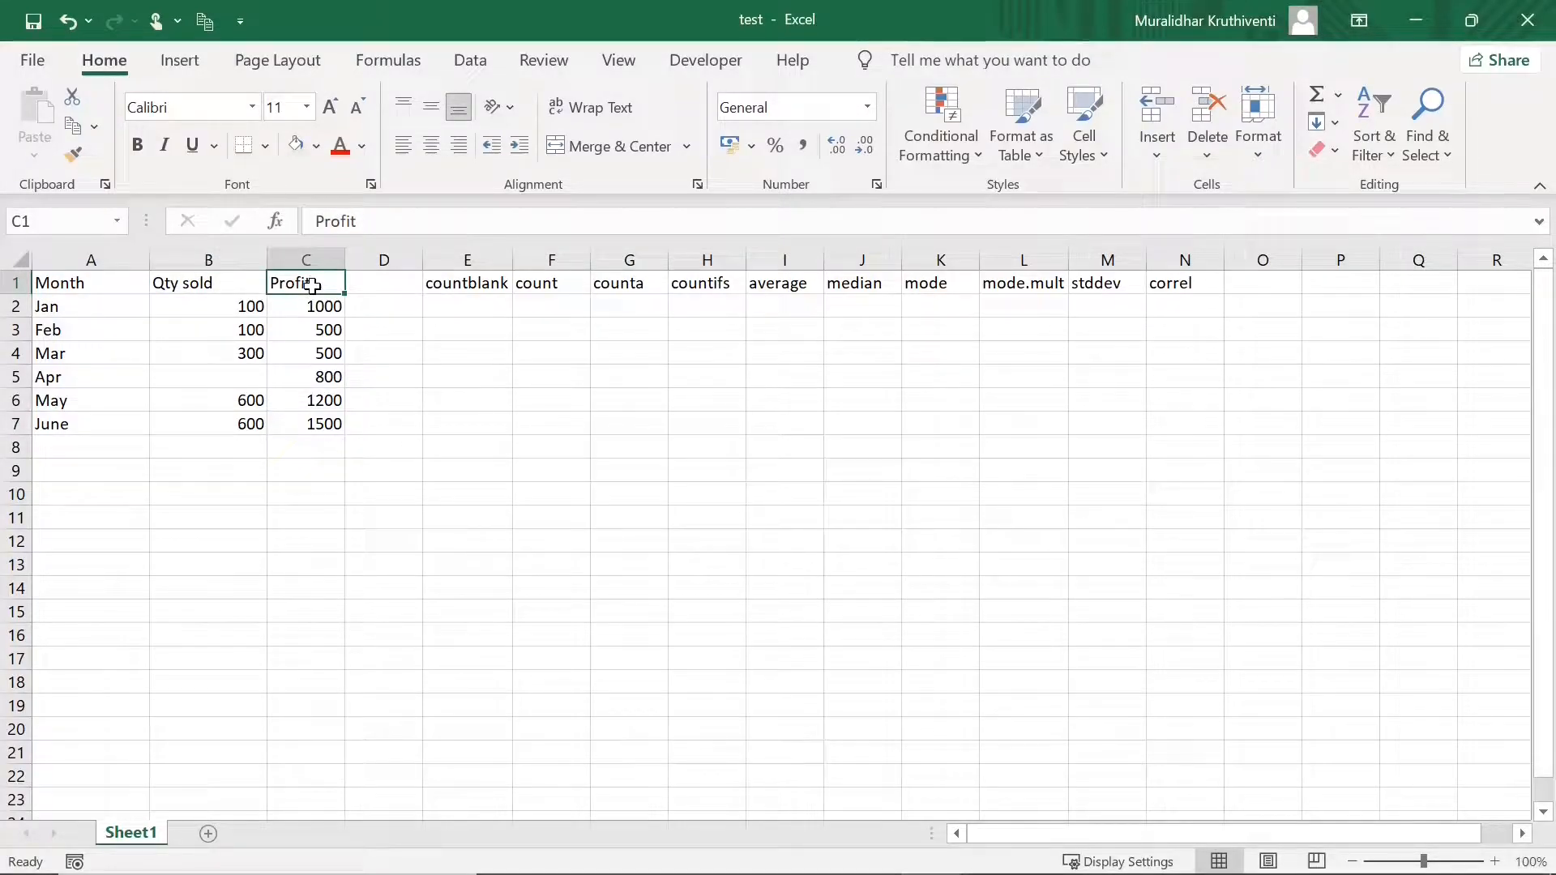
pyautogui.click(250, 307)
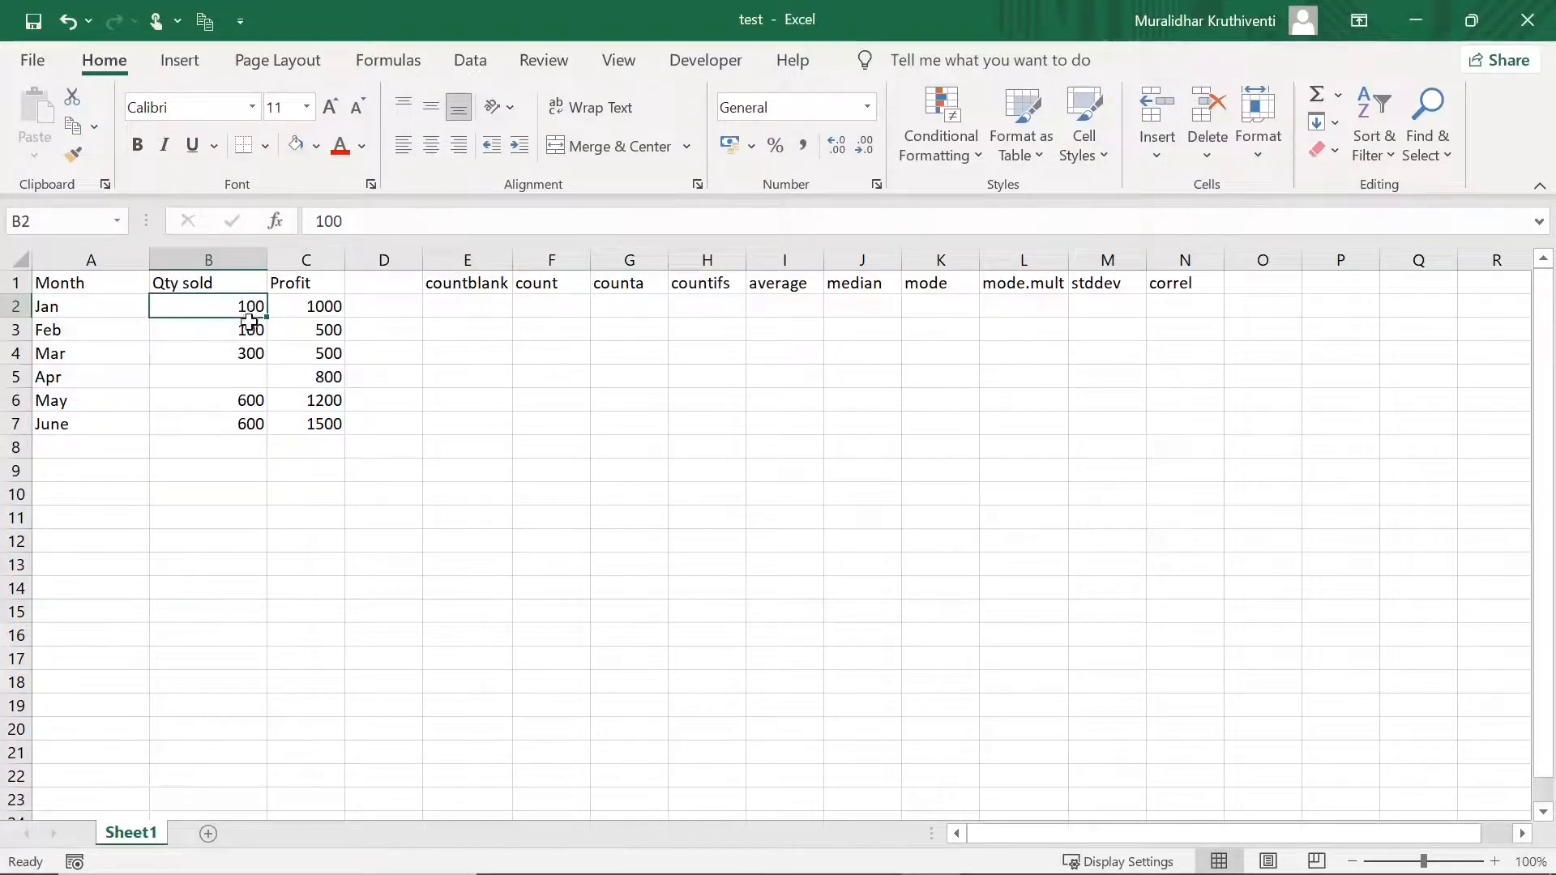
pyautogui.click(248, 332)
pyautogui.click(251, 404)
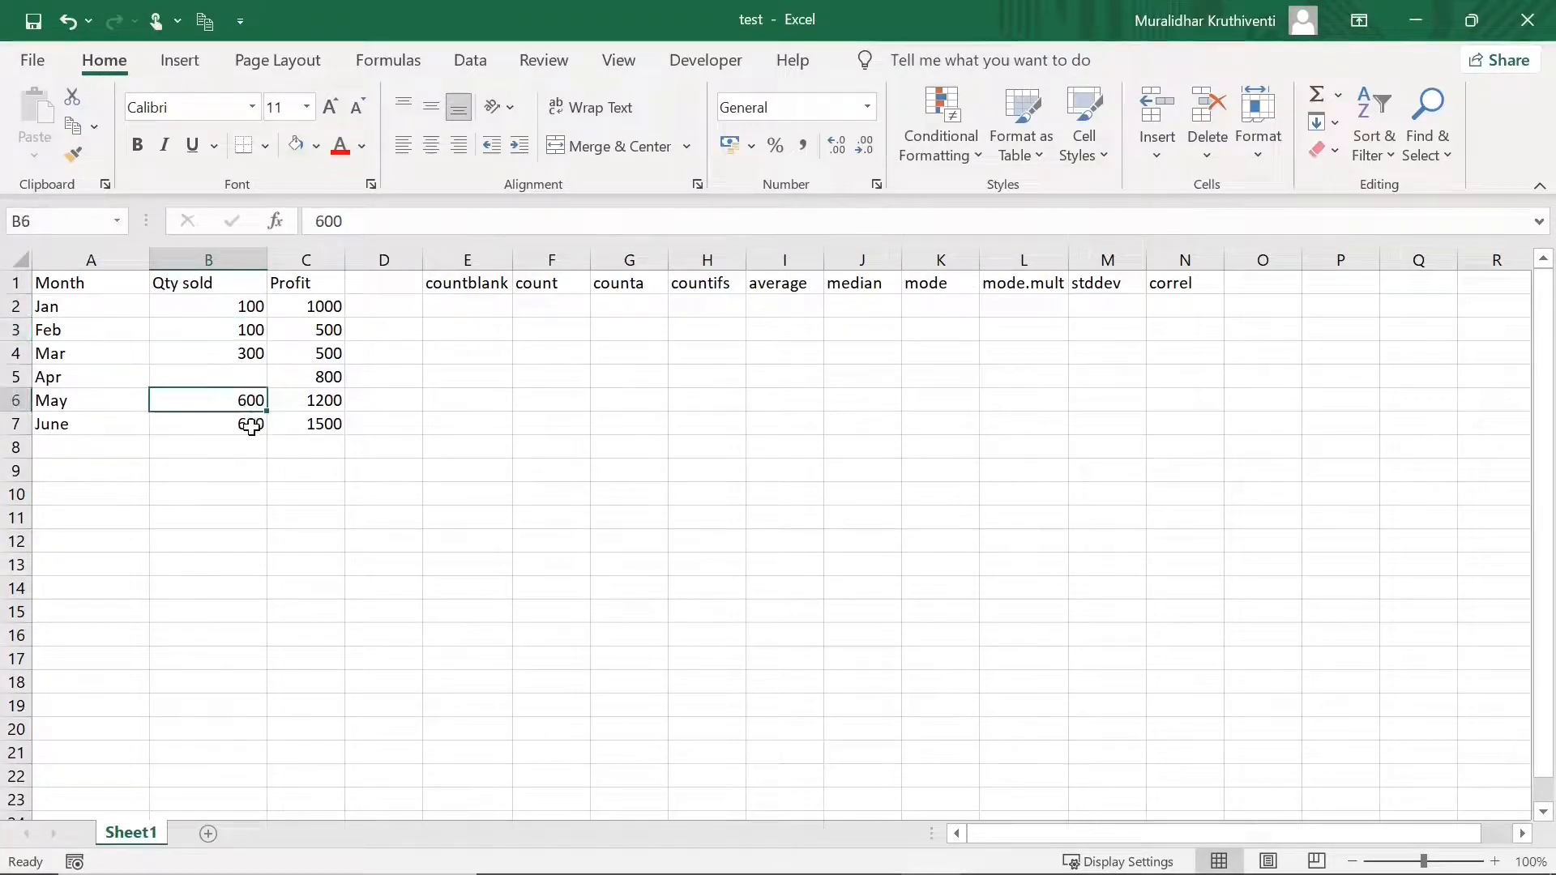
pyautogui.click(251, 425)
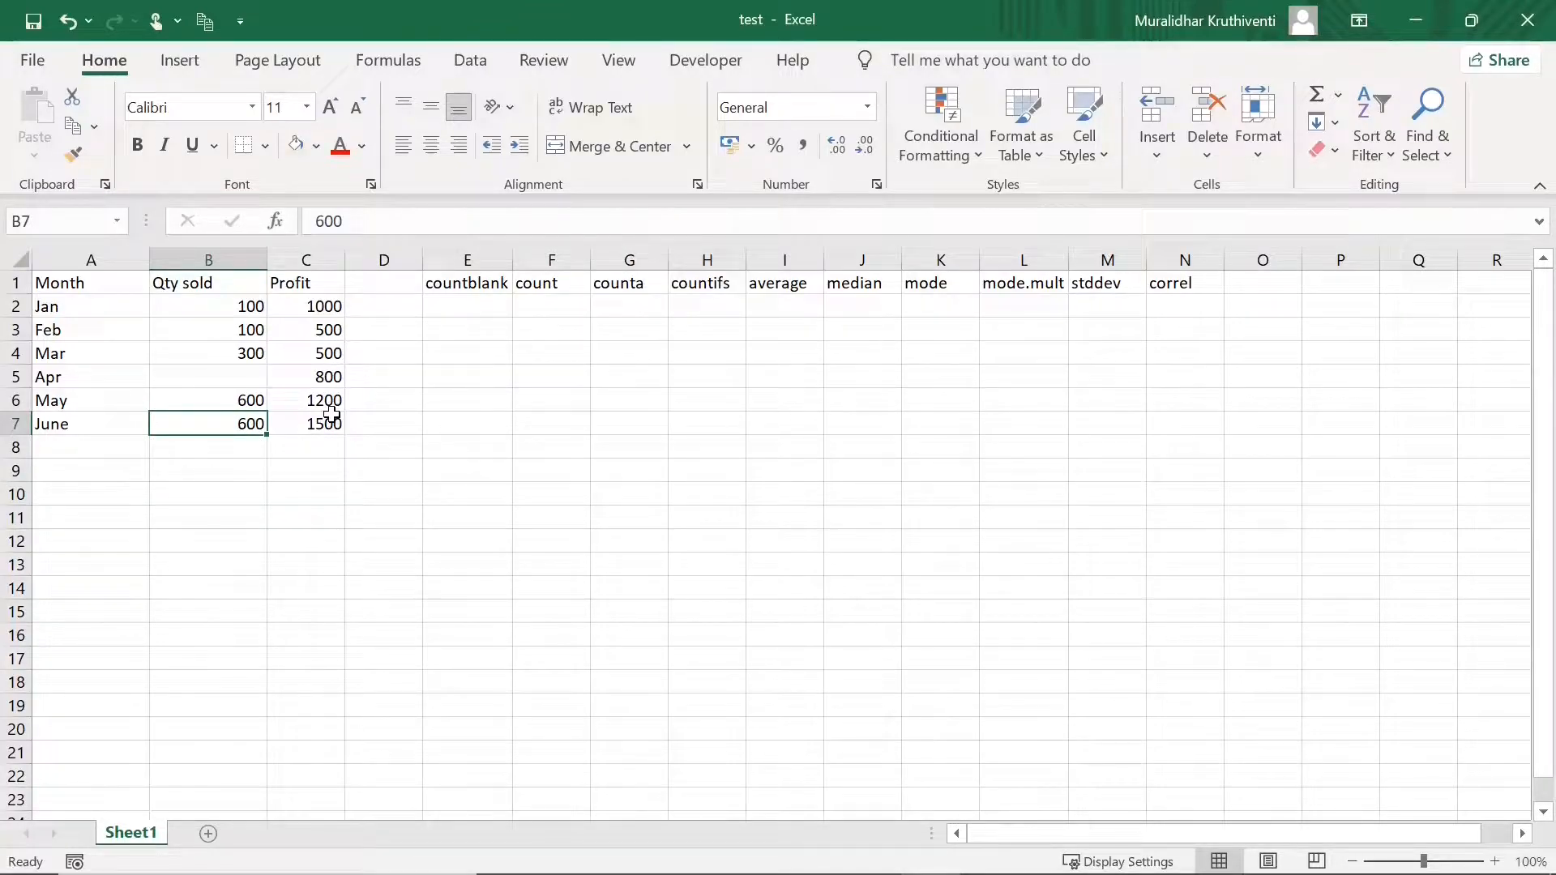
pyautogui.click(253, 380)
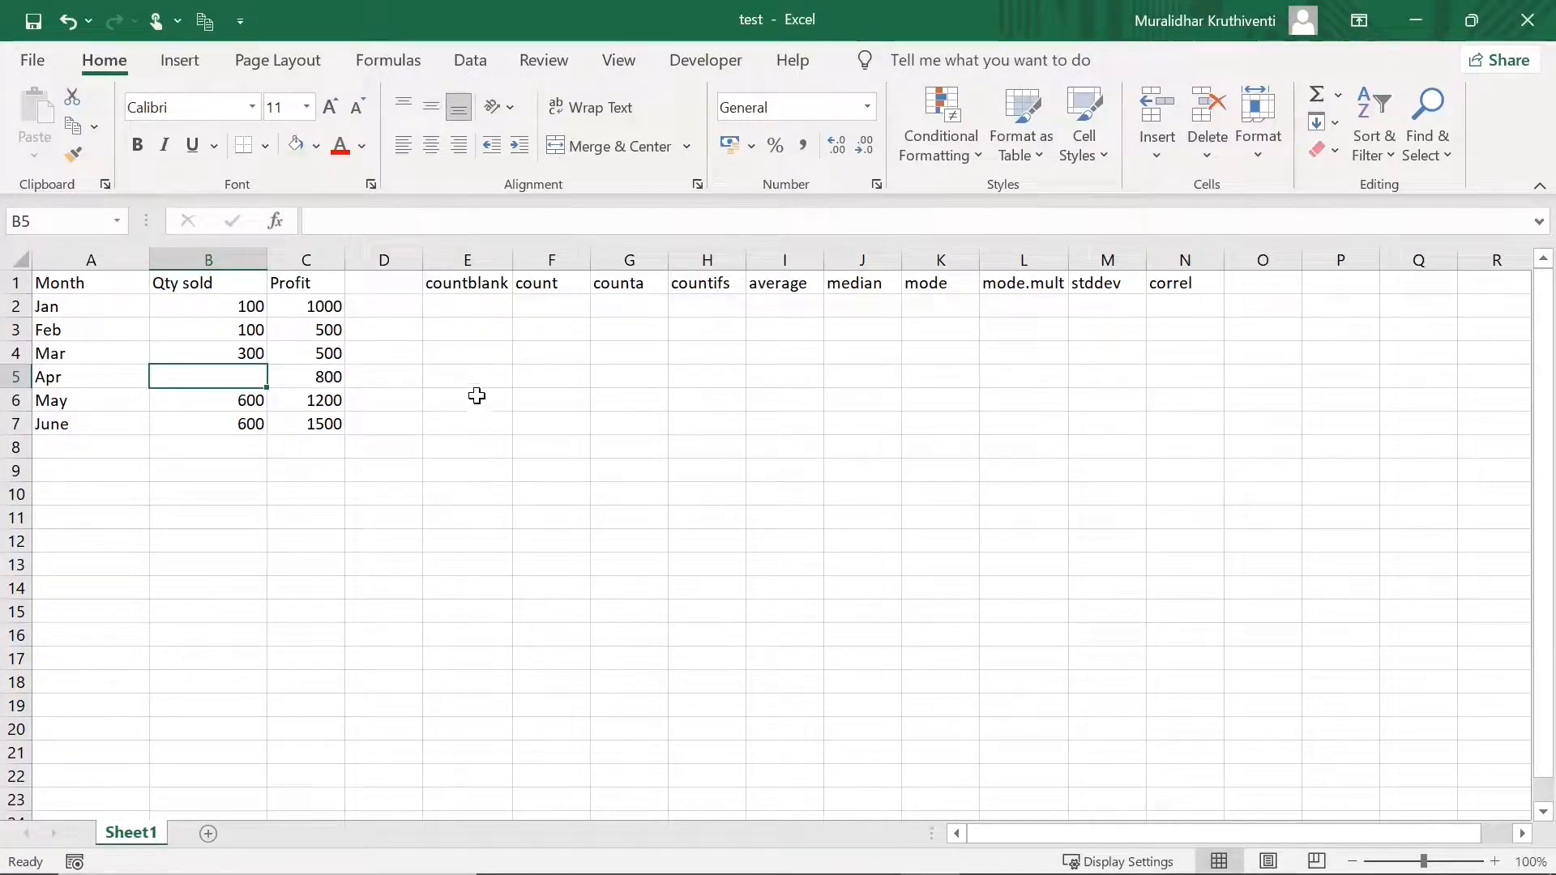
# - Enter =COUNTBLANK(B2:B7) in E2, returning 1
pyautogui.click(464, 300)
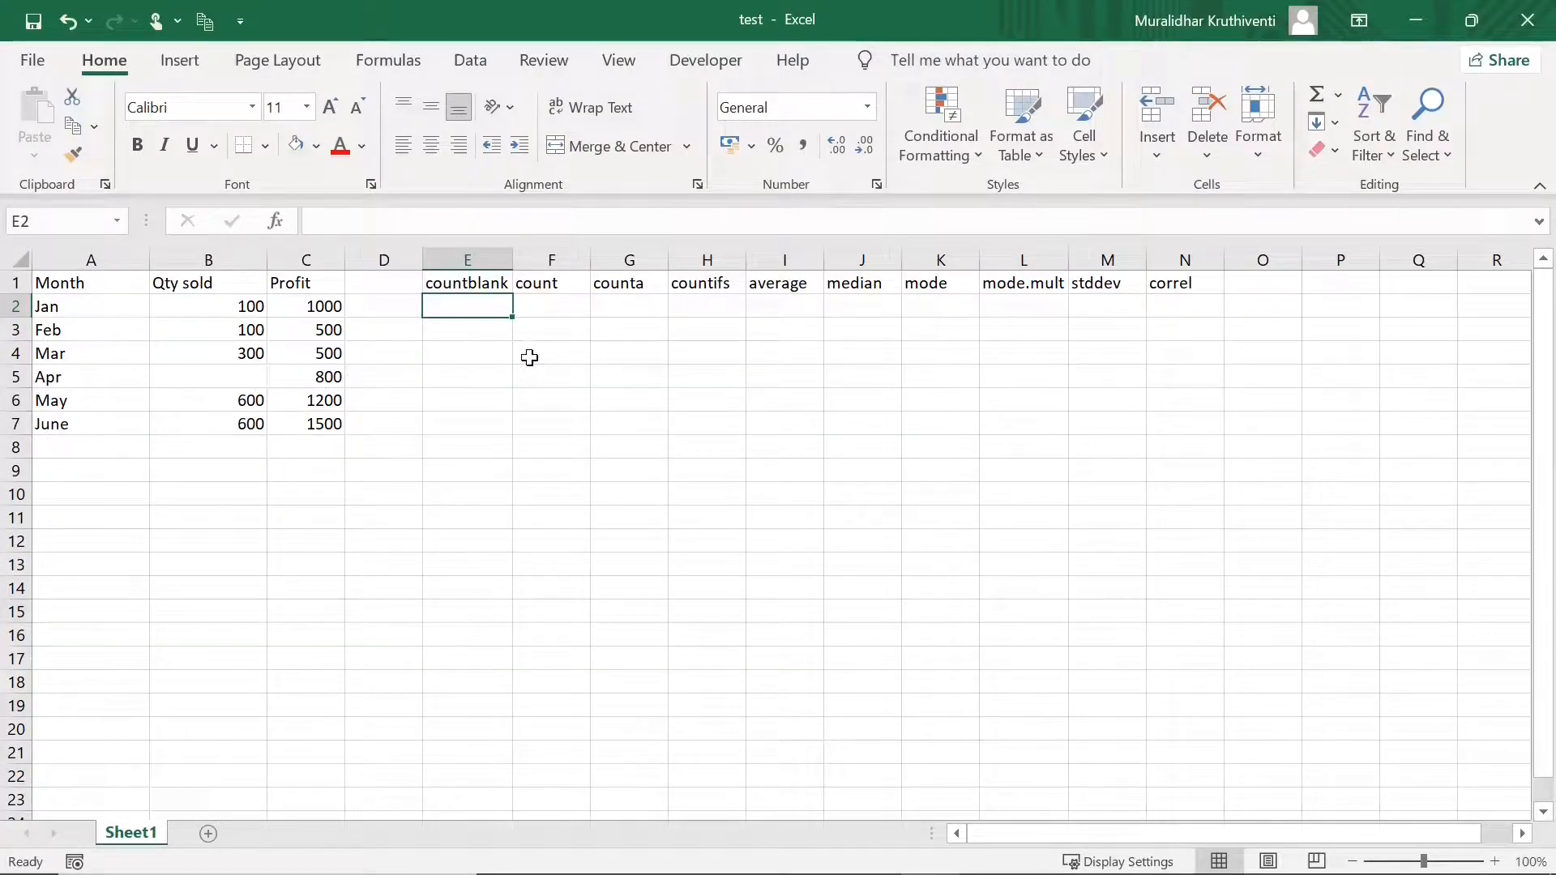
pyautogui.write('=')
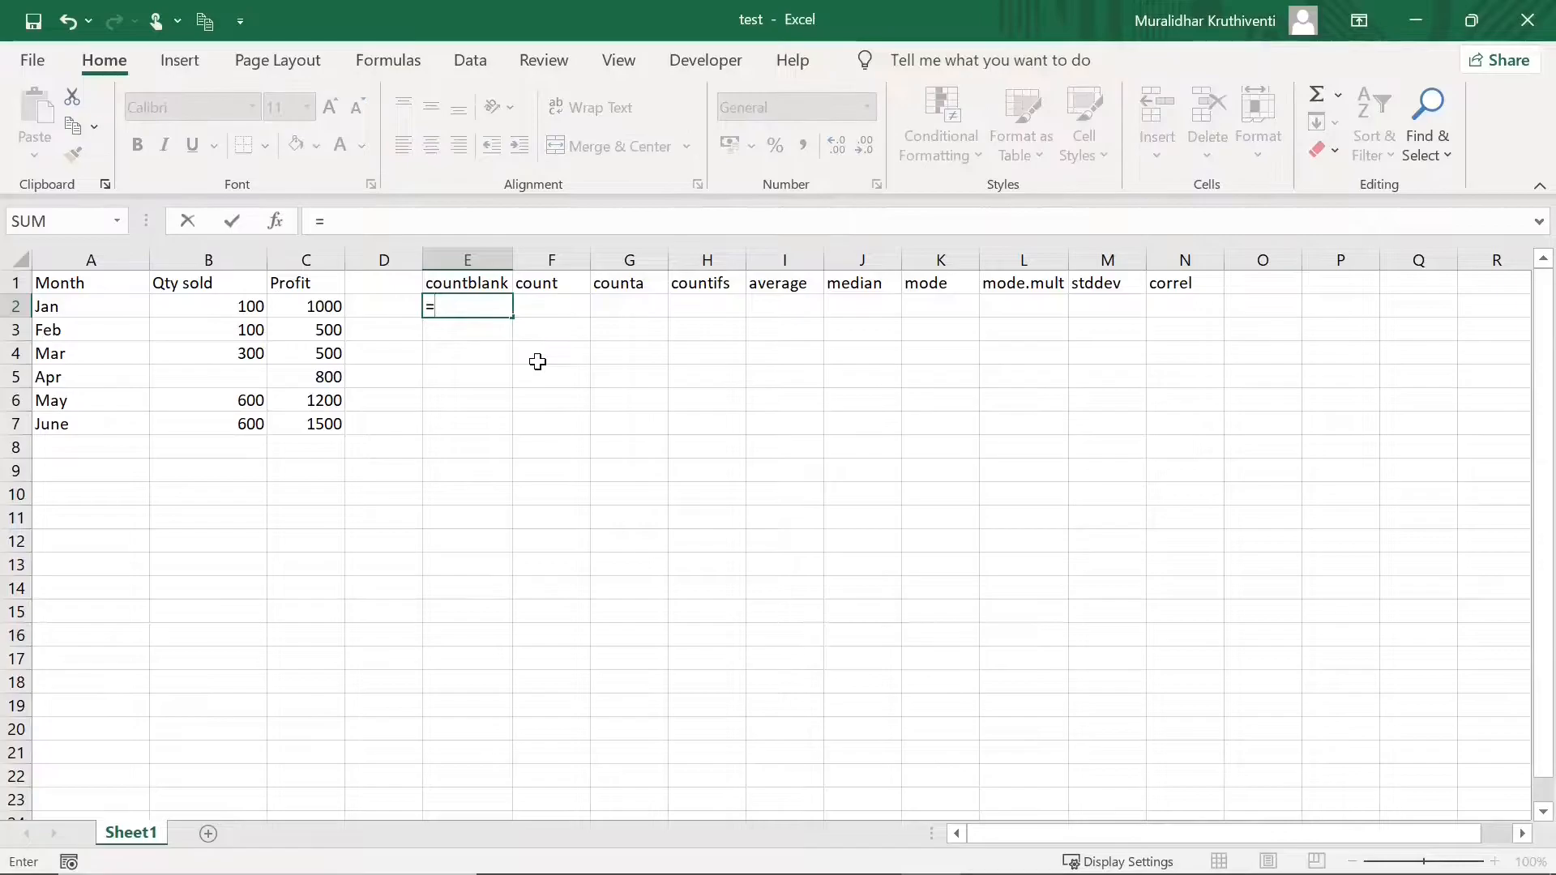
pyautogui.write('count')
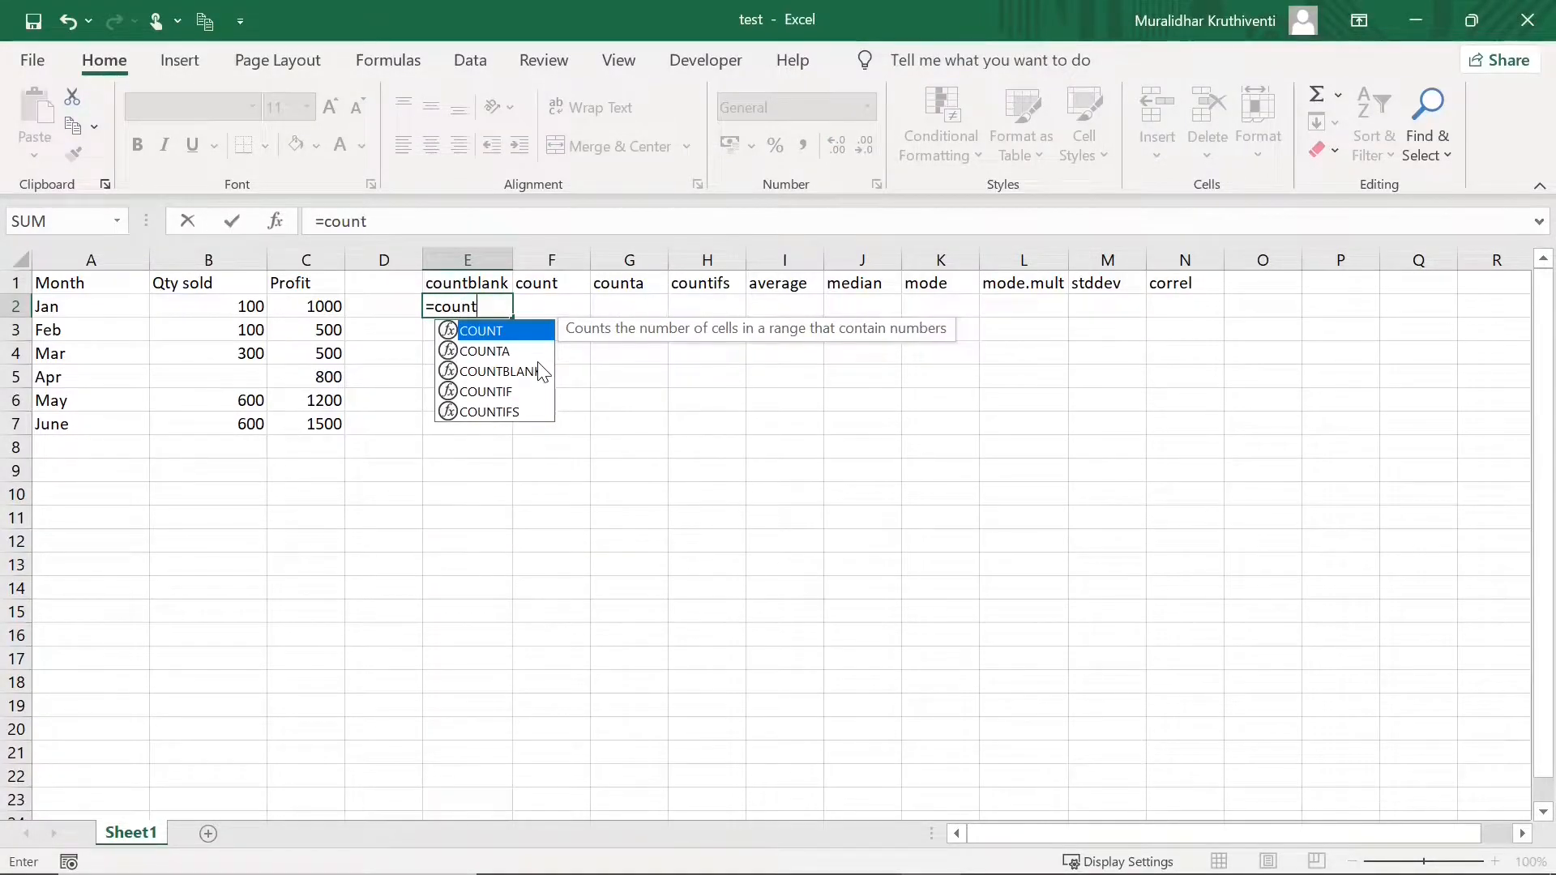
pyautogui.write('blank')
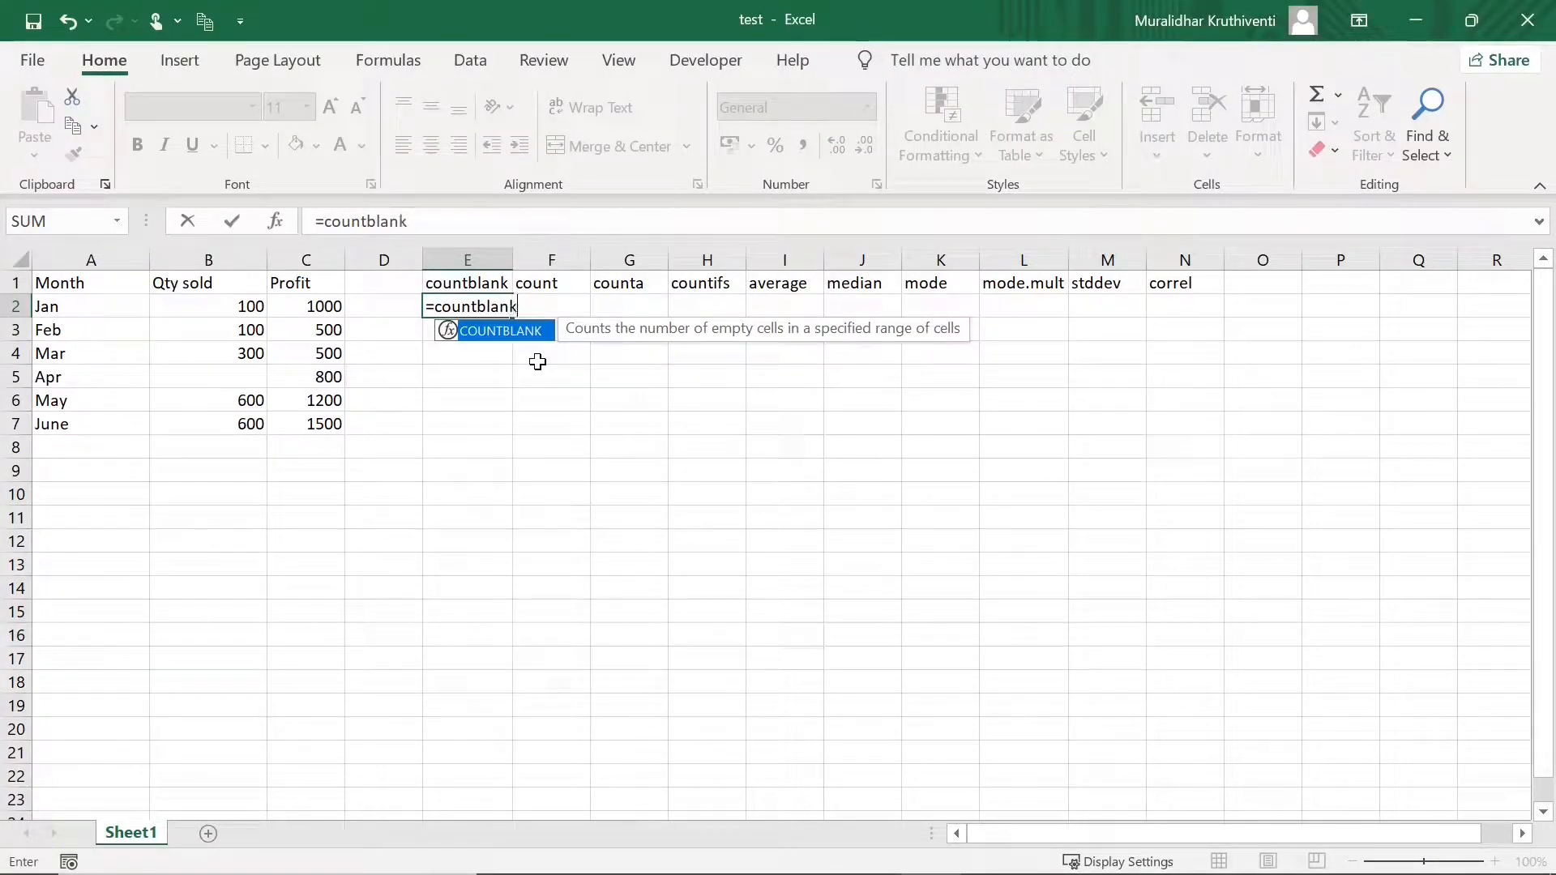
pyautogui.write('(')
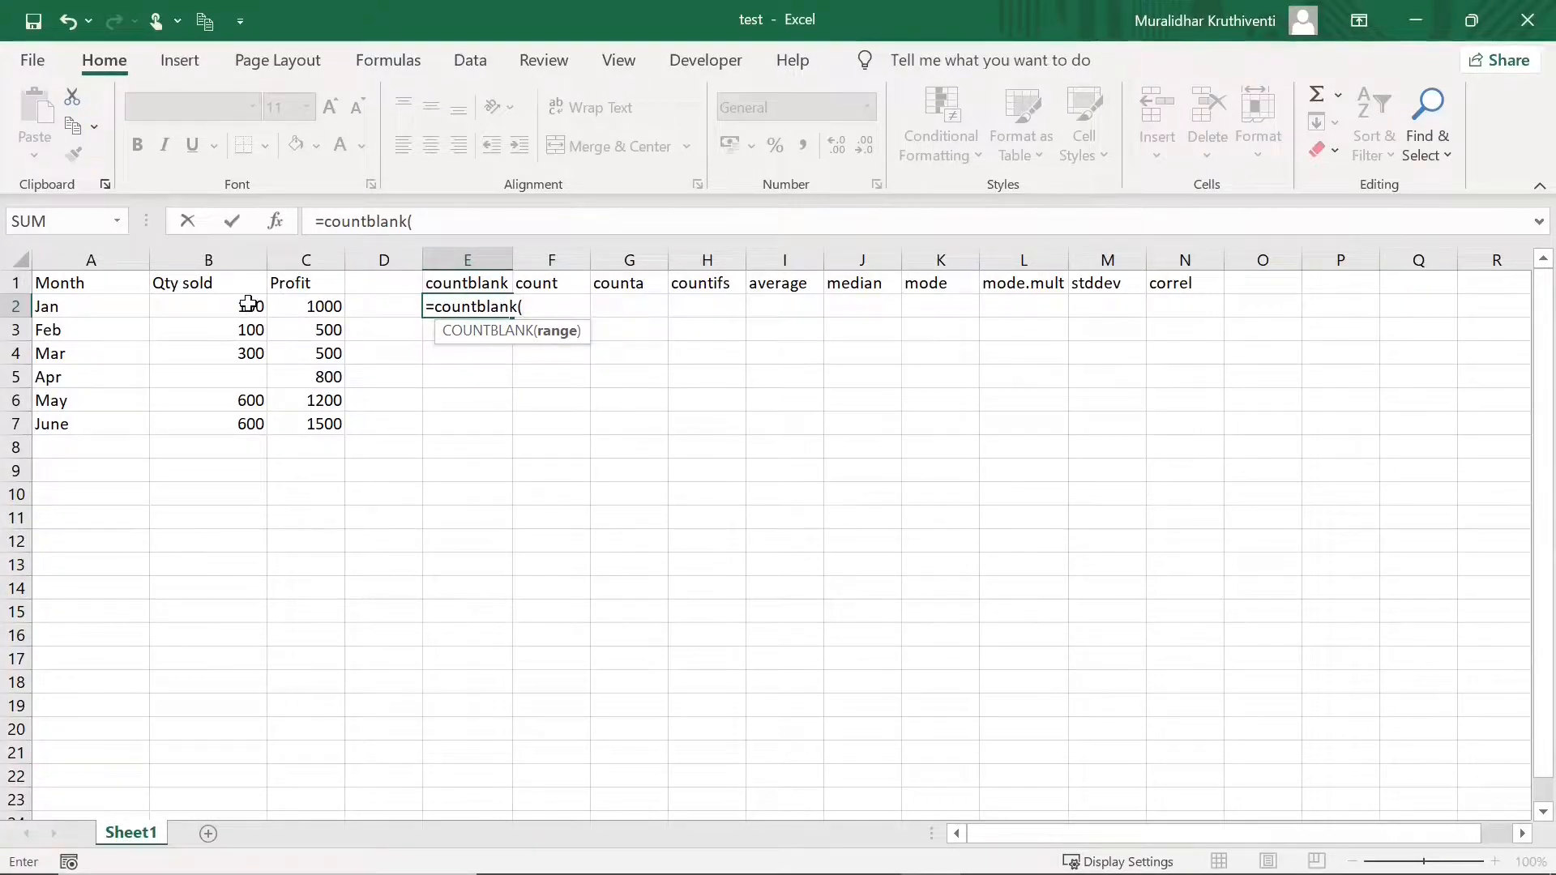
pyautogui.moveTo(249, 304); pyautogui.dragTo(250, 418)
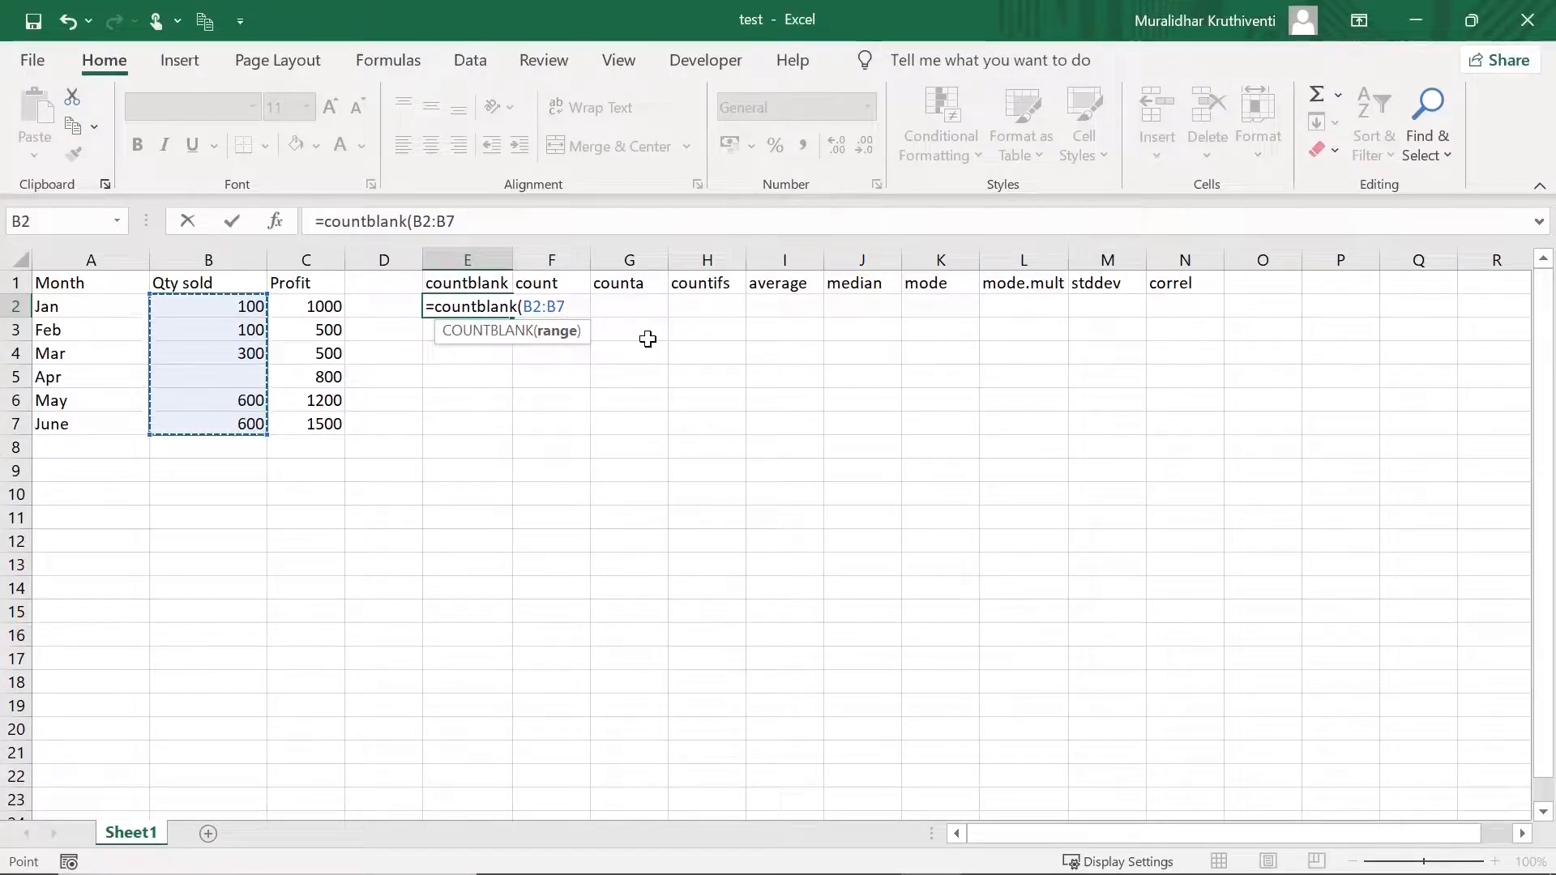
pyautogui.write(')')
pyautogui.press('Return')
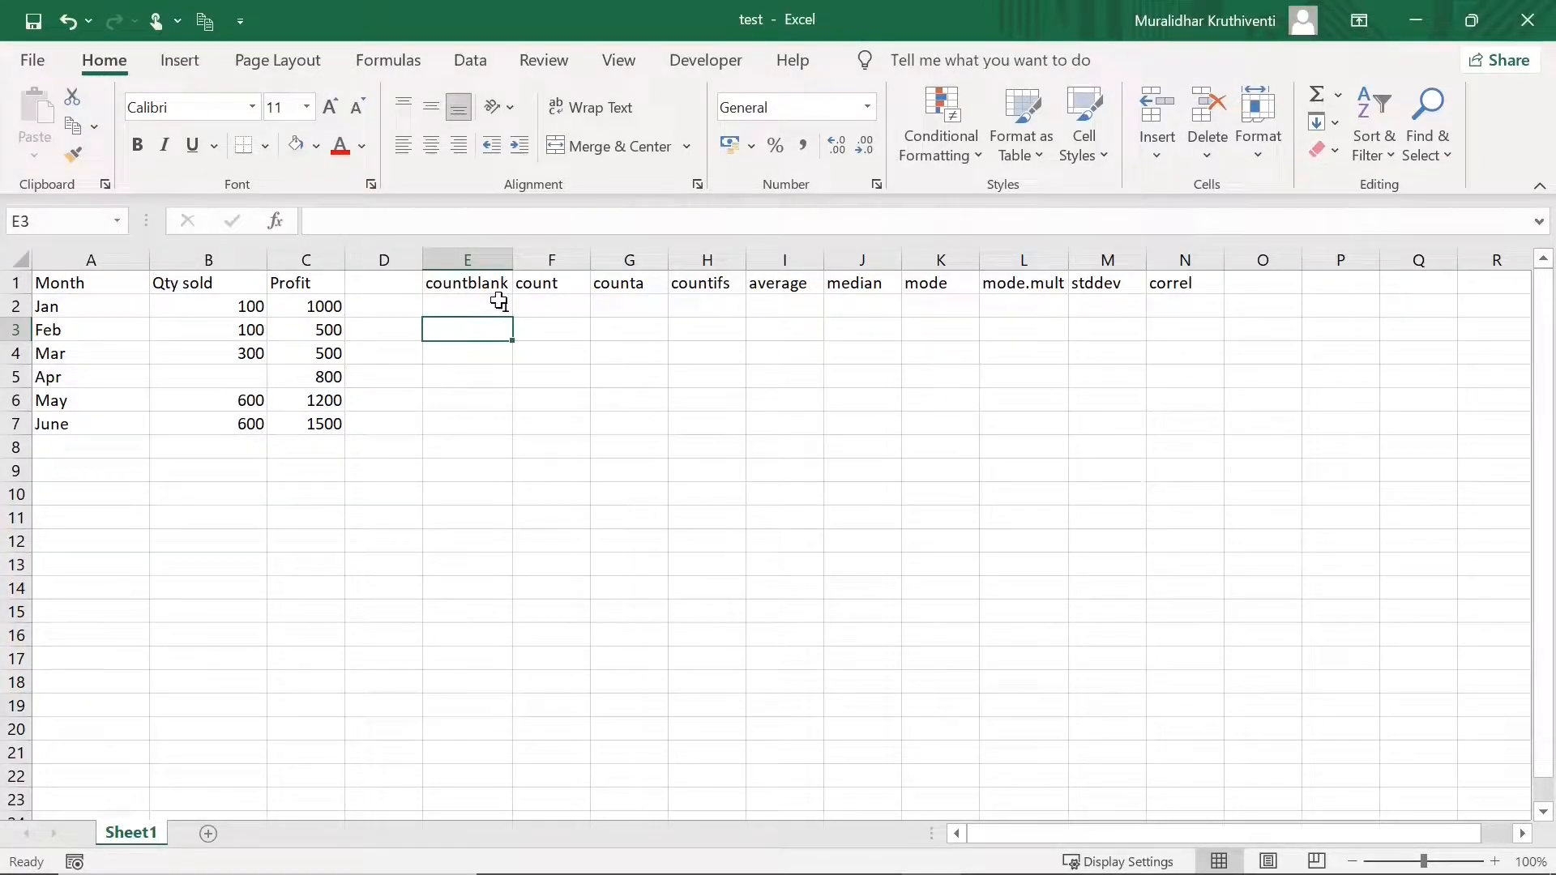
# - Enter =COUNT(B2:B7) in F2, returning 5
pyautogui.click(535, 301)
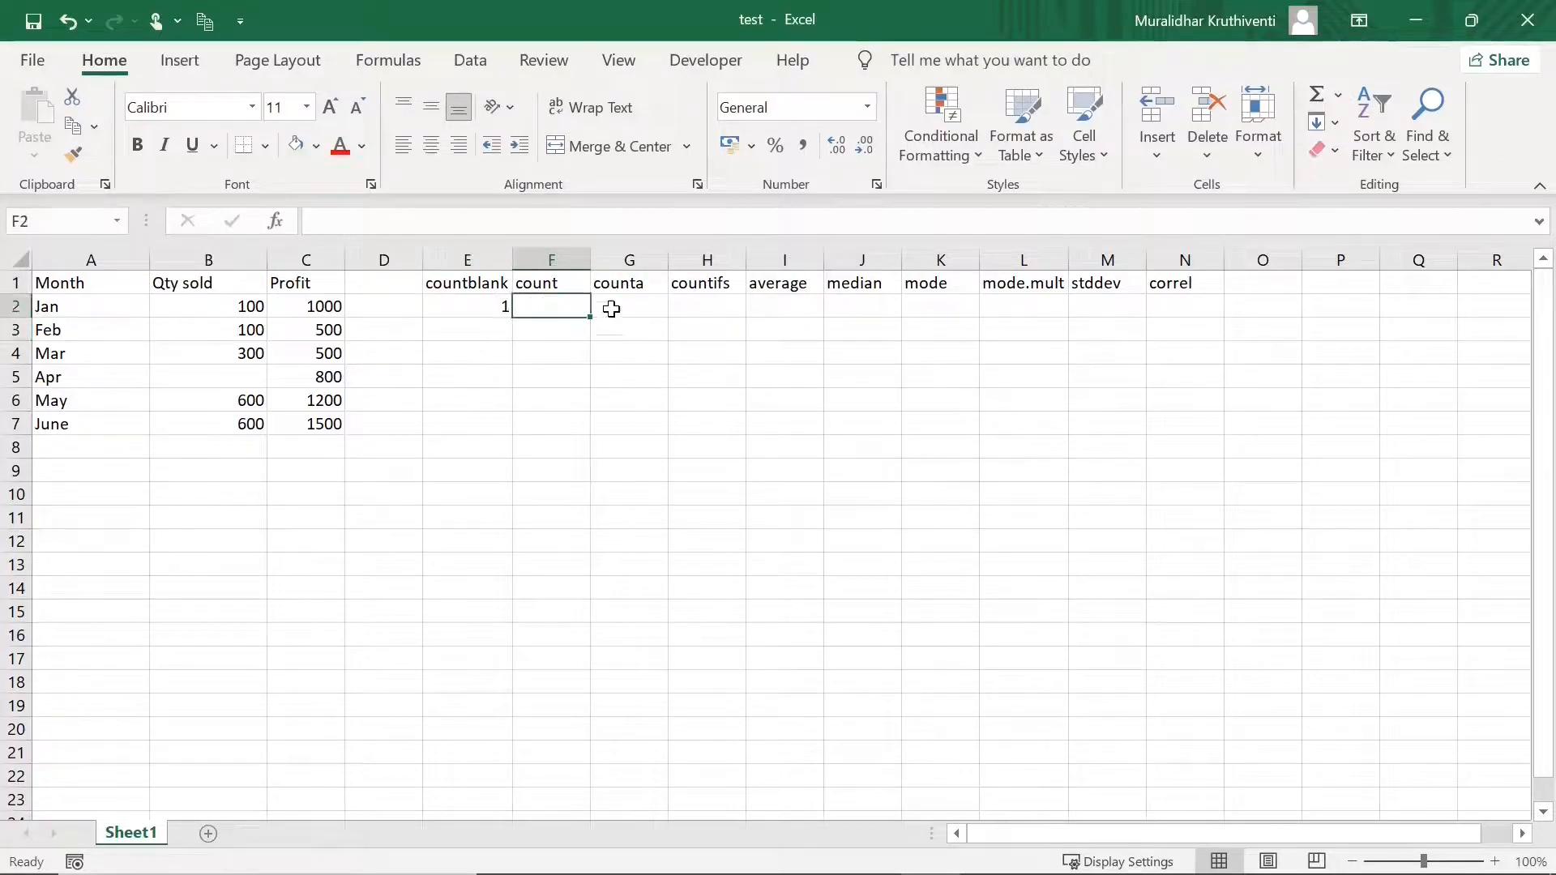
pyautogui.write('=')
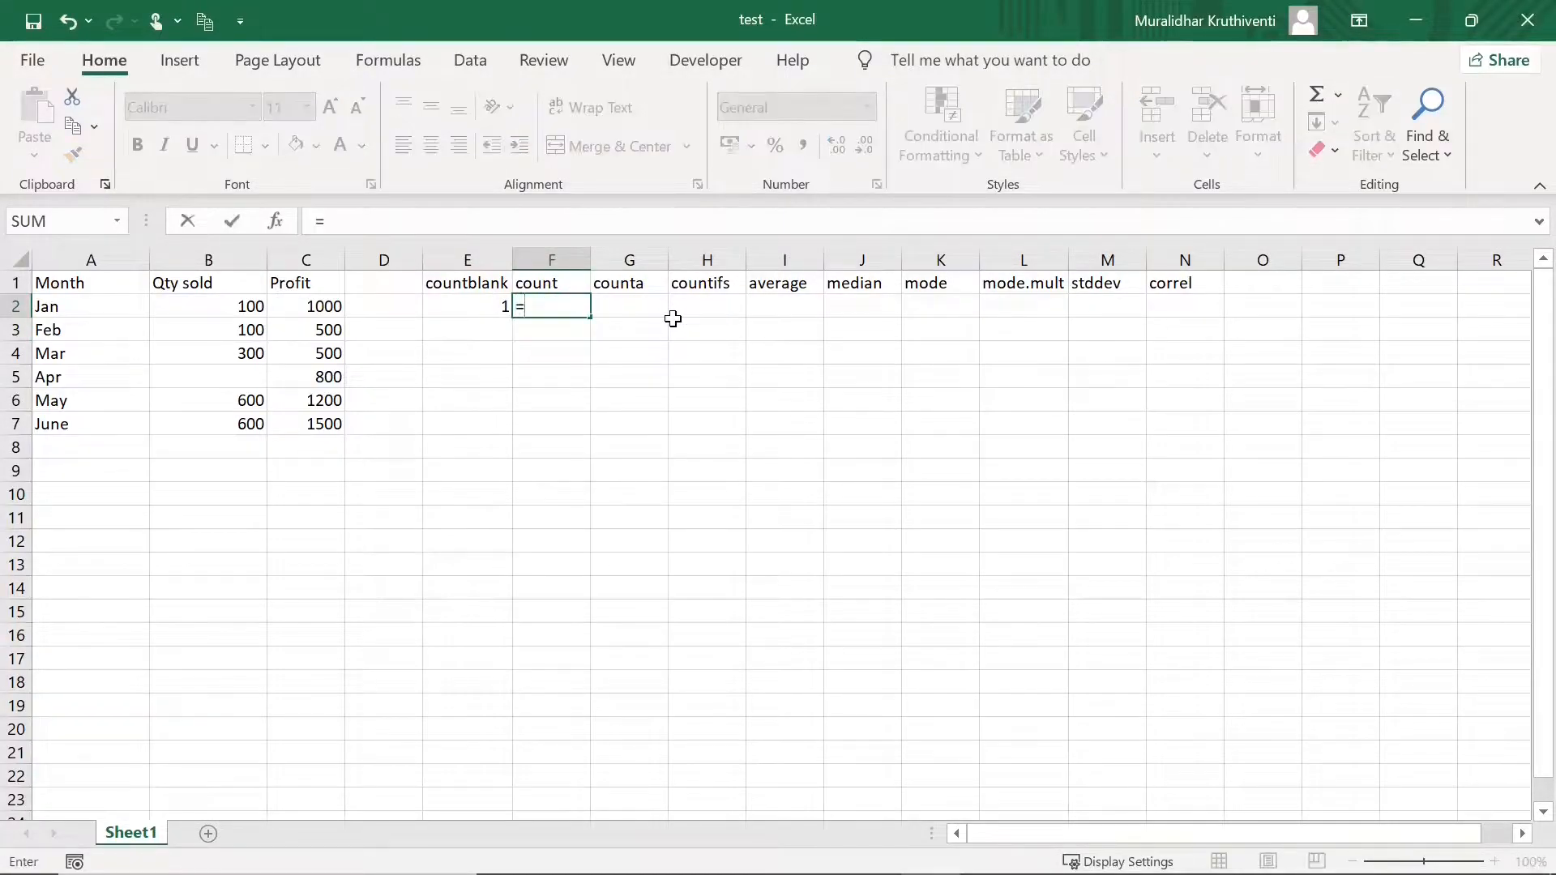
pyautogui.write('count')
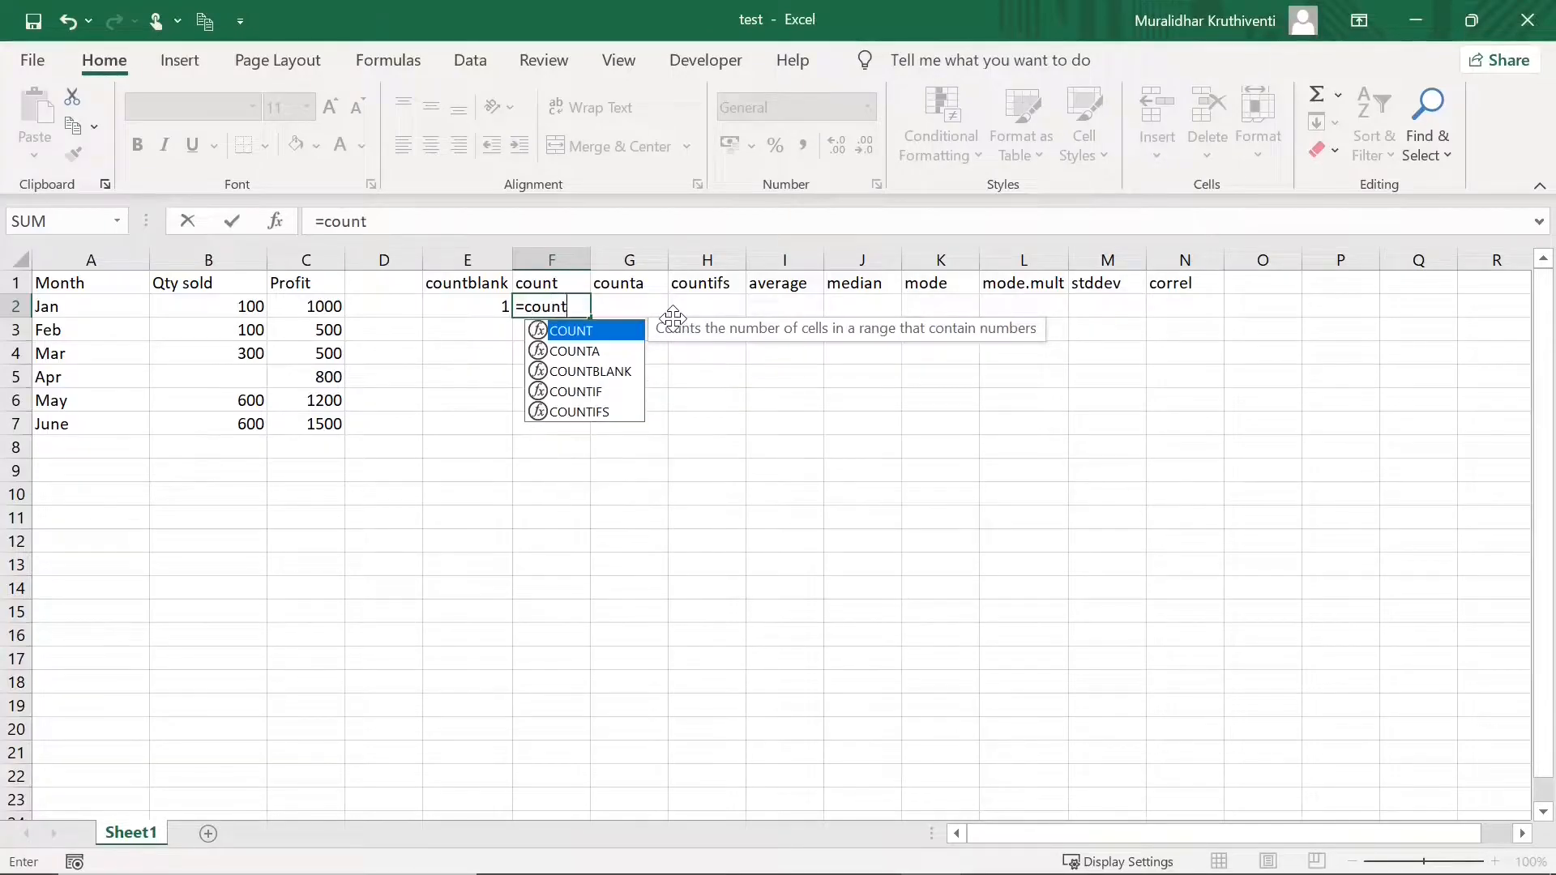
pyautogui.write('(')
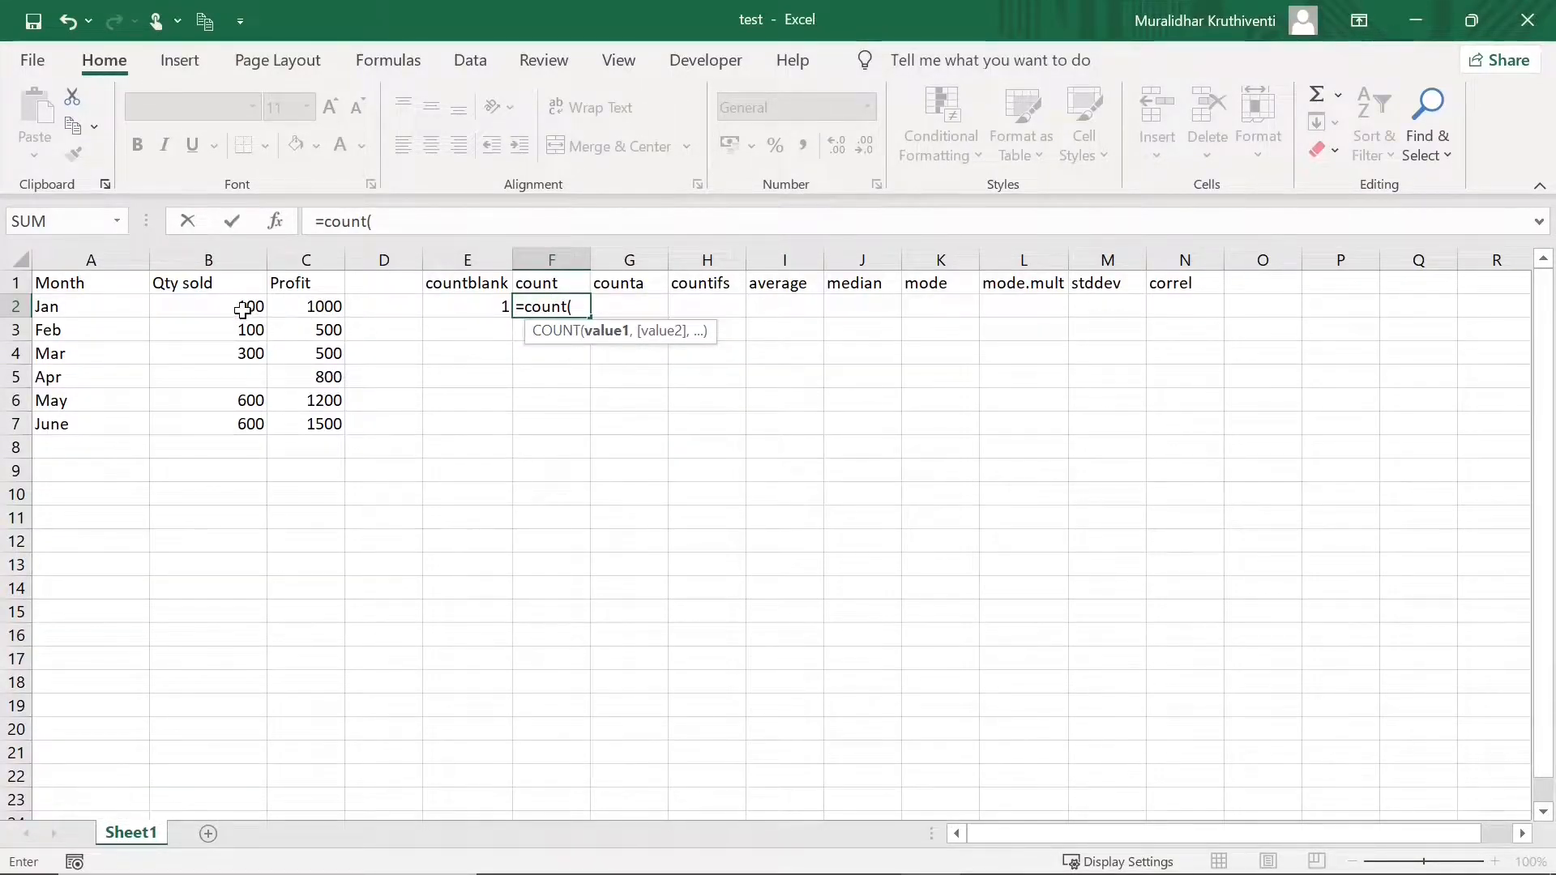
pyautogui.moveTo(243, 310); pyautogui.dragTo(248, 420)
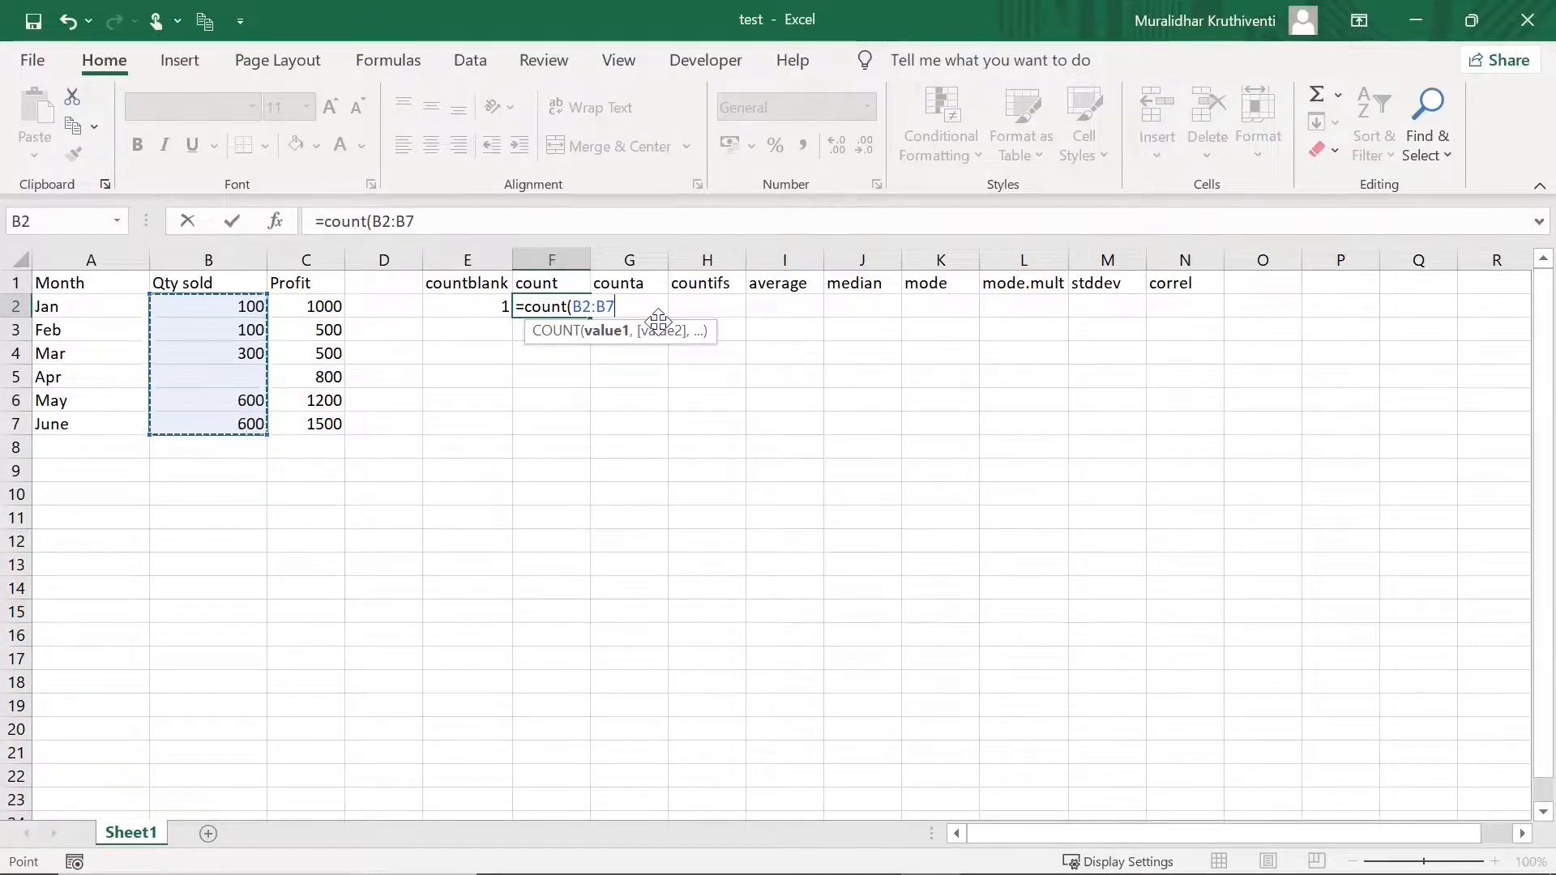
pyautogui.press('Return')
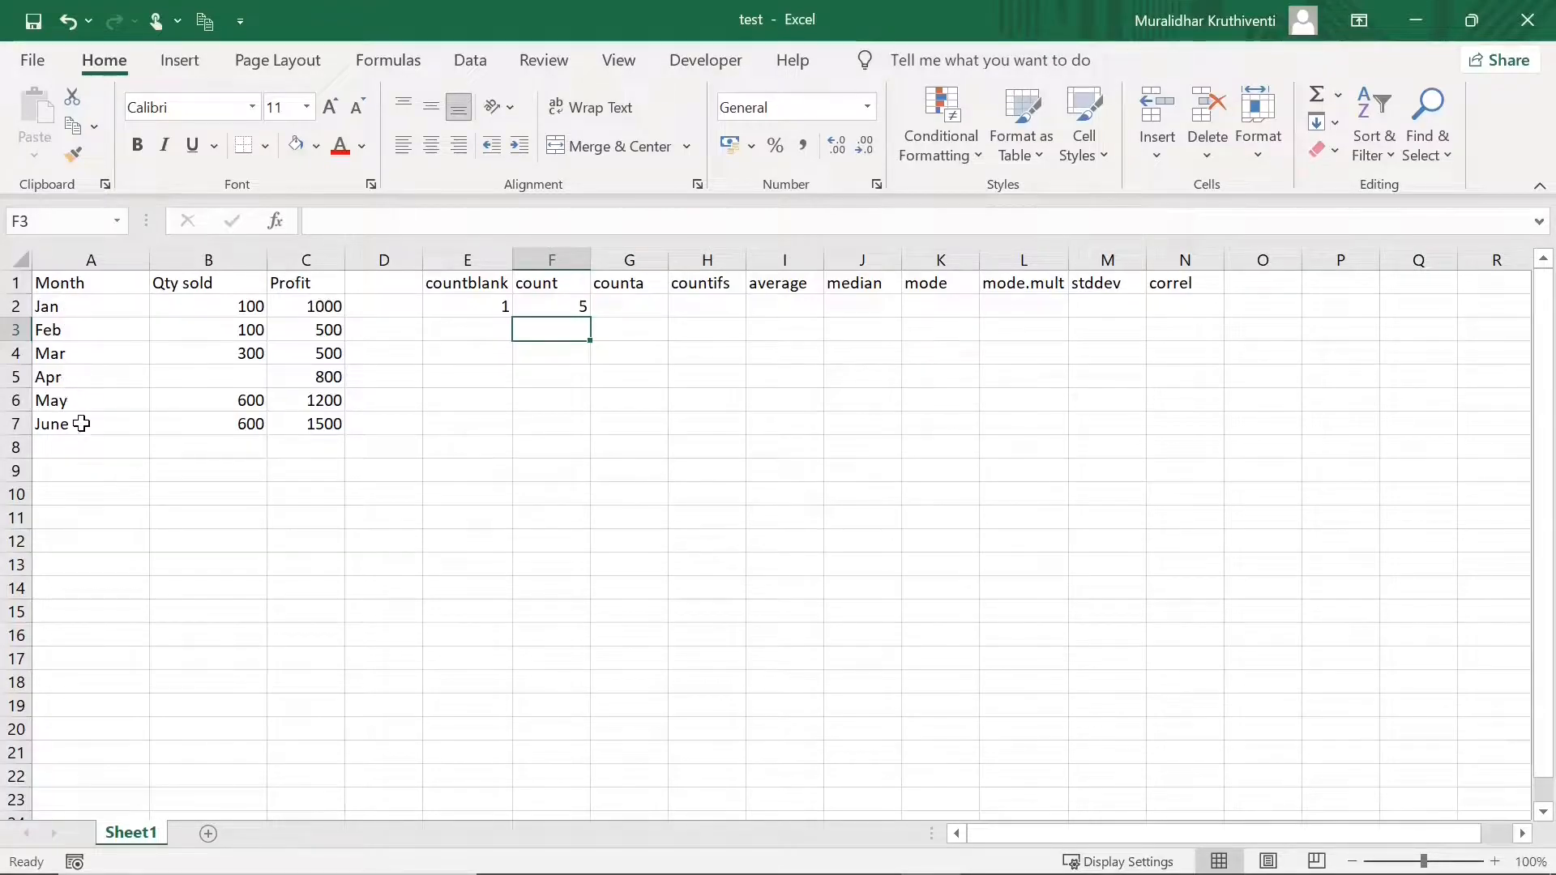
# - Check the five numeric Qty sold values against the COUNT formula in F2
pyautogui.click(256, 306)
pyautogui.click(255, 330)
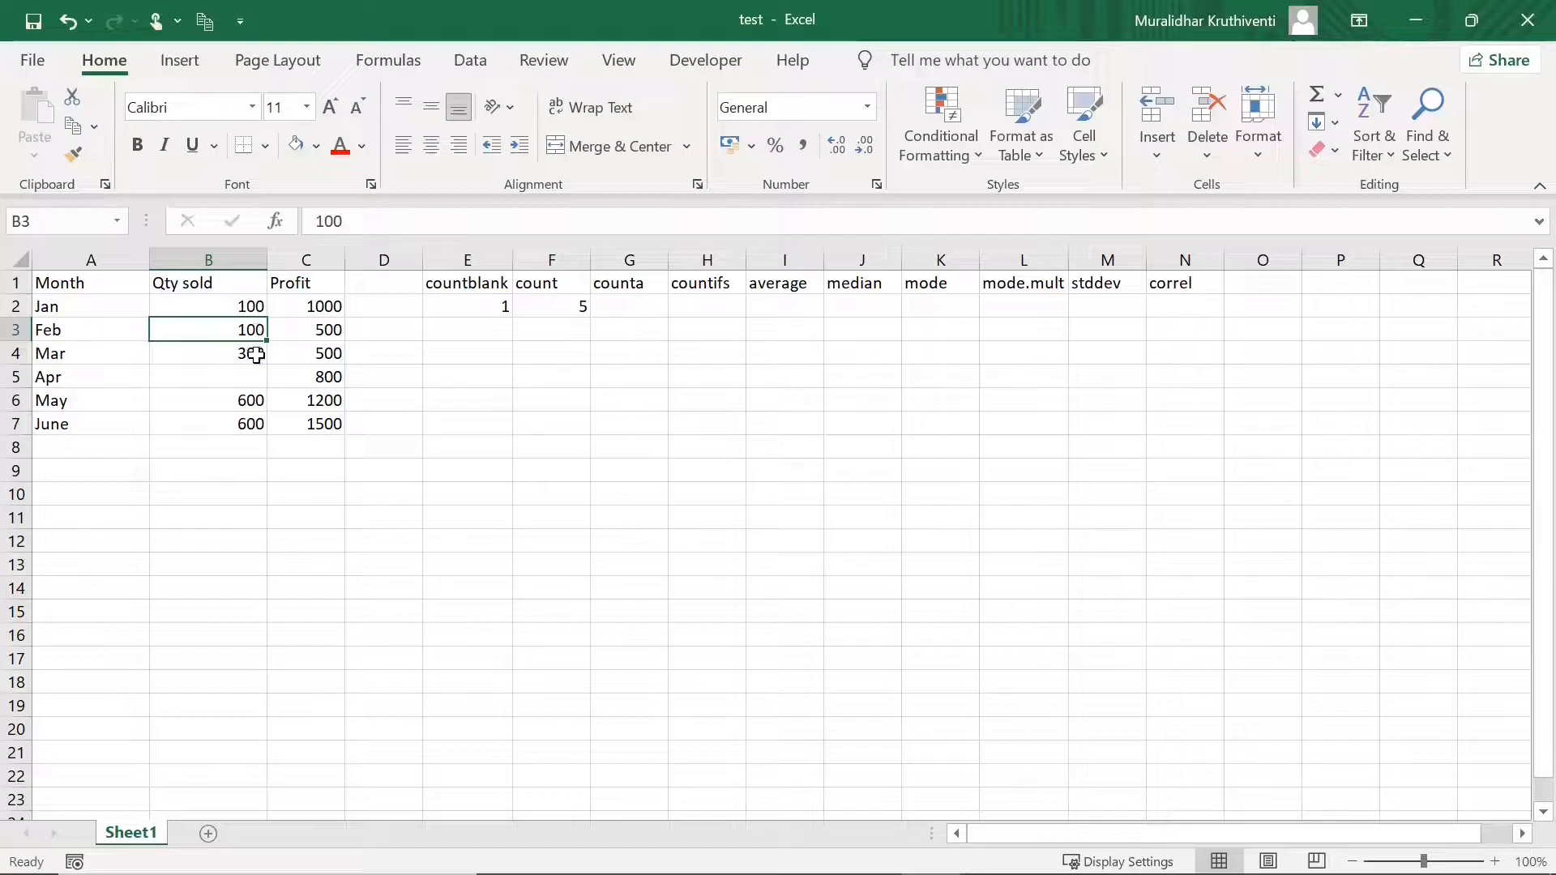
pyautogui.click(256, 354)
pyautogui.click(256, 401)
pyautogui.click(256, 422)
pyautogui.click(566, 306)
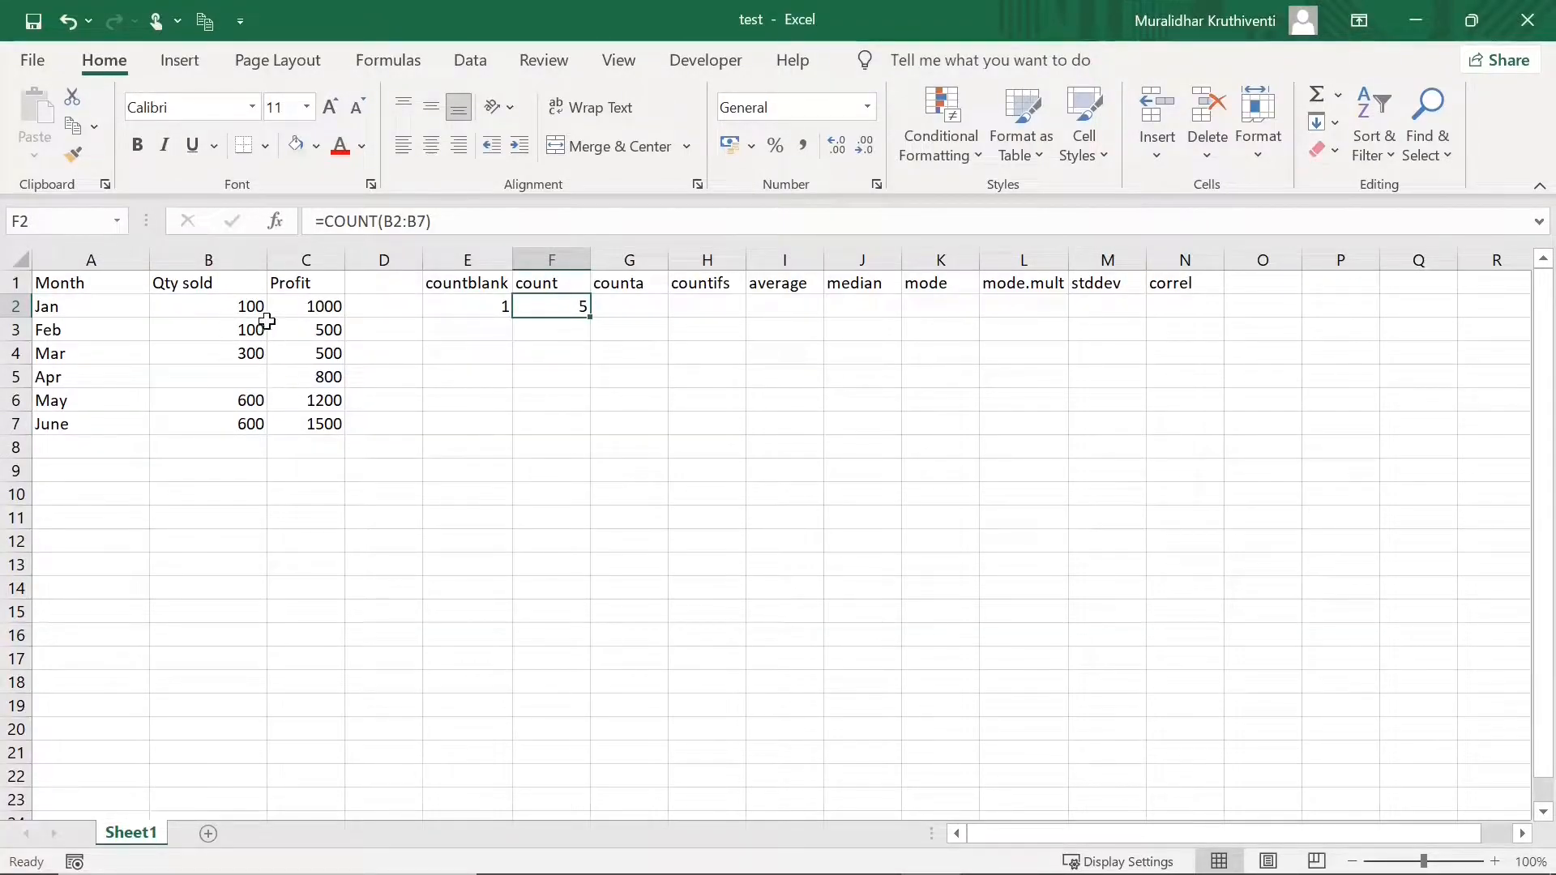
# - Enter =COUNTA(A2:A7) in G2 for the Month entries, returning 6
pyautogui.click(626, 306)
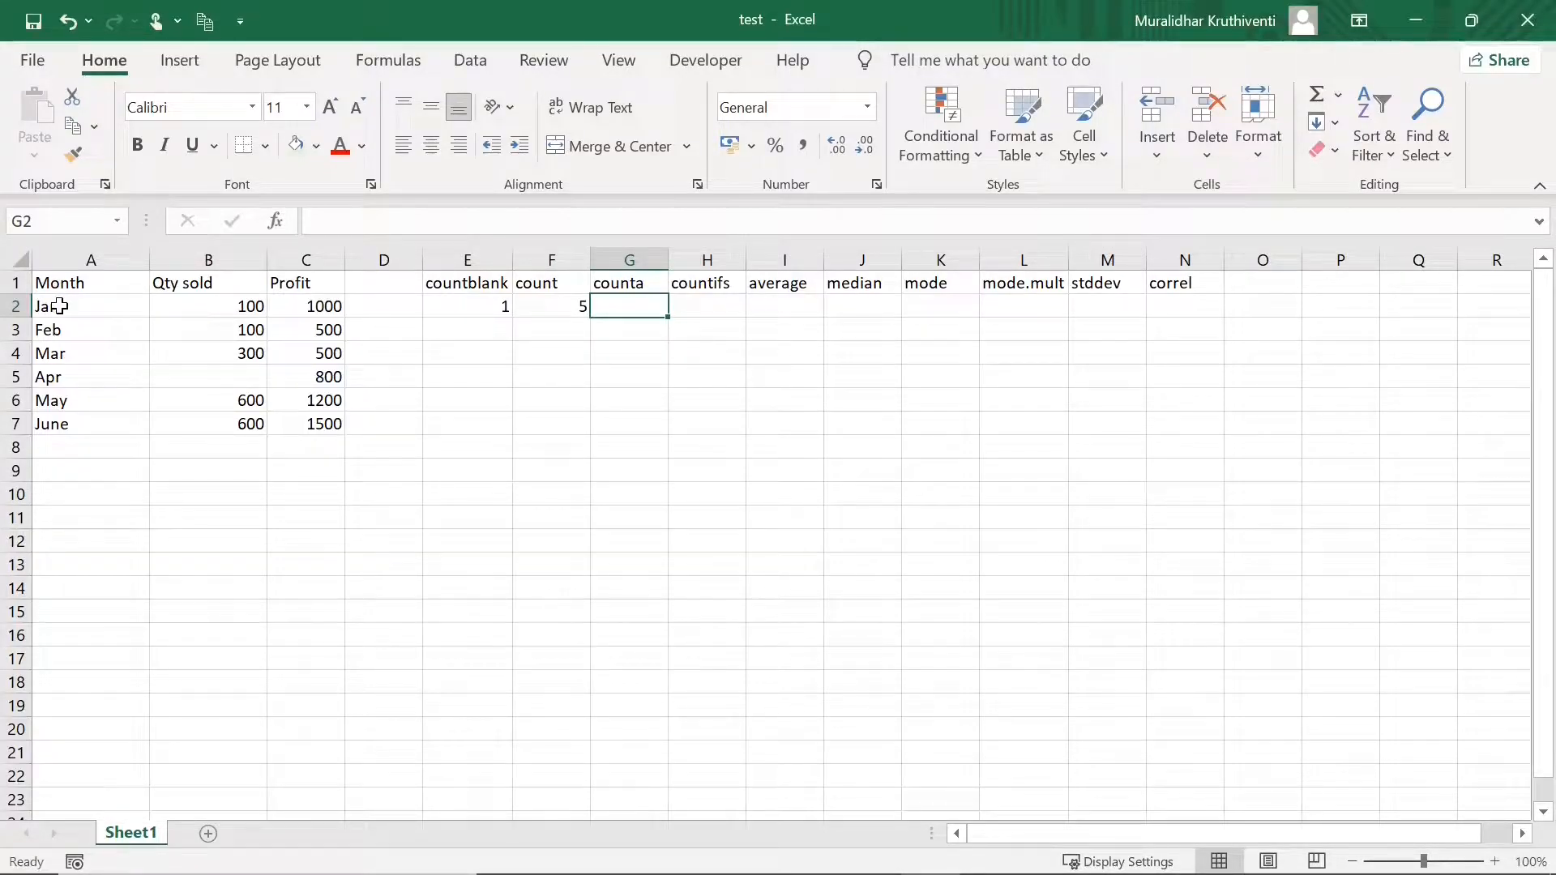
pyautogui.moveTo(60, 306); pyautogui.dragTo(76, 419)
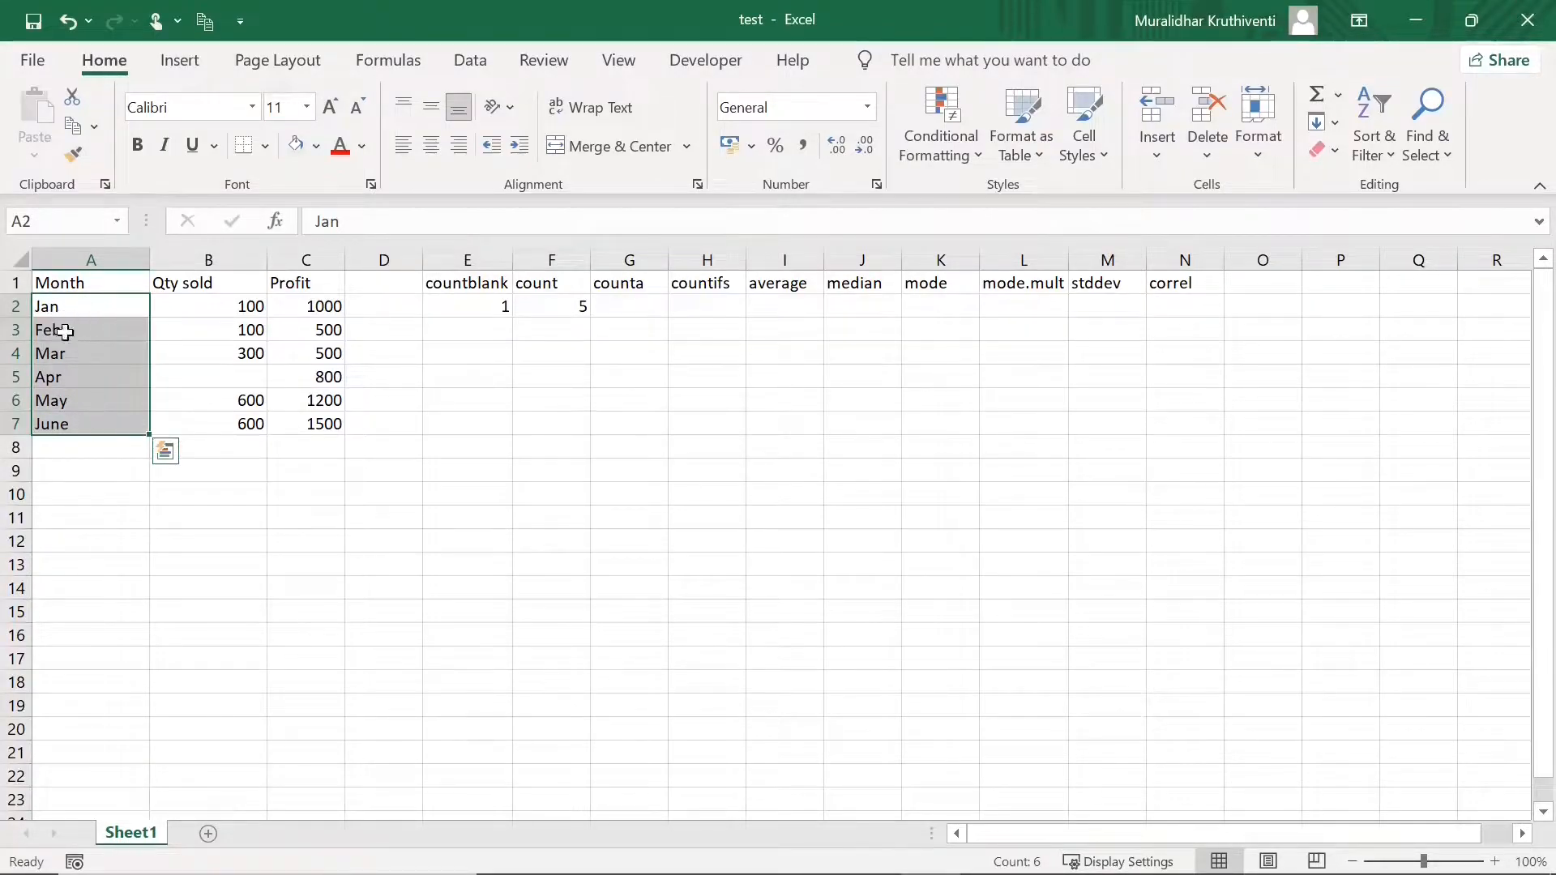
pyautogui.click(610, 308)
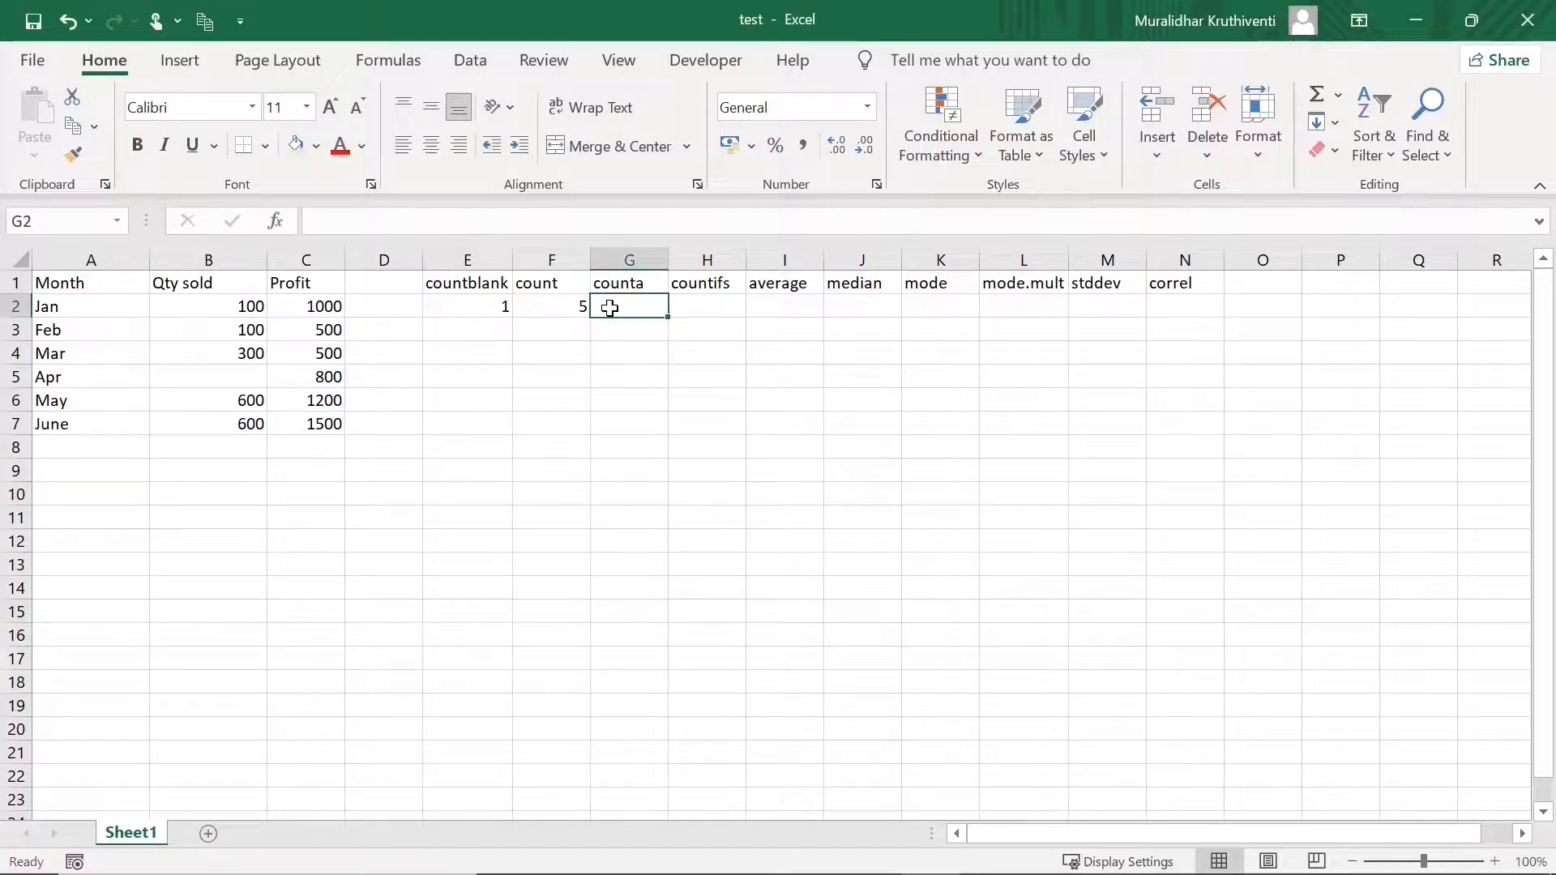
pyautogui.write('=counta')
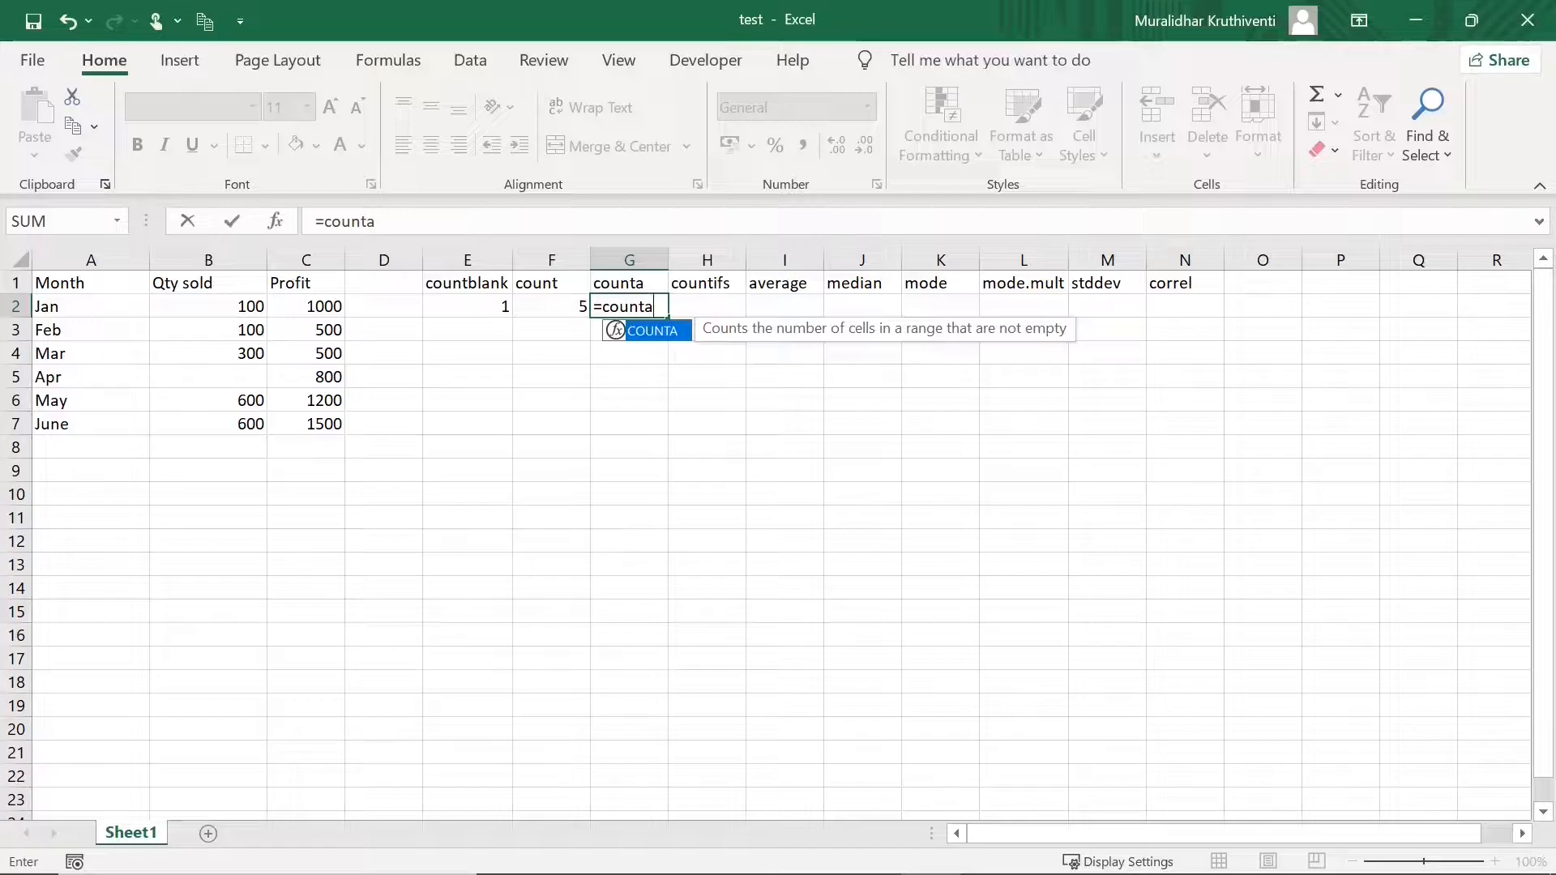
pyautogui.write('(')
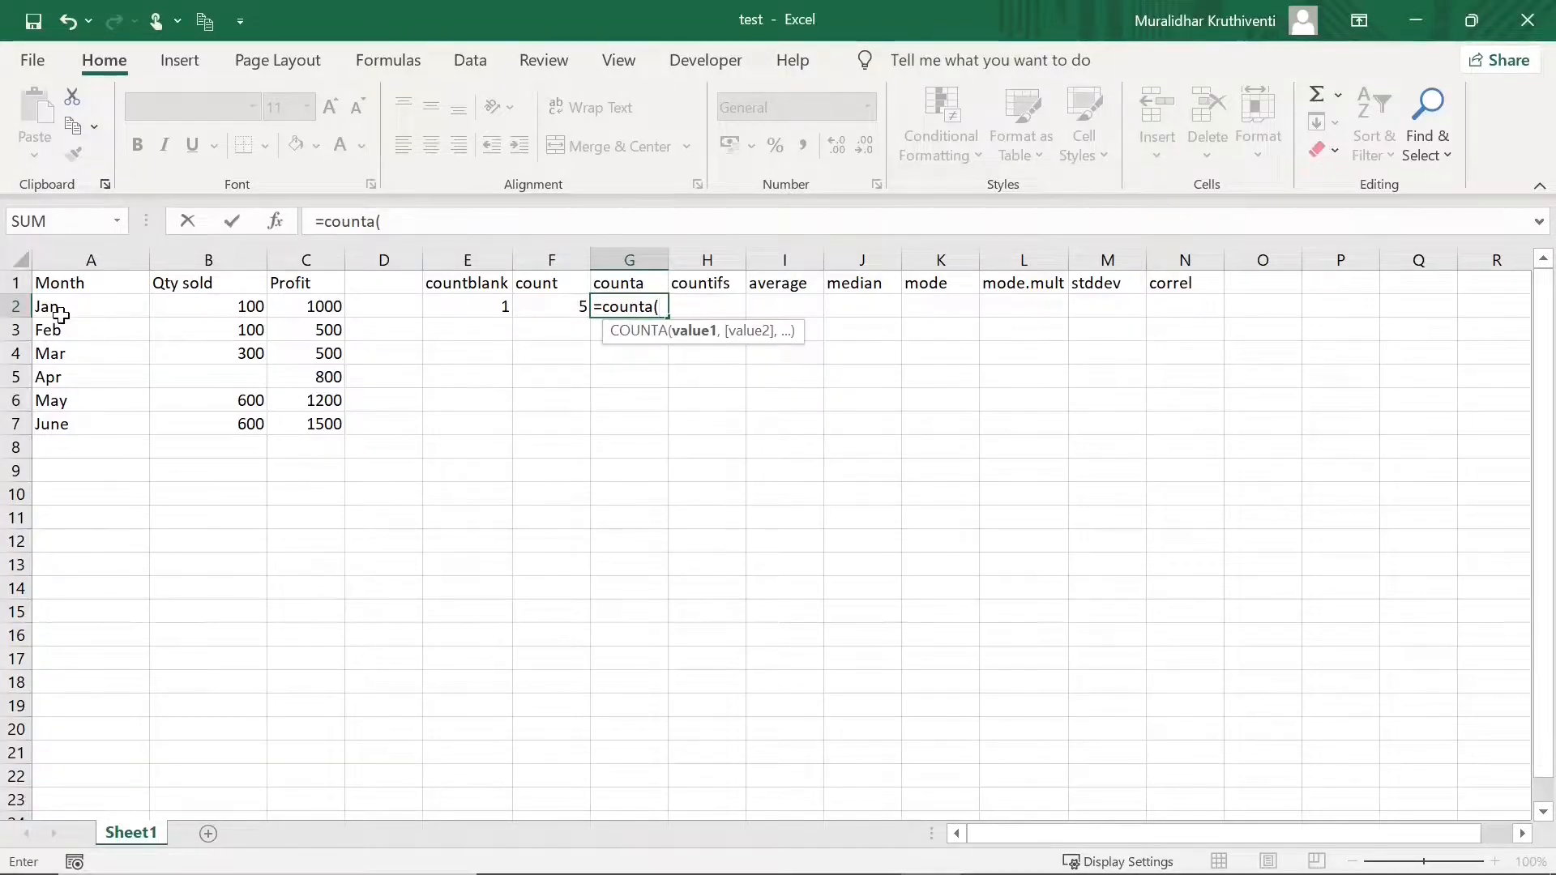
pyautogui.moveTo(61, 315); pyautogui.dragTo(82, 414)
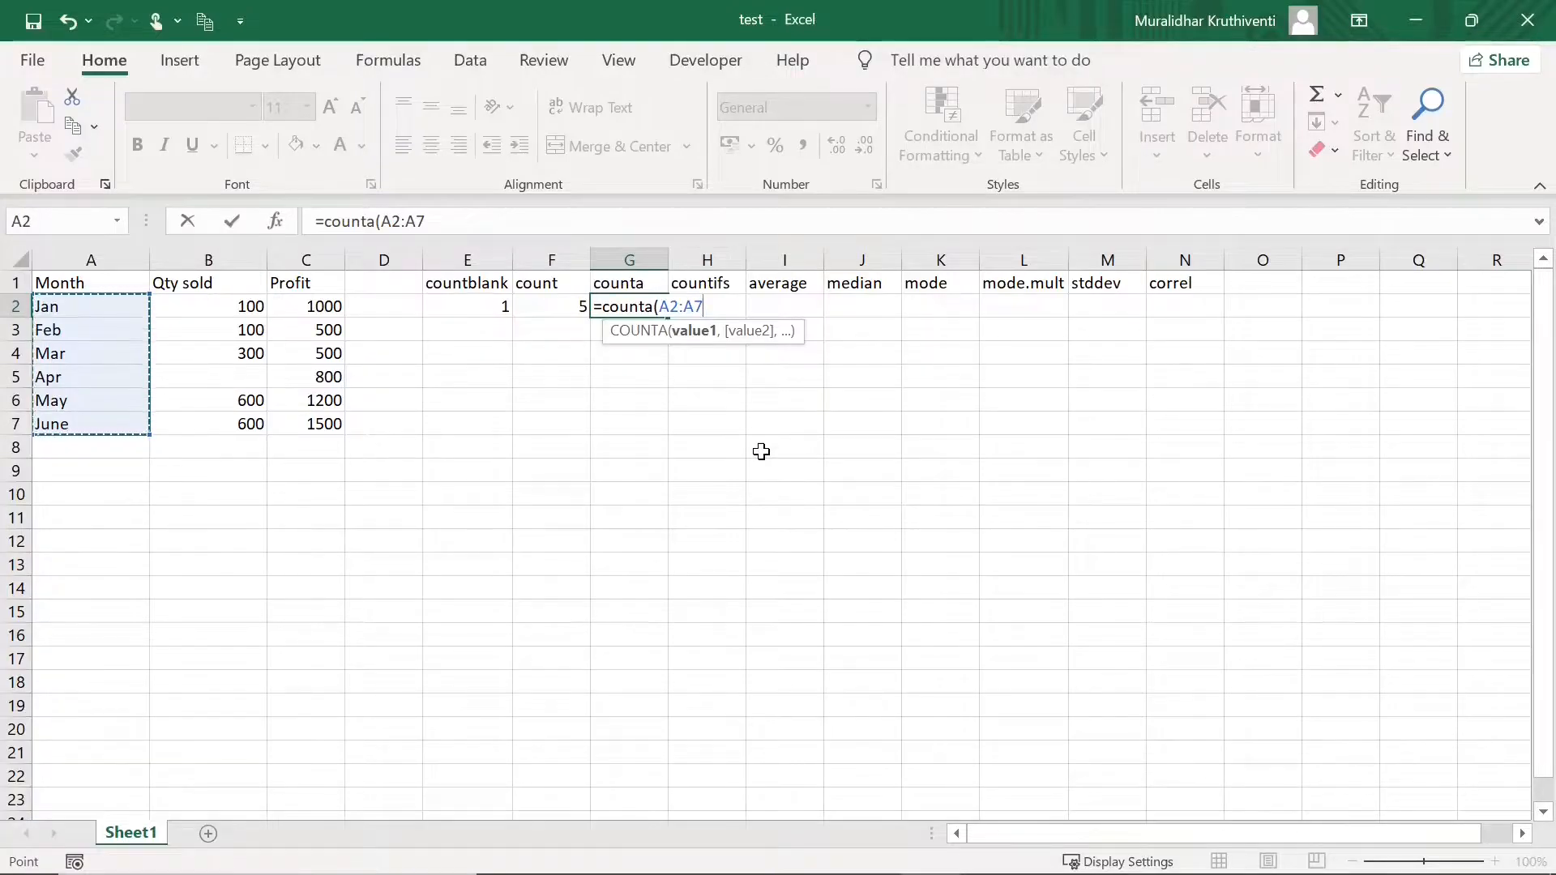
pyautogui.write(')')
pyautogui.press('Return')
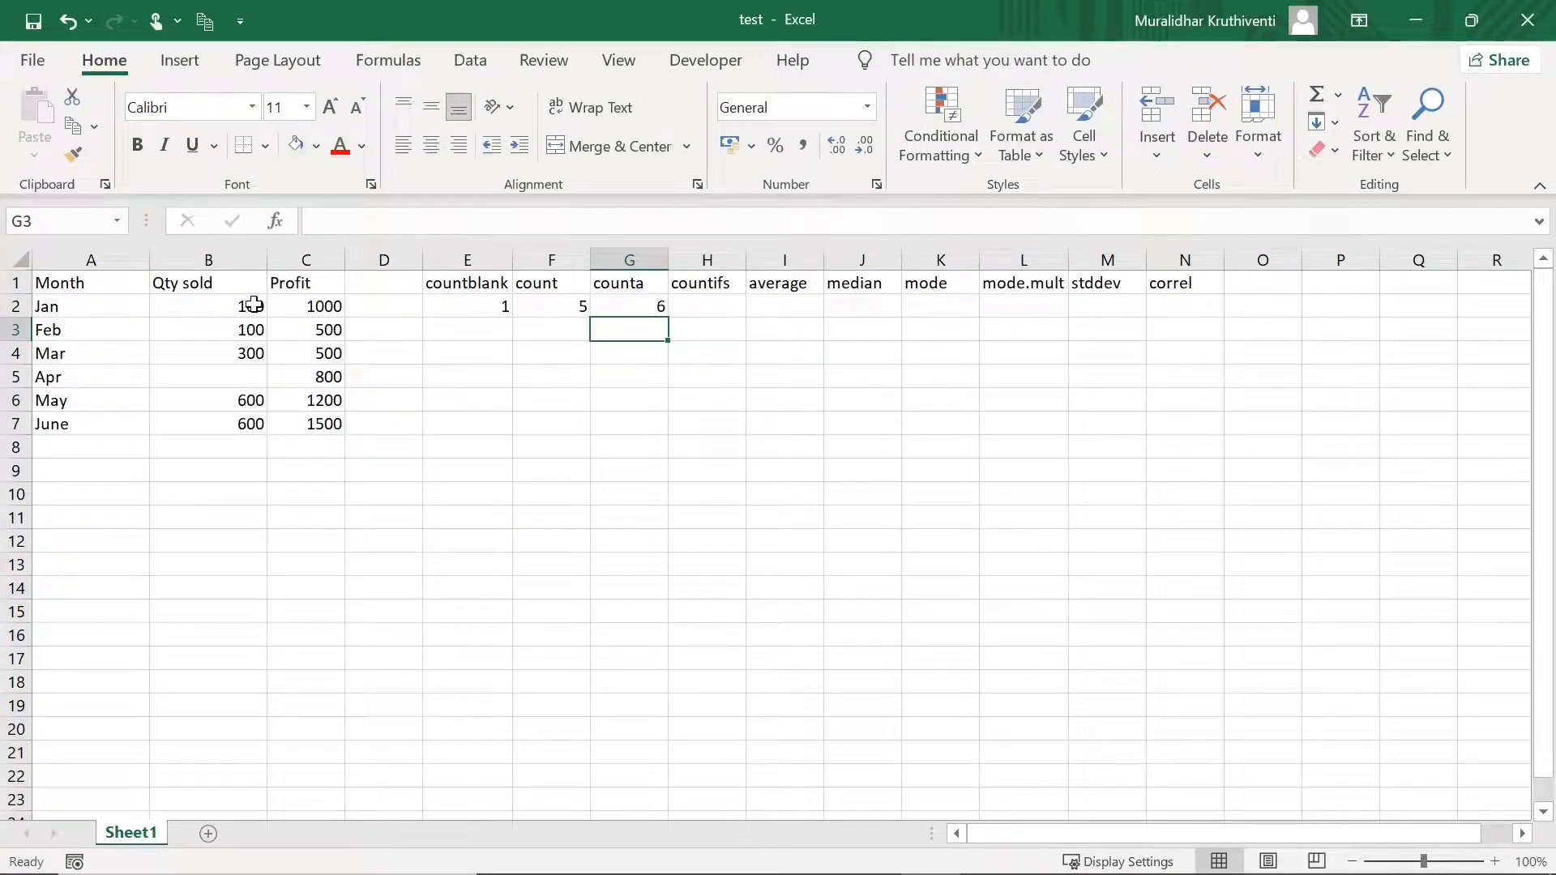
# - Compare the blank April quantity with the filled Jan month label
pyautogui.click(235, 376)
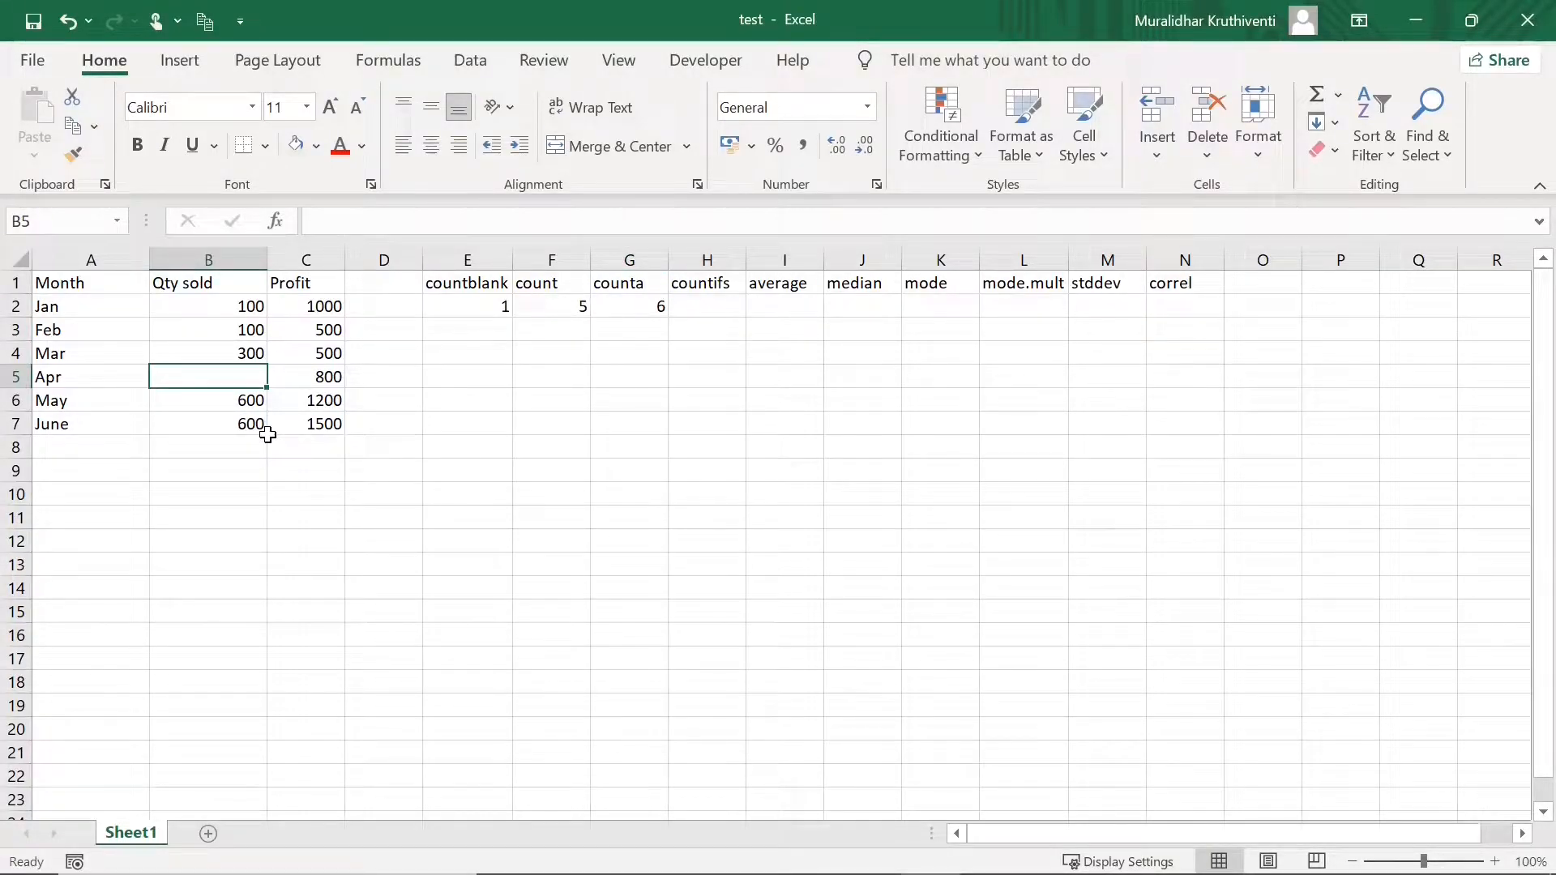
pyautogui.click(60, 306)
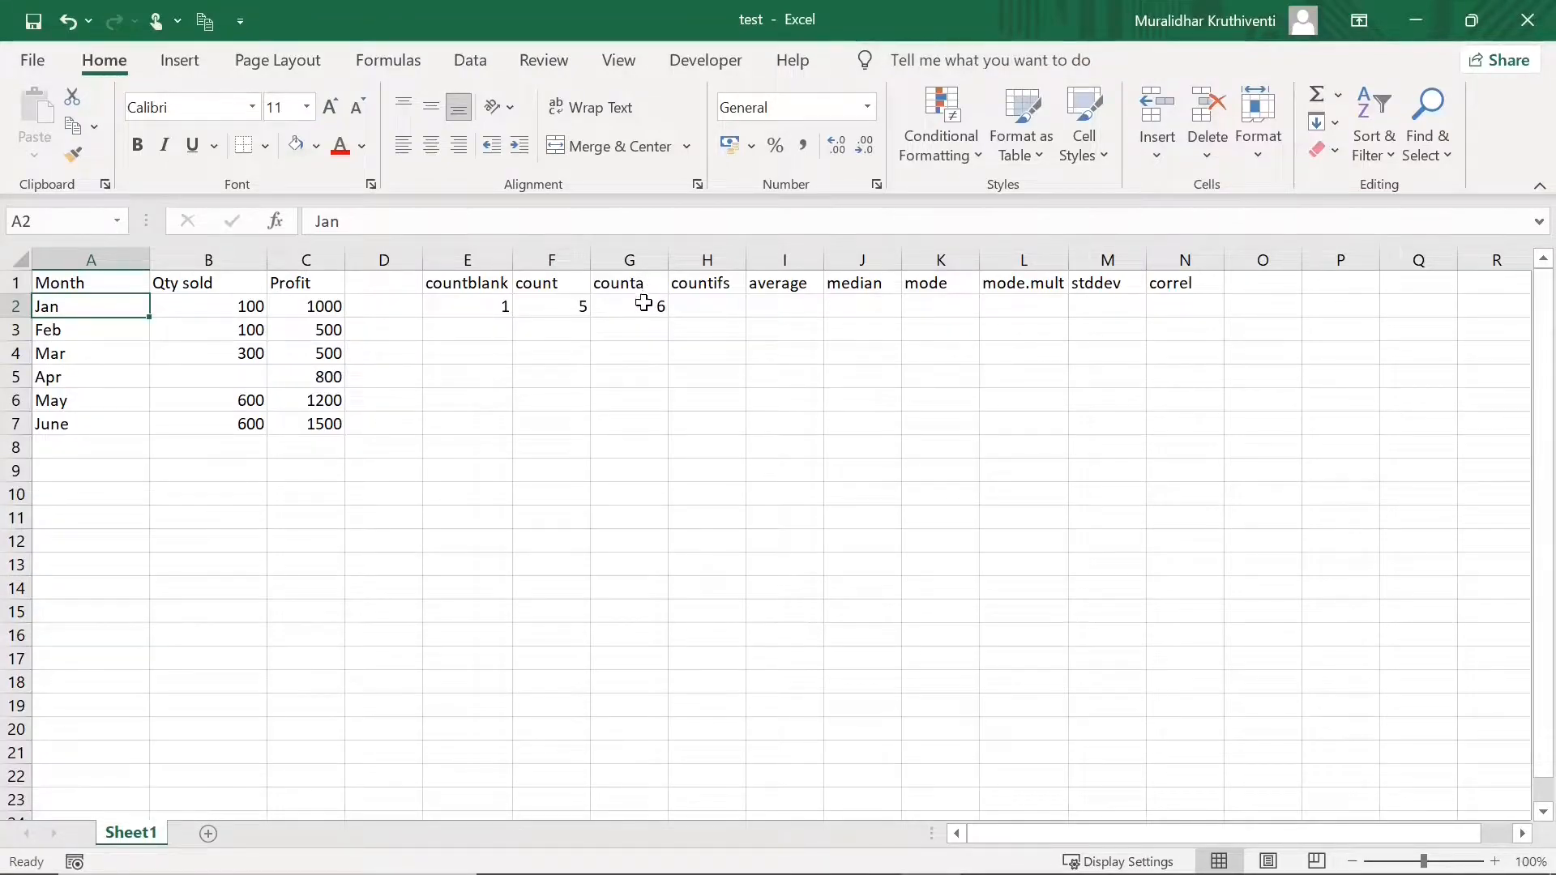
pyautogui.click(703, 310)
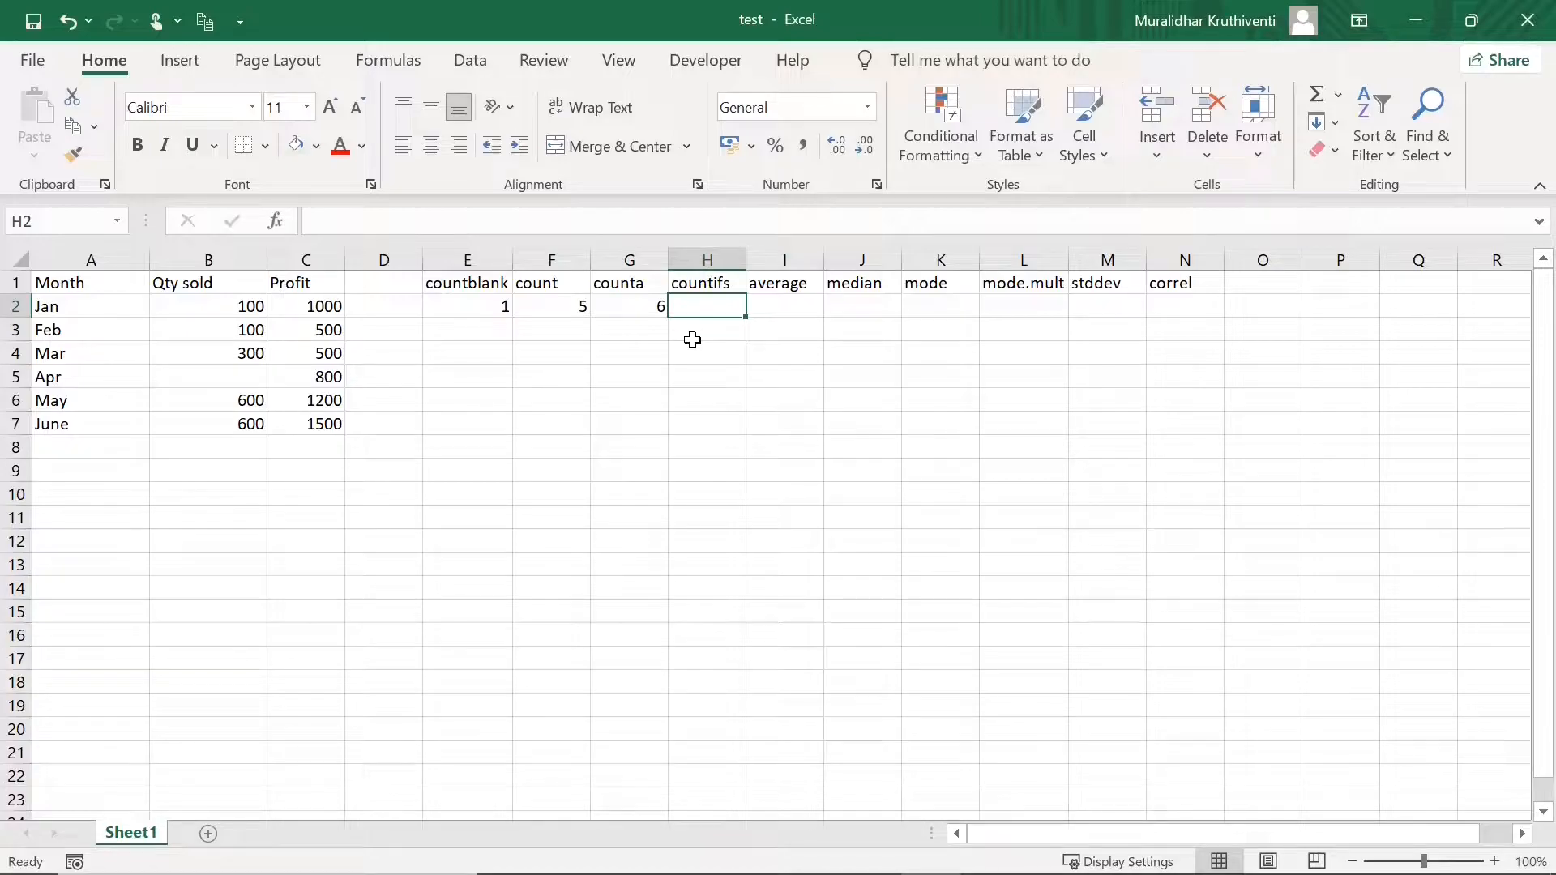
# - Enter =COUNTIFS(B2:B7,">300",C2:C7,">1000") in H2, returning 2
pyautogui.write('=co')
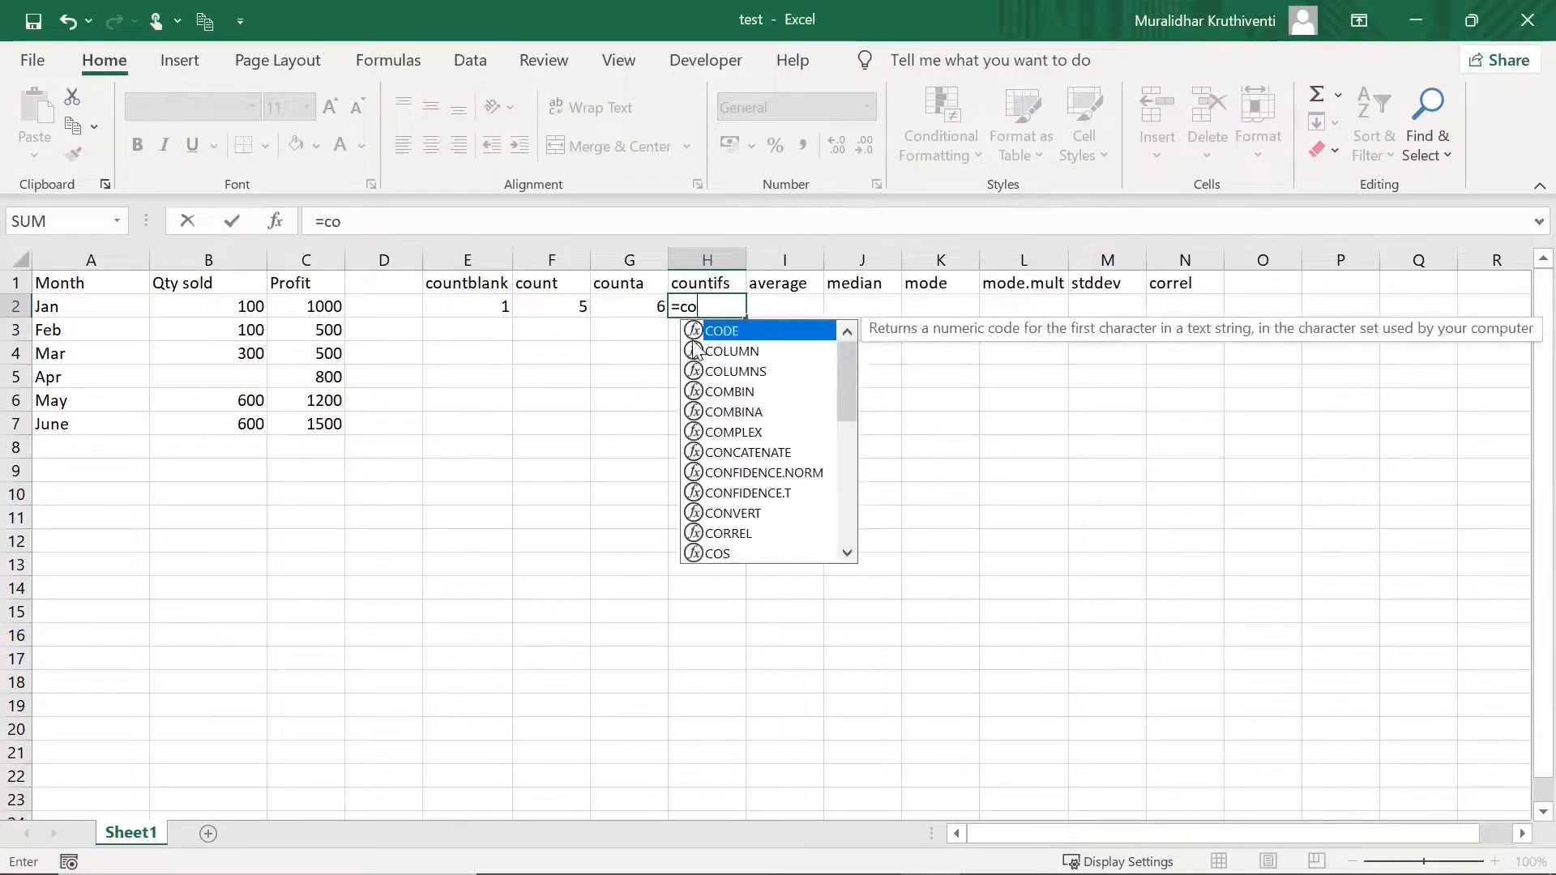
pyautogui.write('untifs')
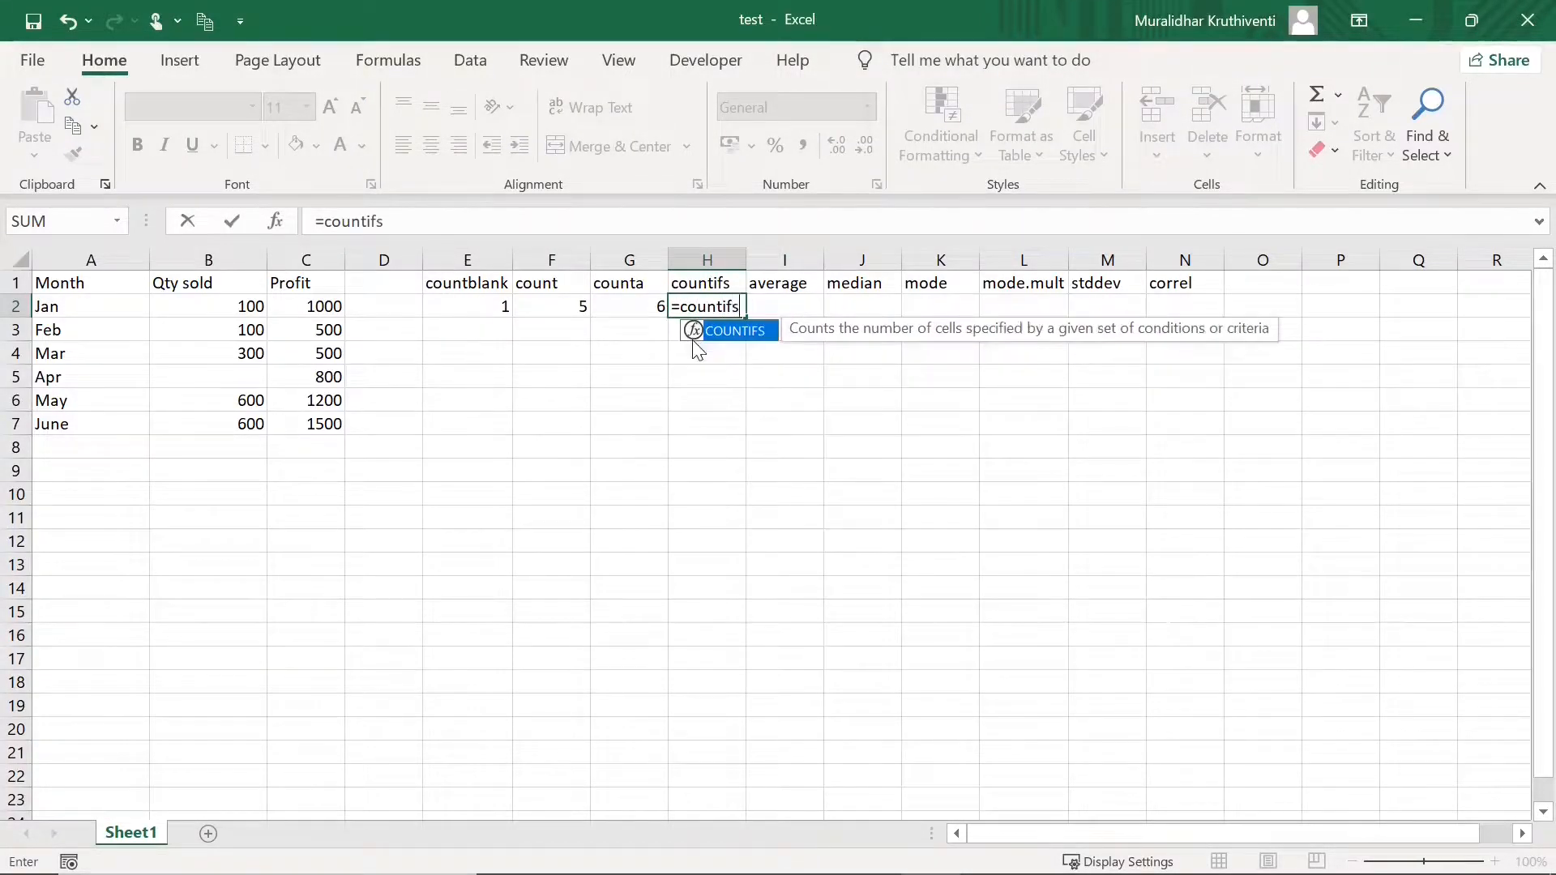
pyautogui.write('(')
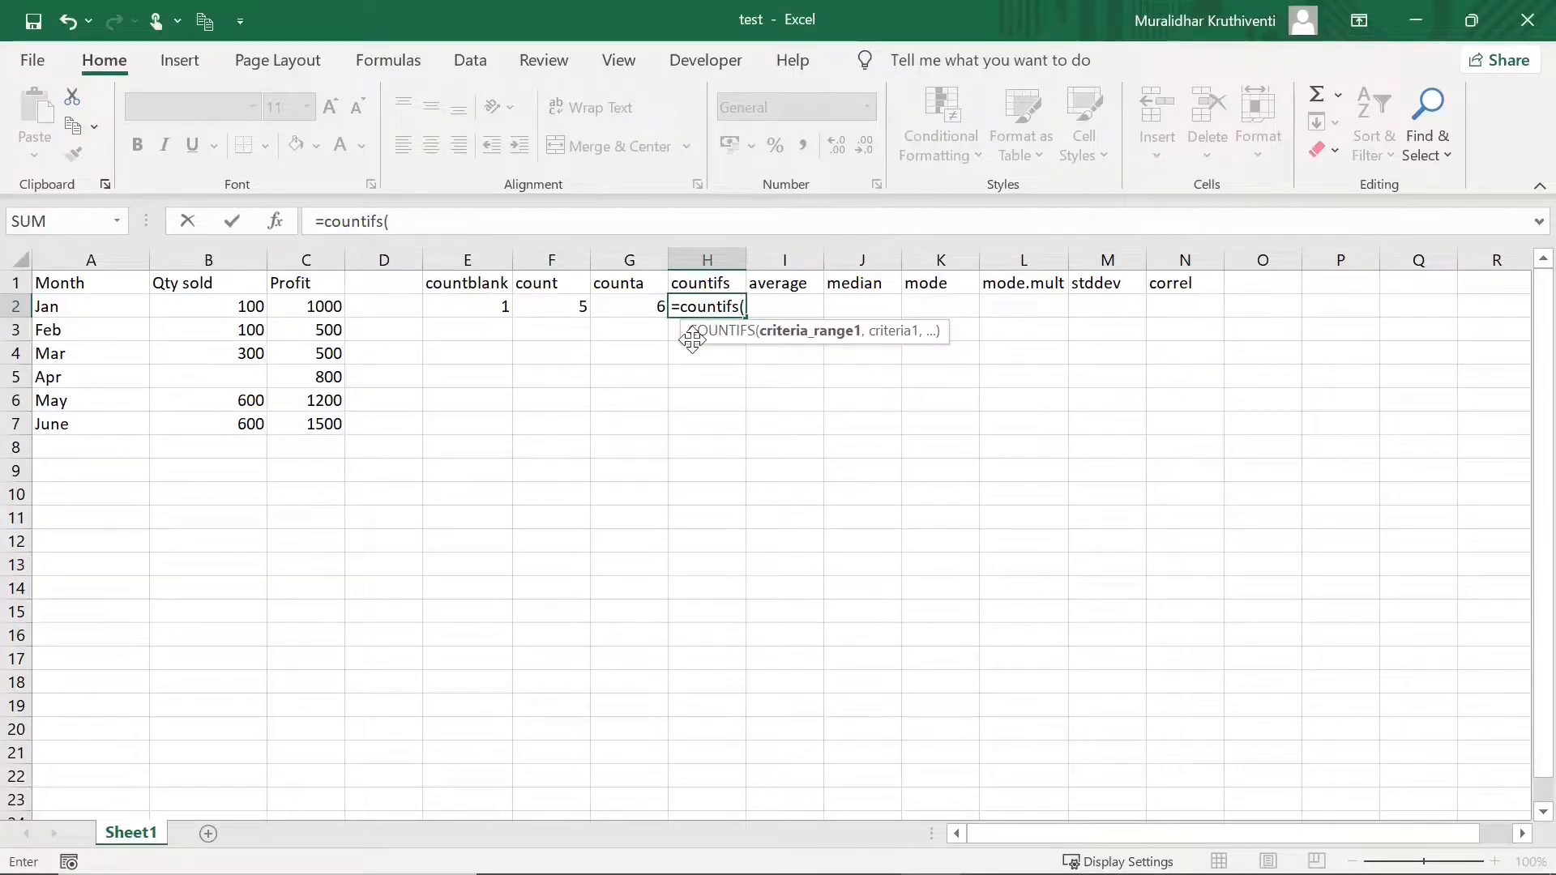
pyautogui.moveTo(243, 306); pyautogui.dragTo(243, 421)
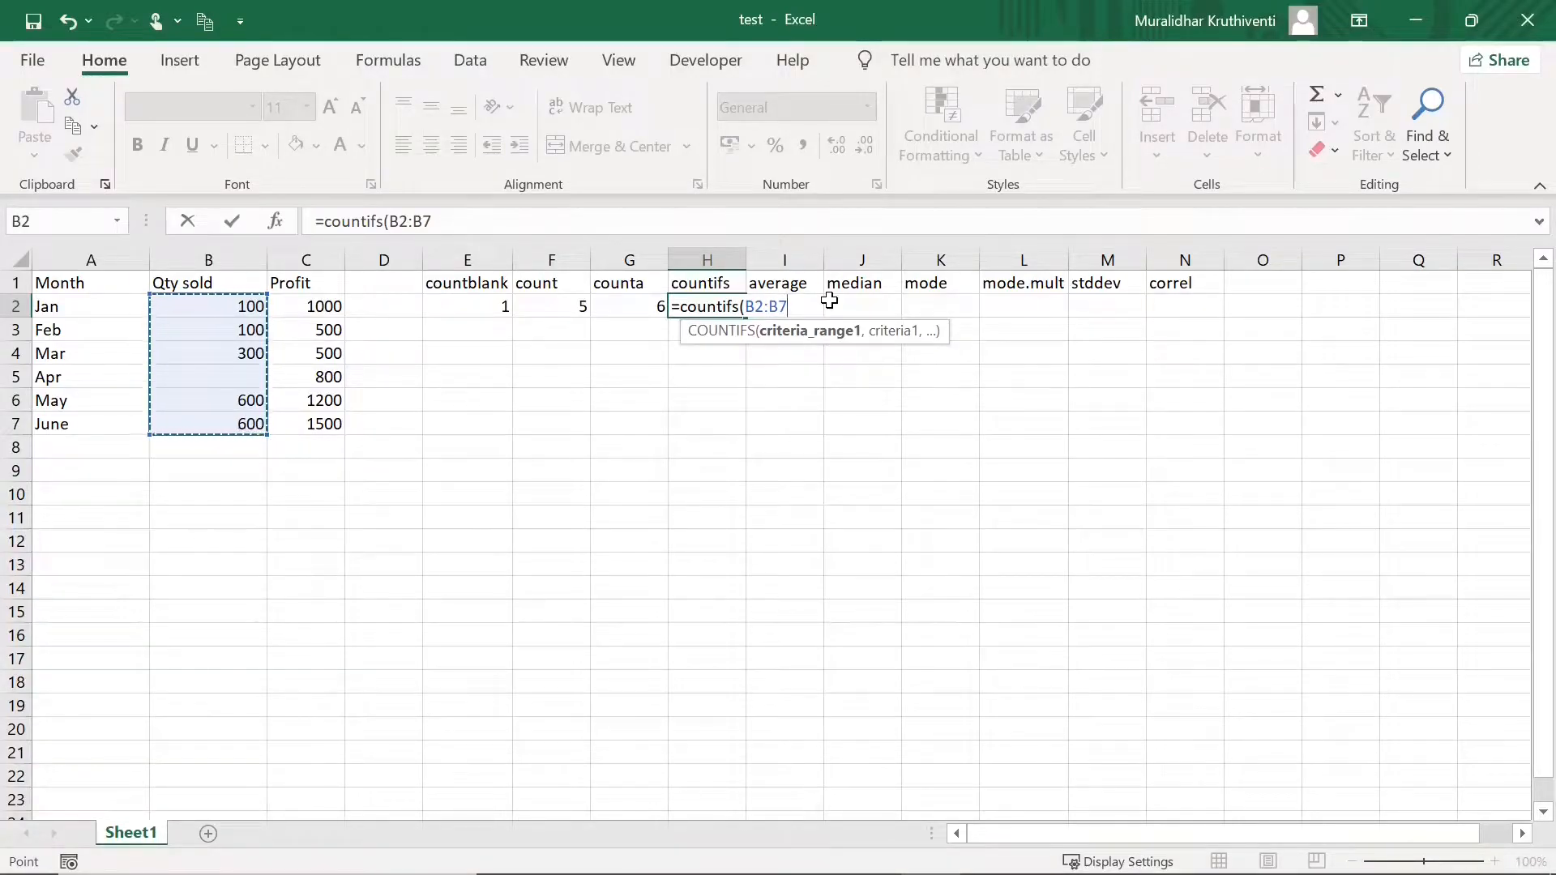
pyautogui.write(',')
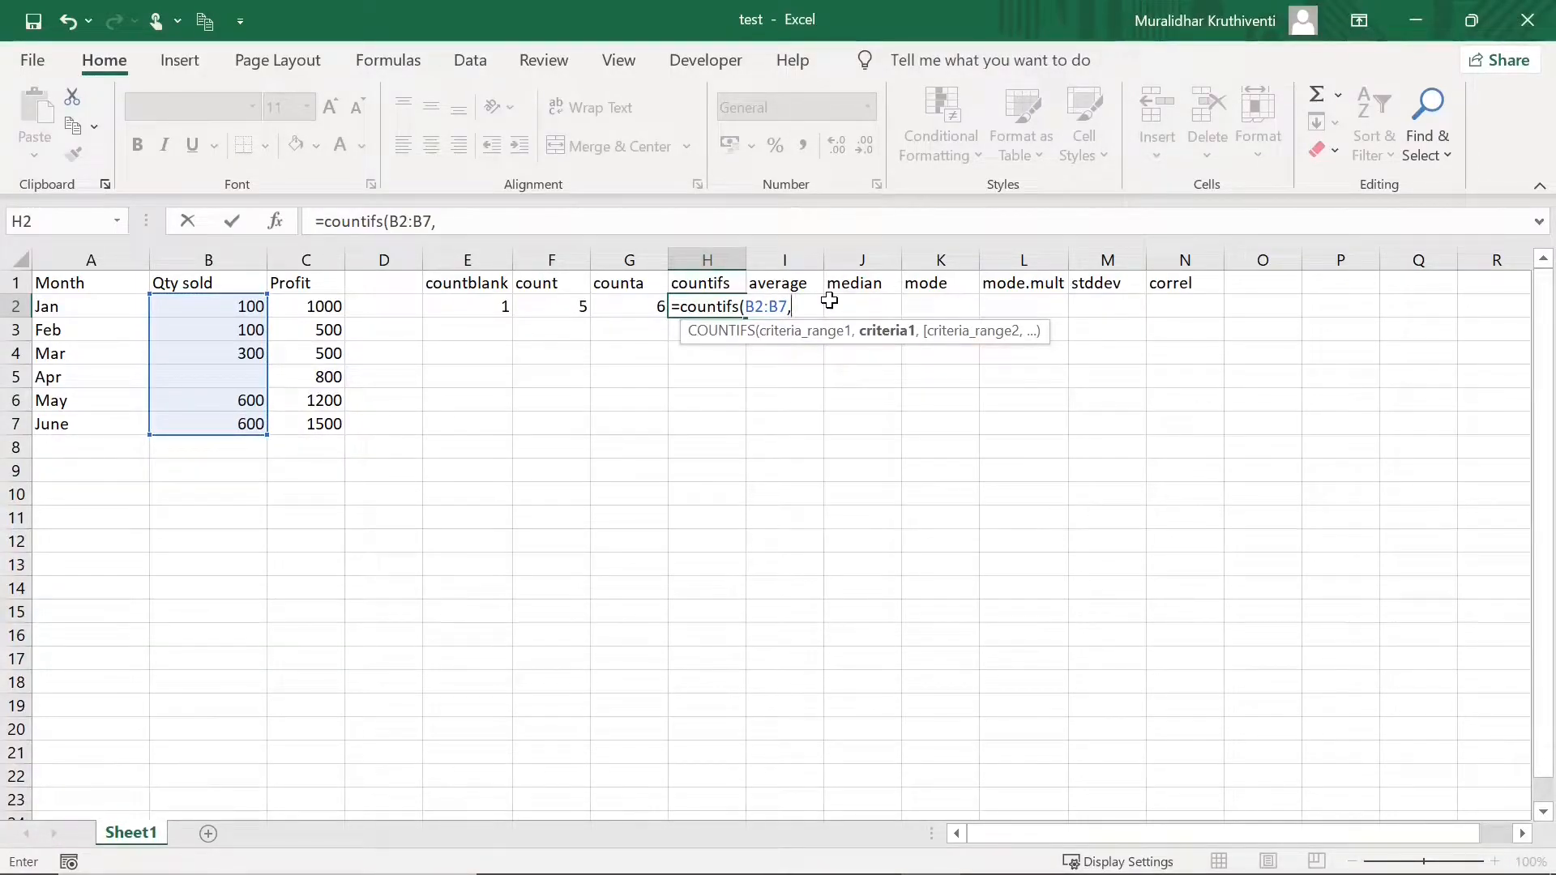
pyautogui.write('">300",')
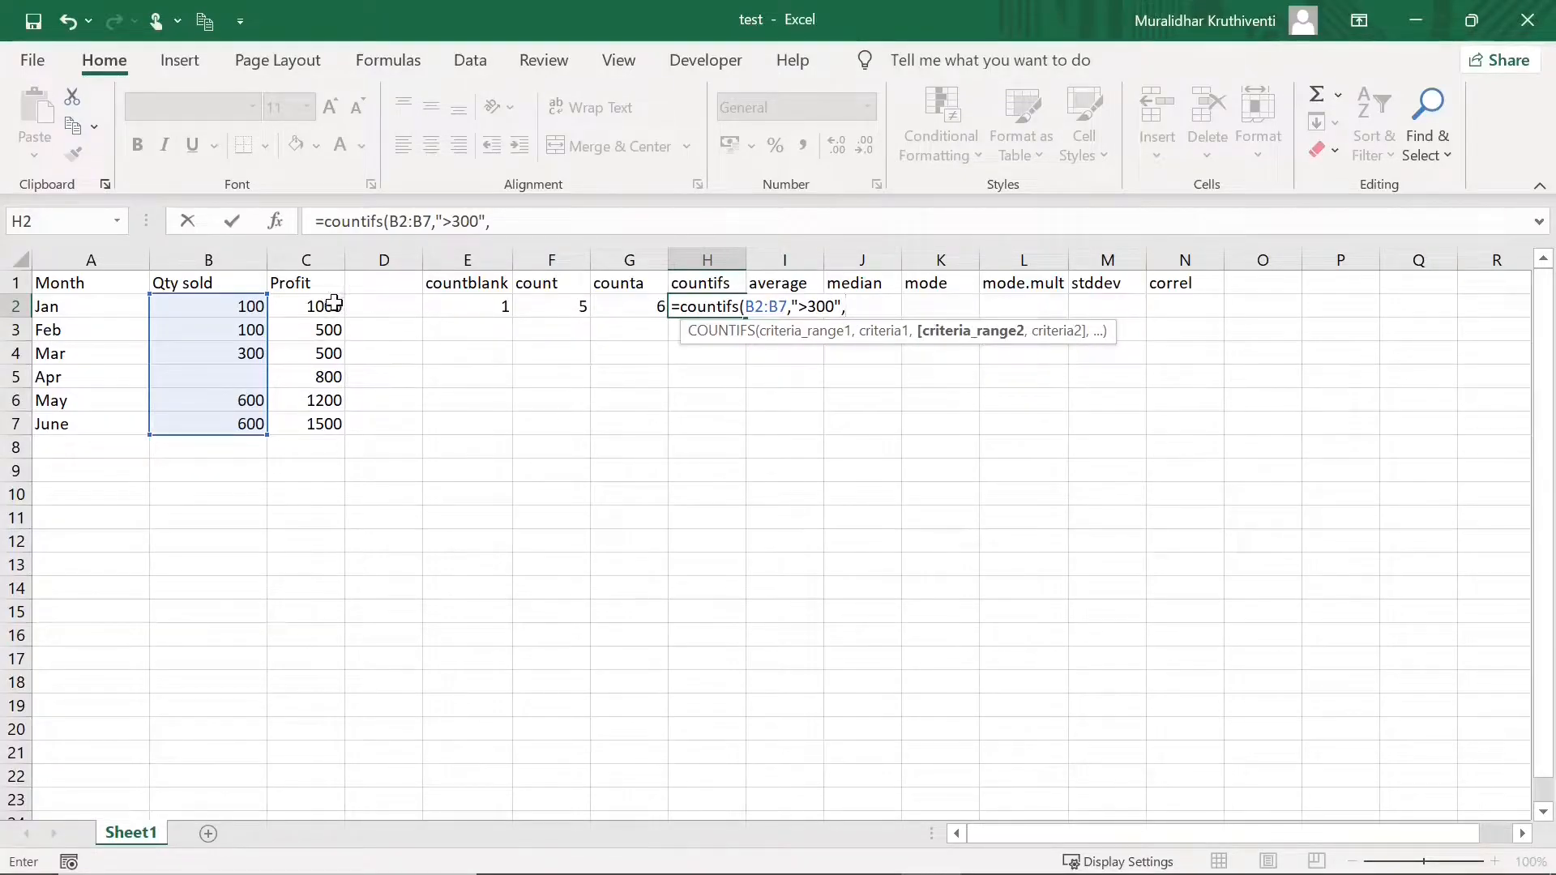
pyautogui.moveTo(333, 304); pyautogui.dragTo(333, 421)
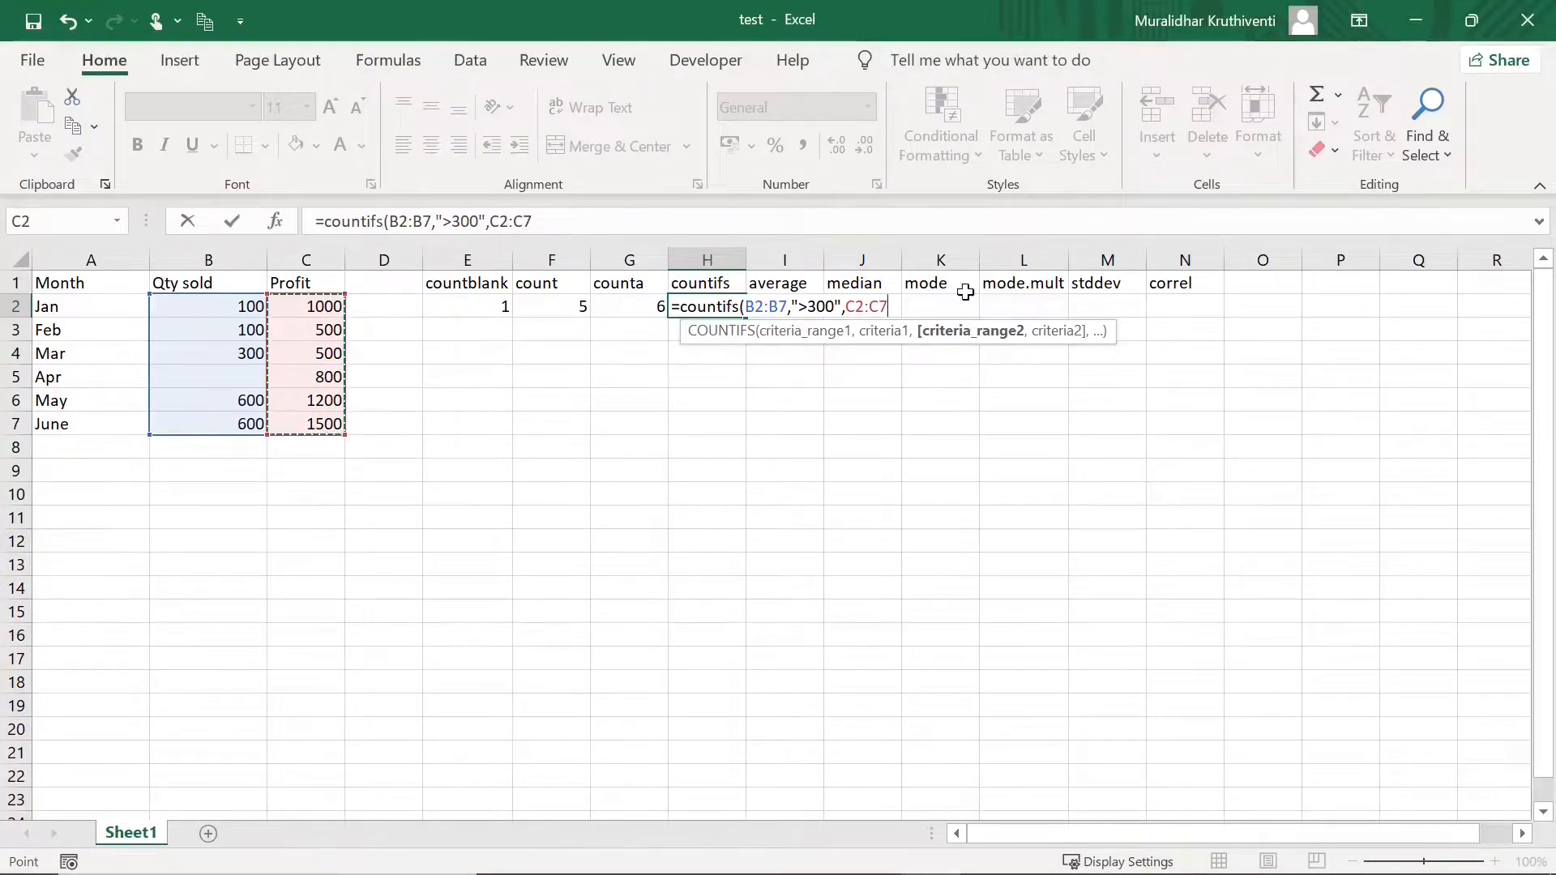
pyautogui.write(',')
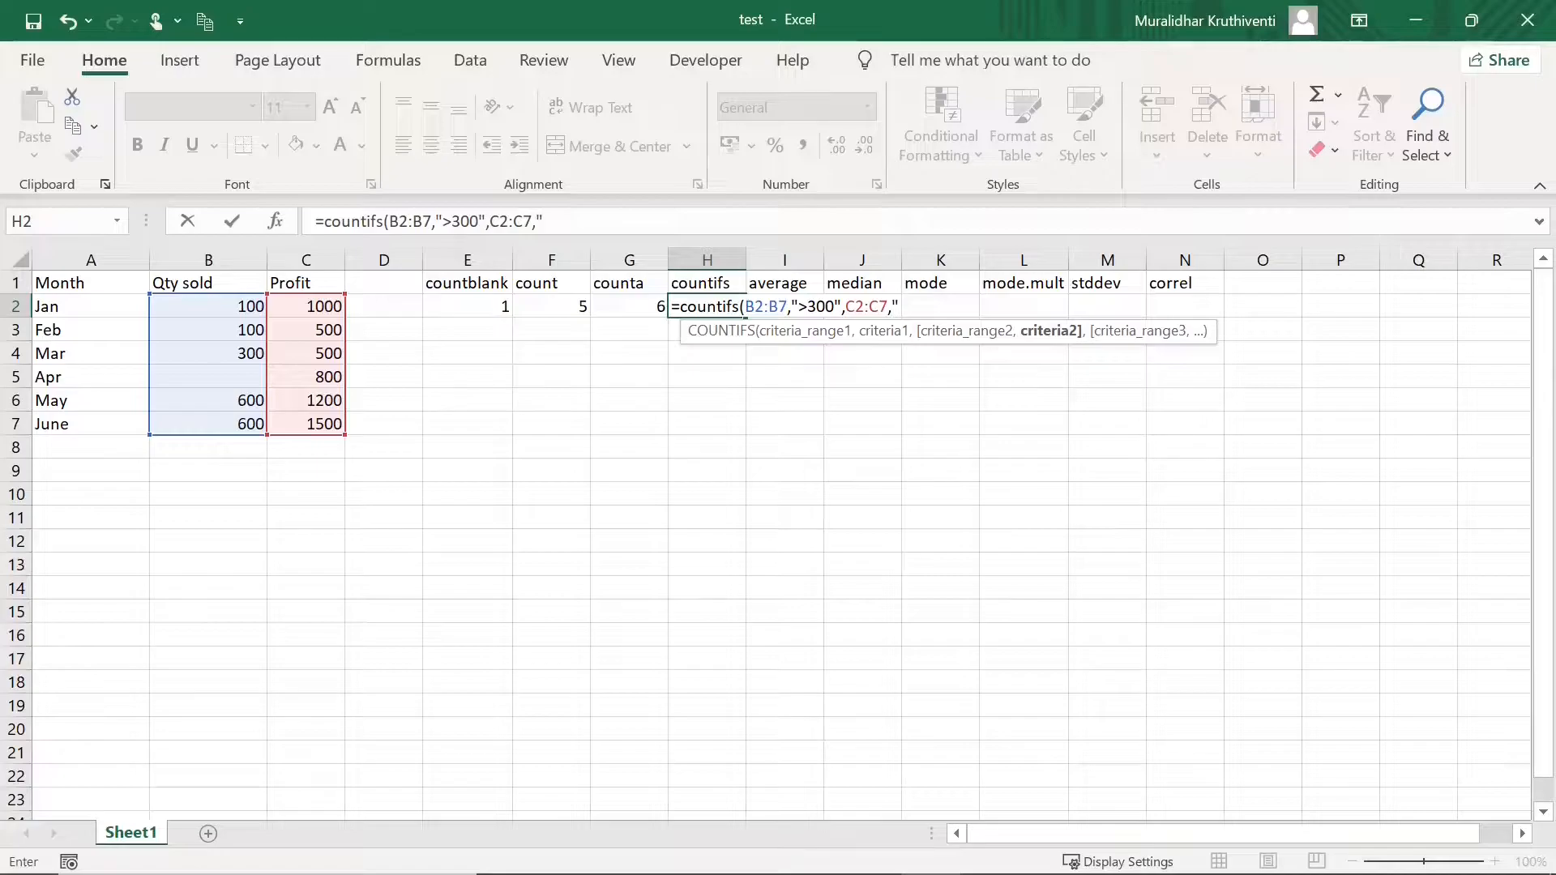
pyautogui.write('">1000')
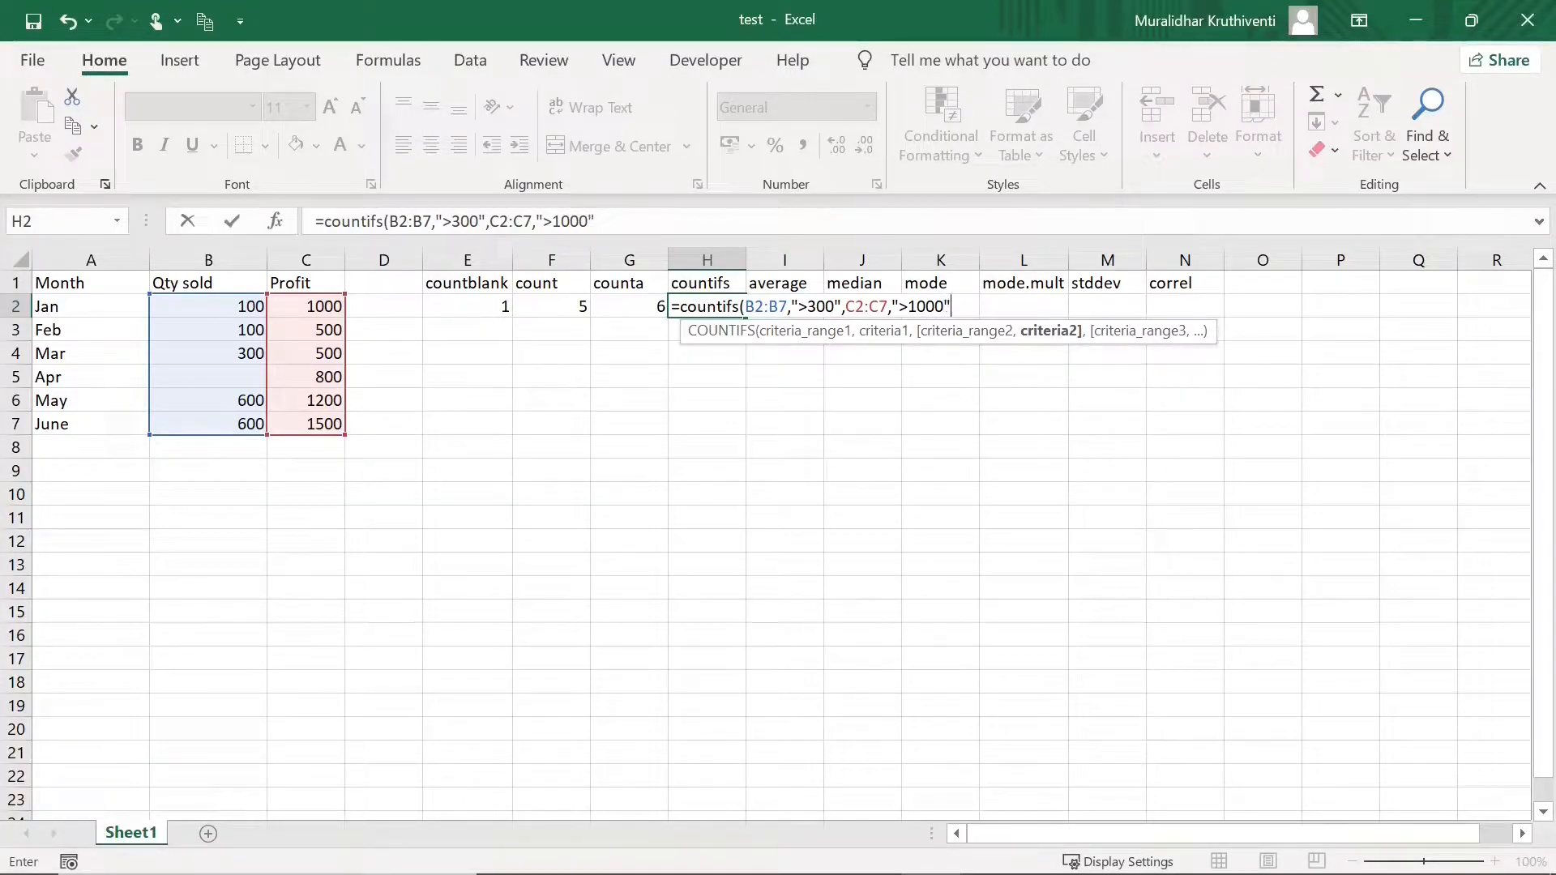
pyautogui.press('Return')
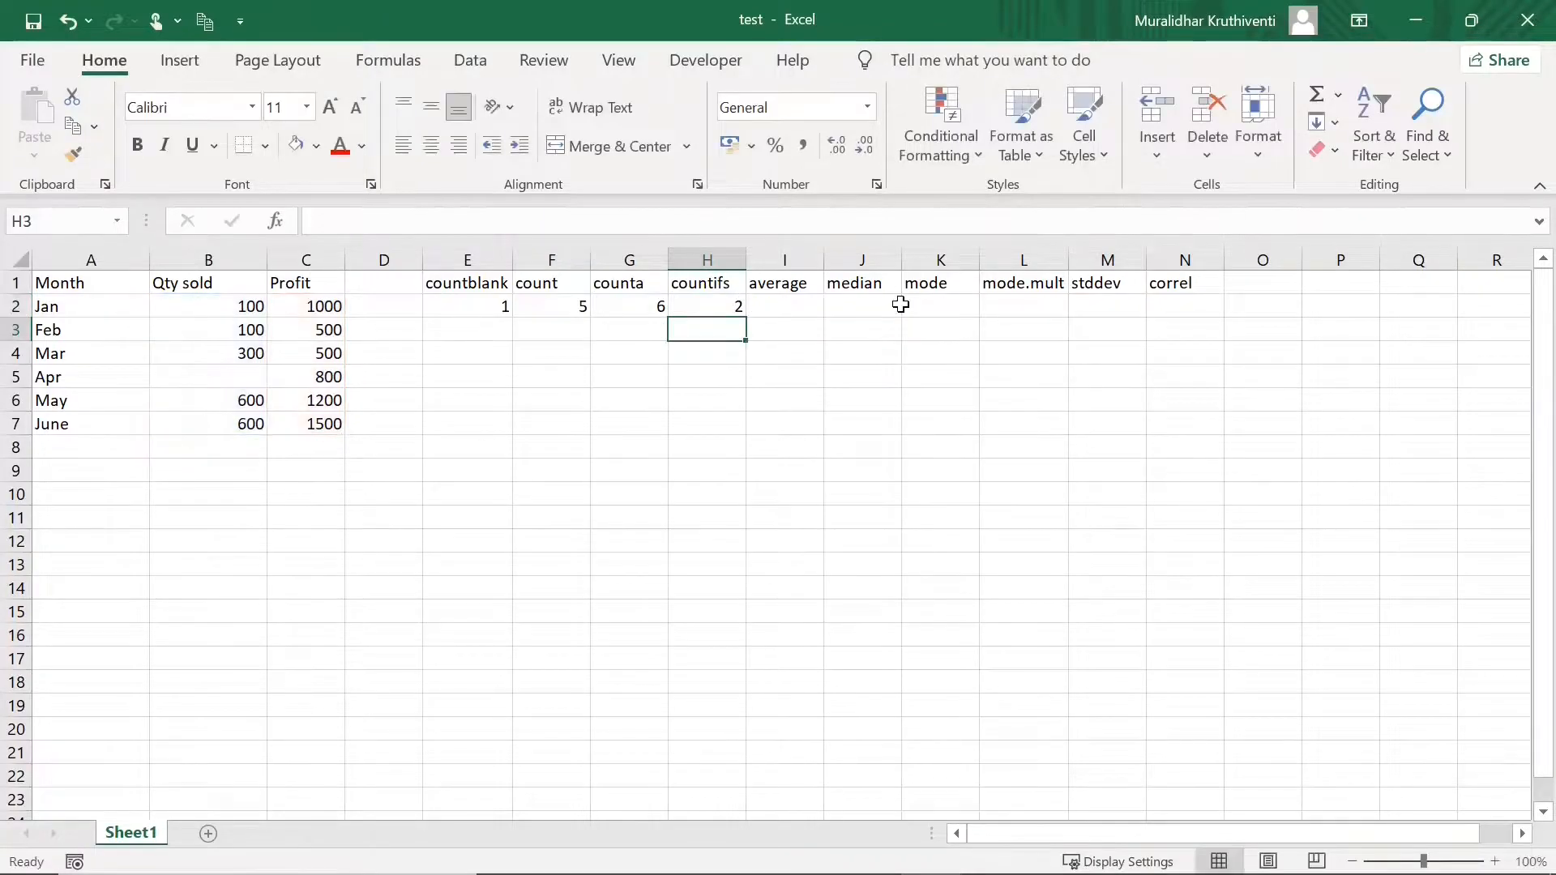
# - Verify May and June Qty sold and Profit values against the COUNTIFS result of 2
pyautogui.click(727, 303)
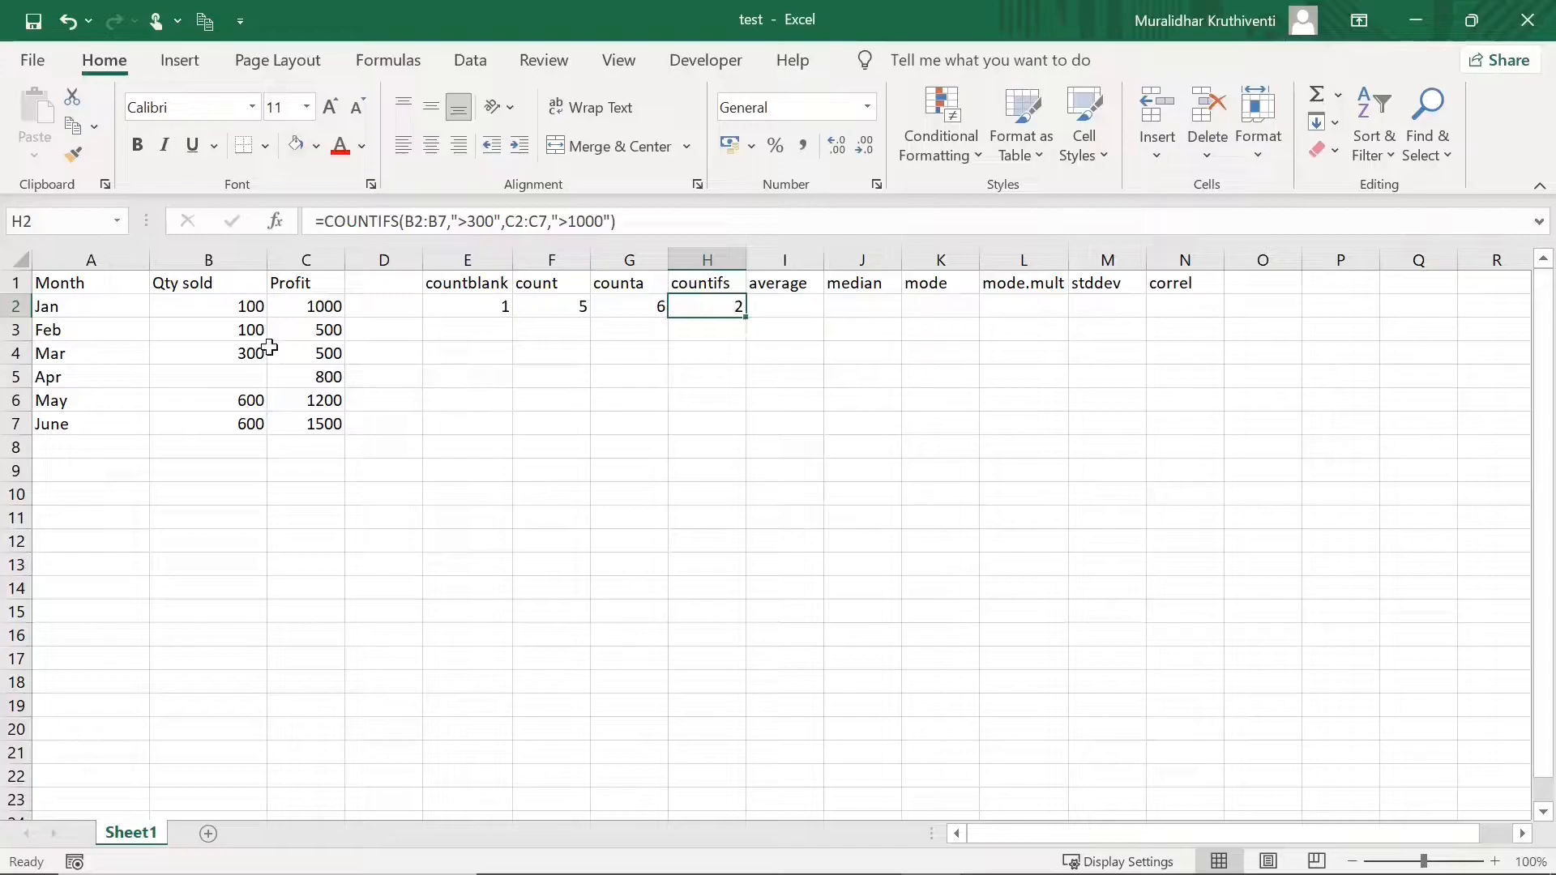
pyautogui.click(252, 400)
pyautogui.click(253, 420)
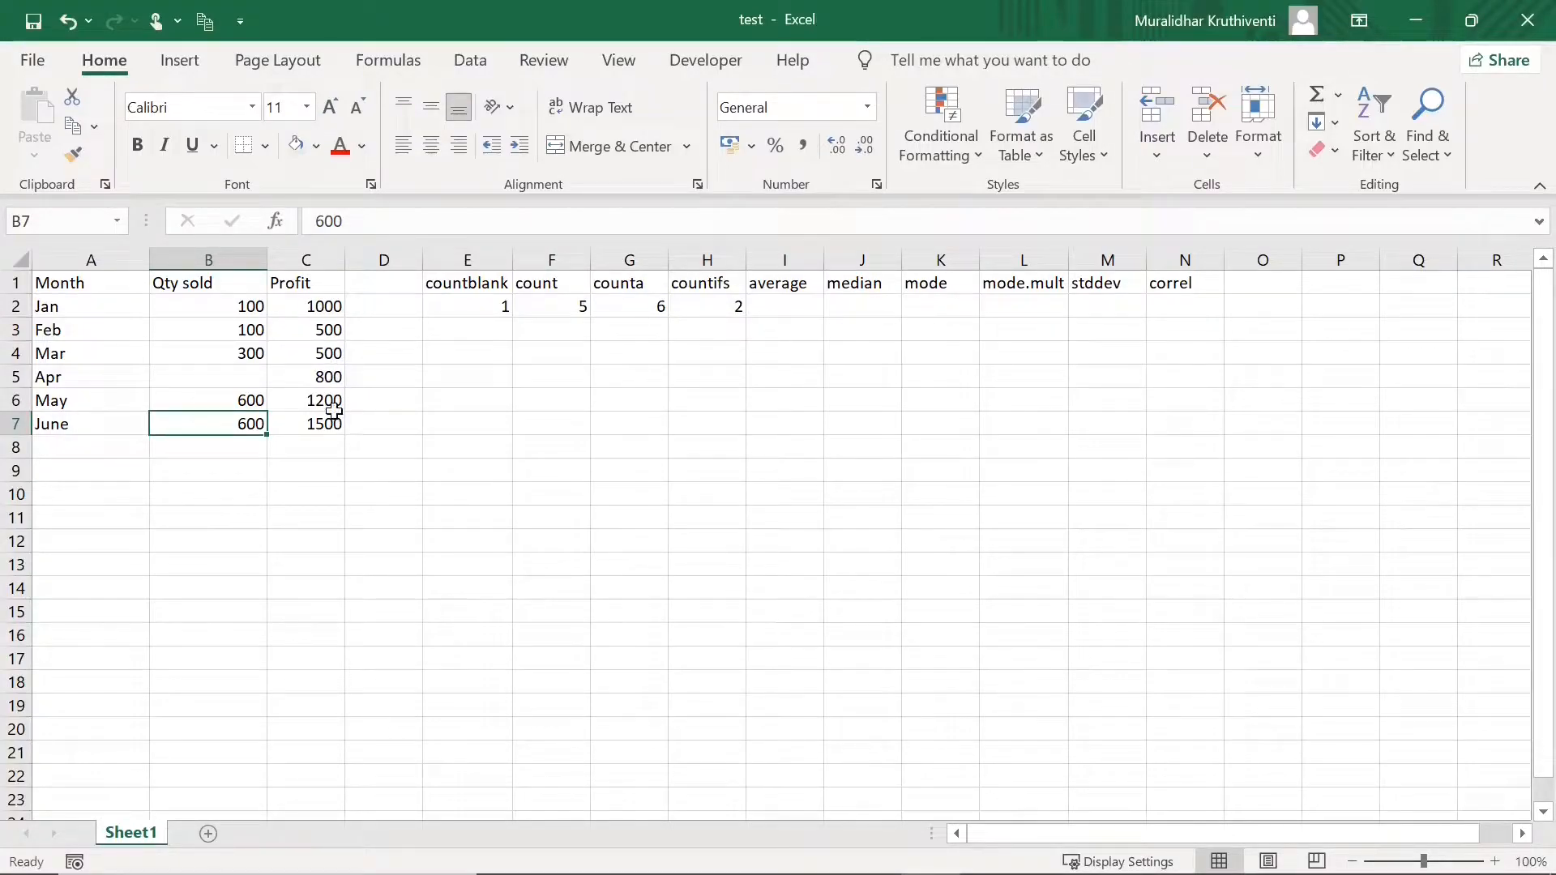
pyautogui.click(332, 405)
pyautogui.click(324, 424)
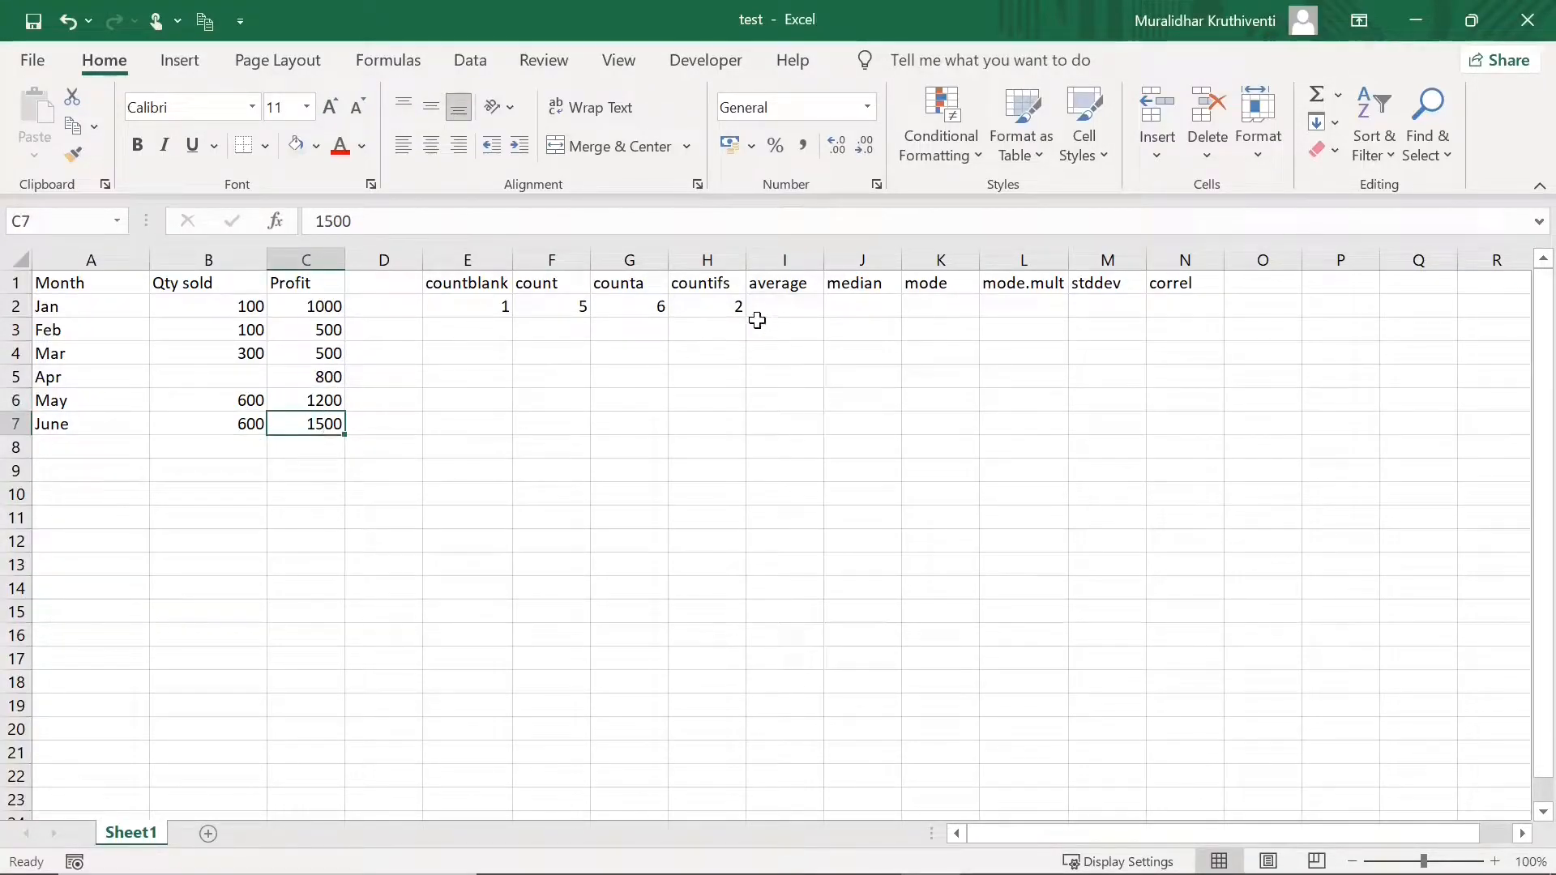
pyautogui.click(724, 307)
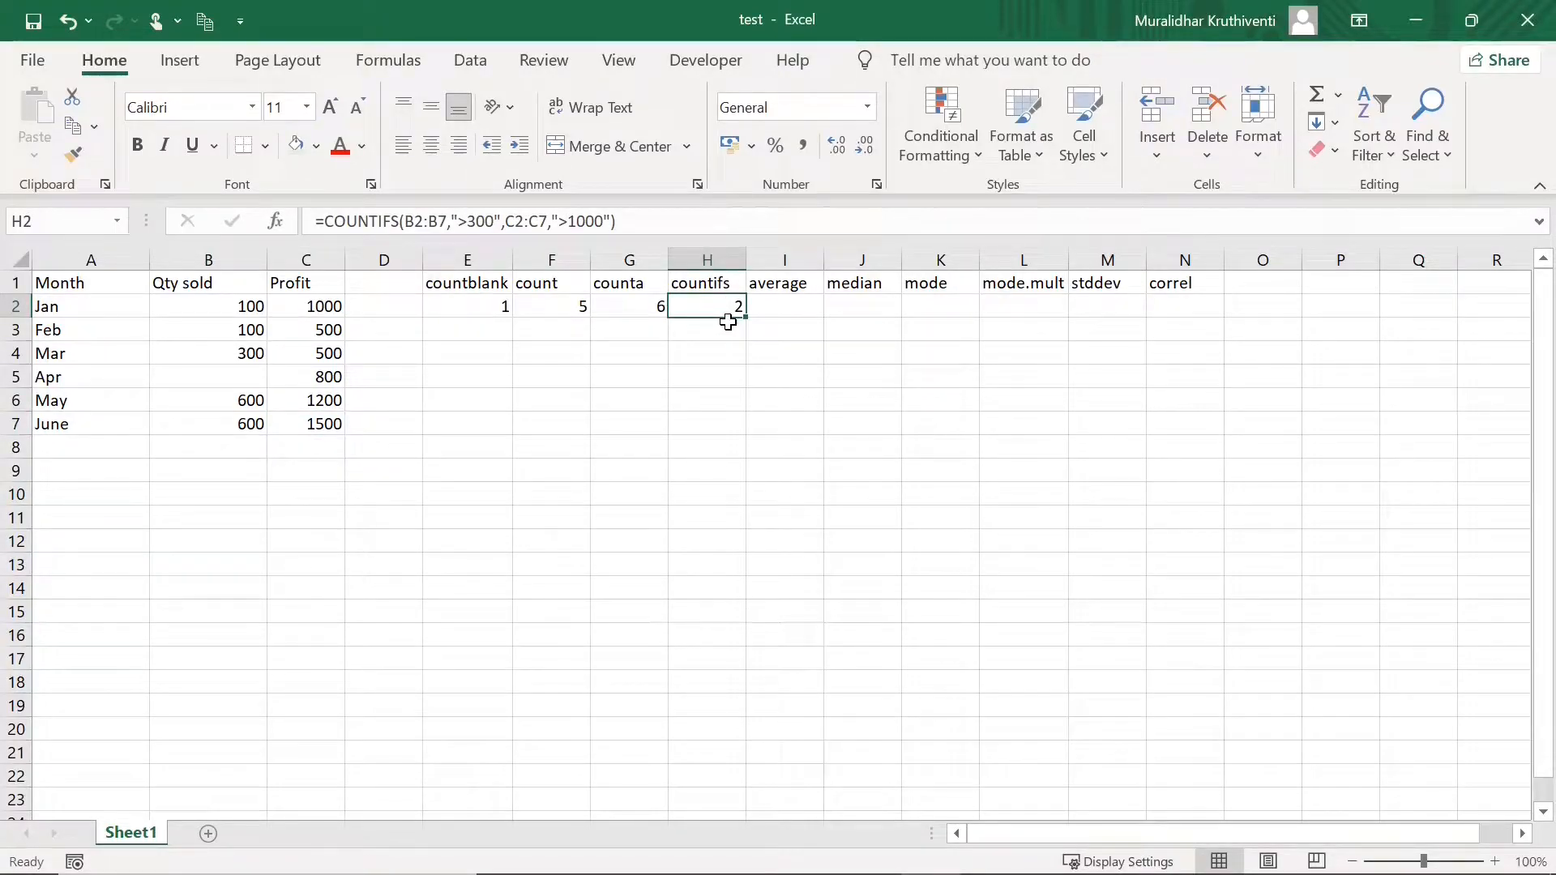
pyautogui.click(785, 311)
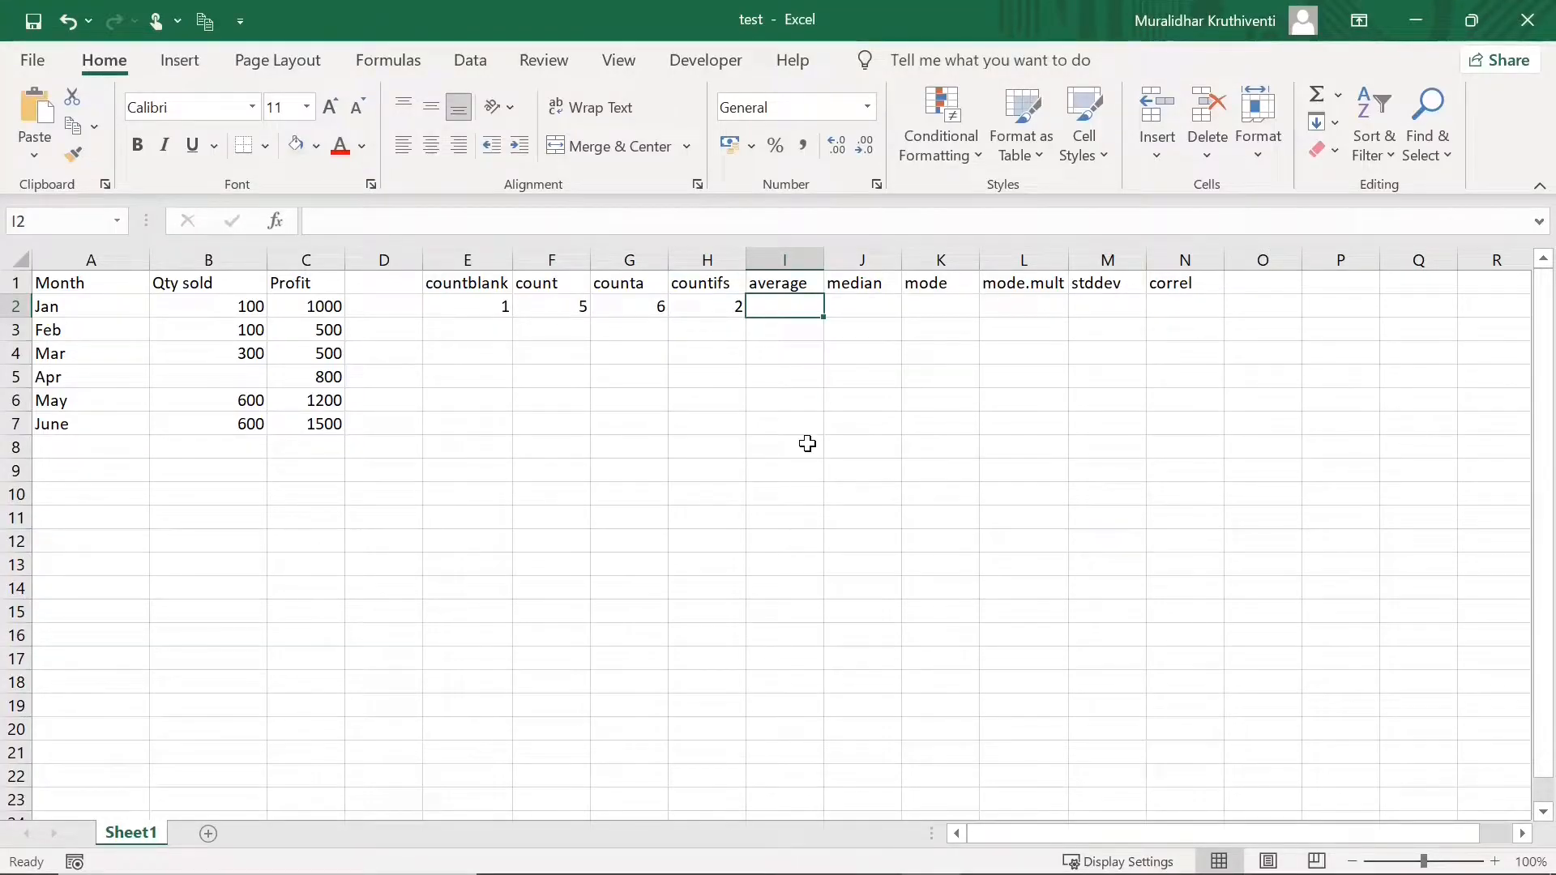
# - Enter =AVERAGE(C2:C7) in I2 for the Profit values, returning 916.6667
pyautogui.write('=')
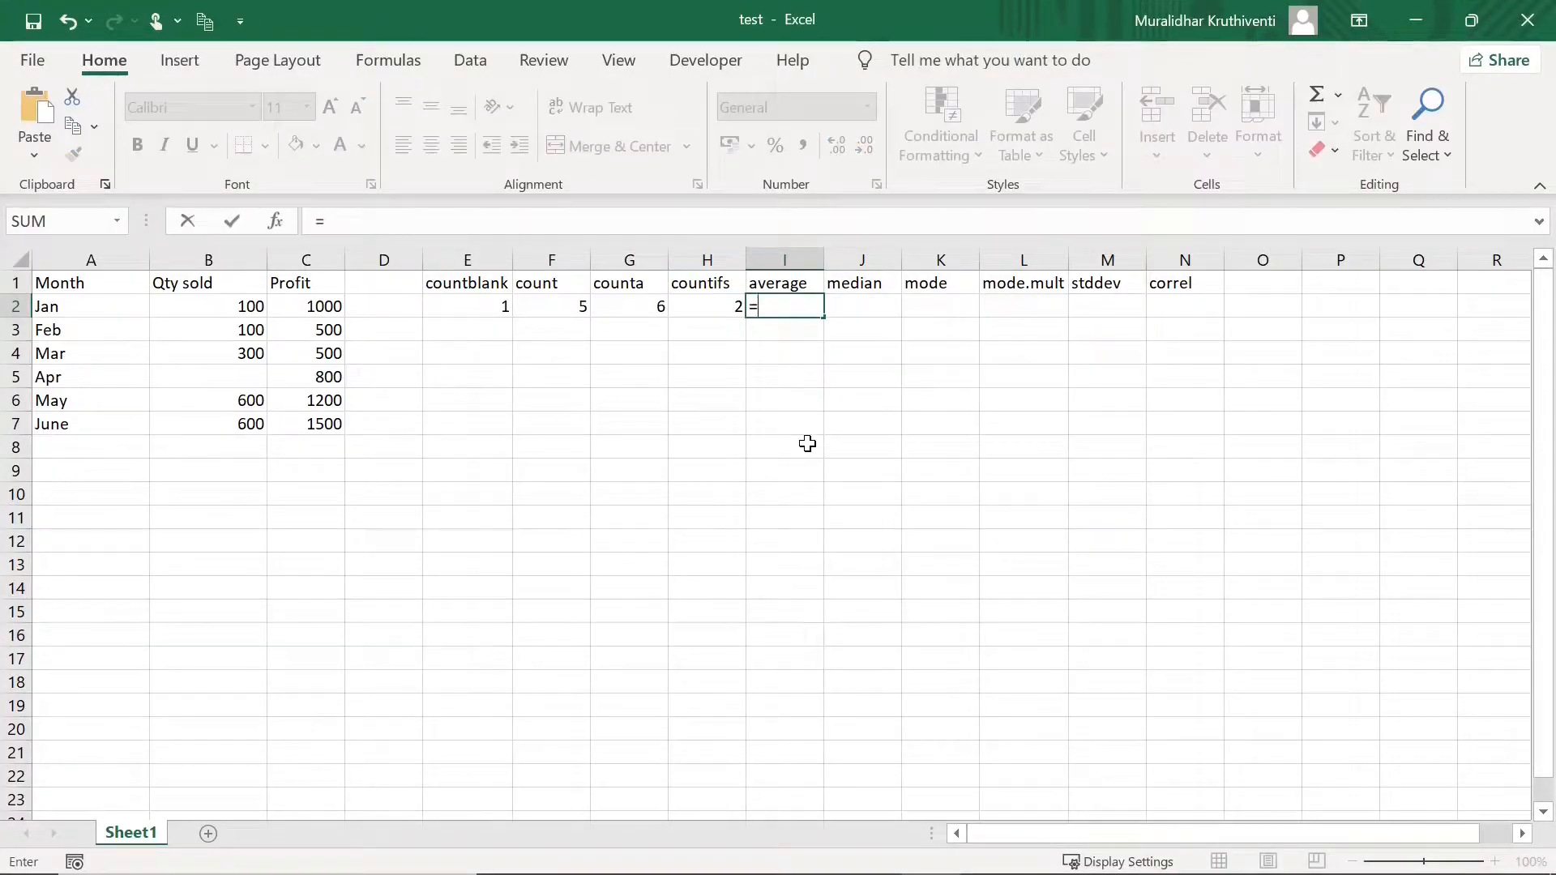
pyautogui.write('average')
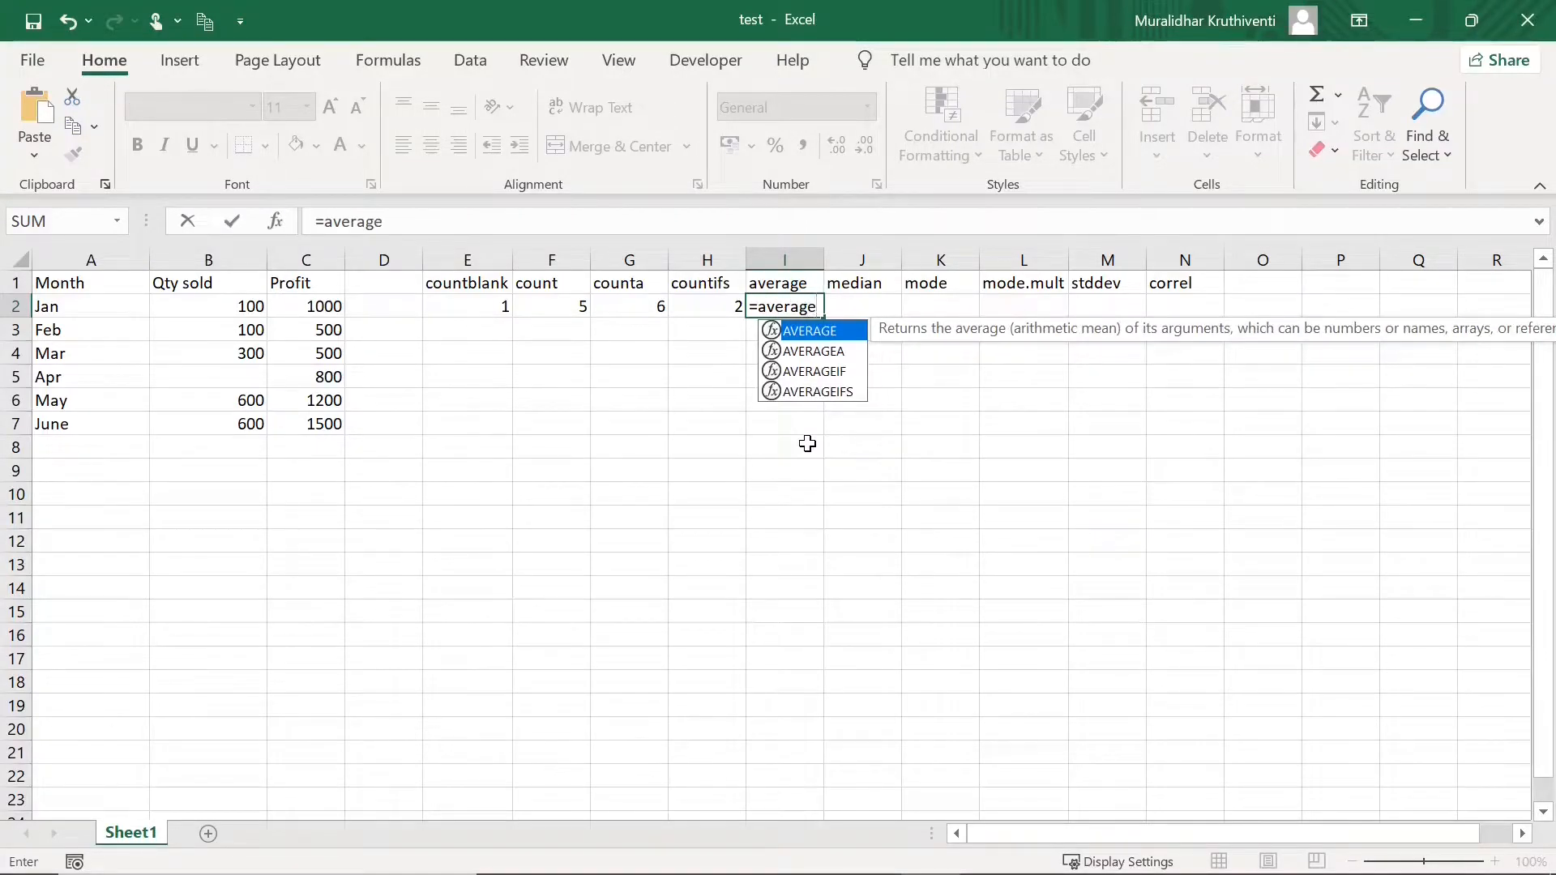
pyautogui.write('(')
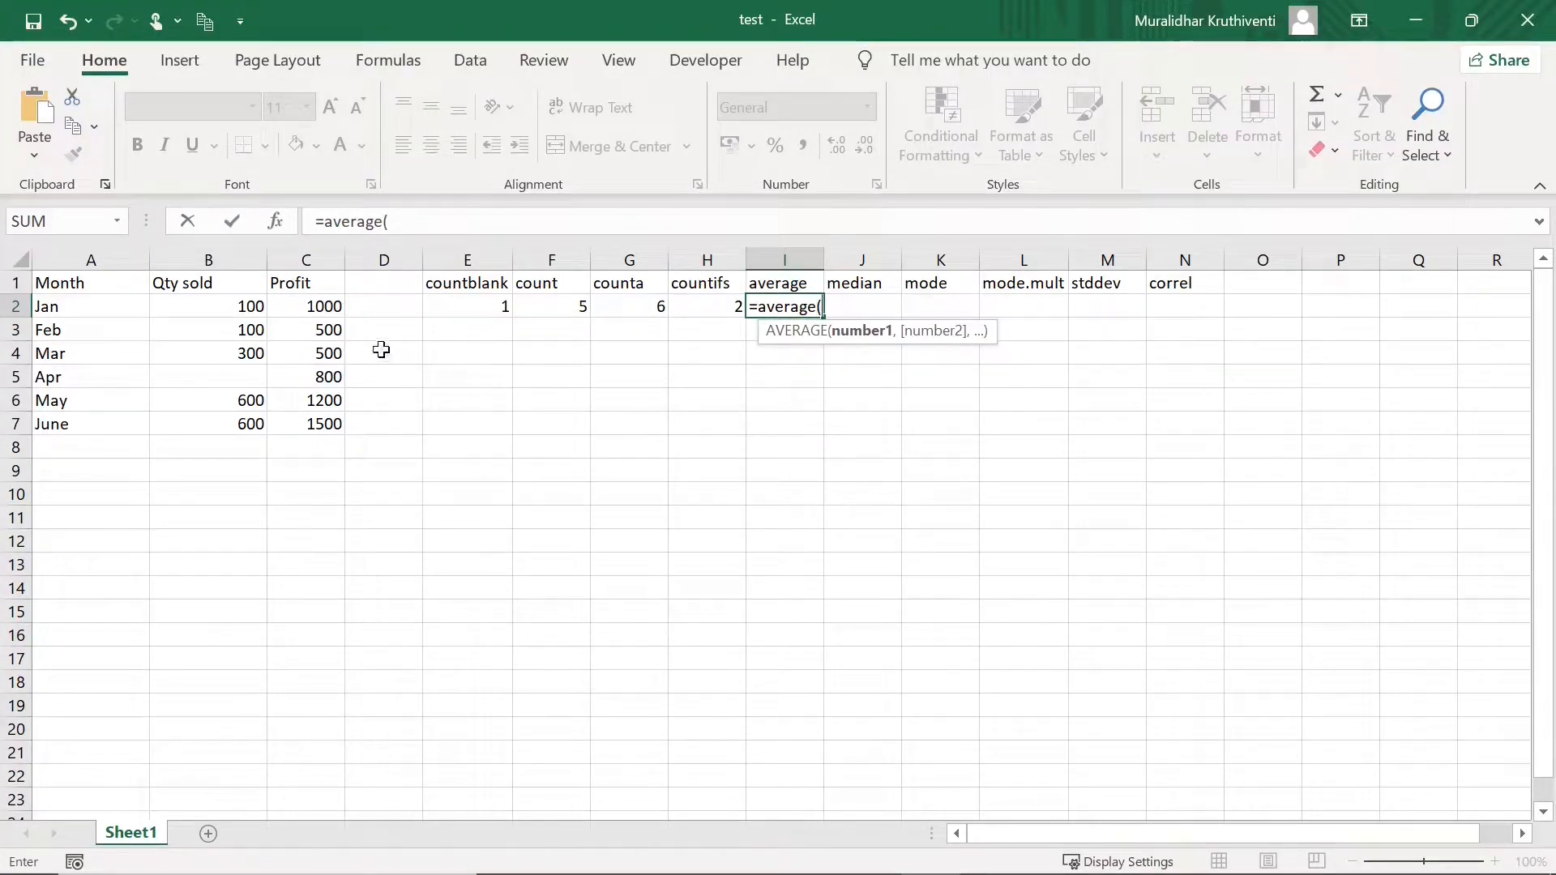
pyautogui.click(329, 307)
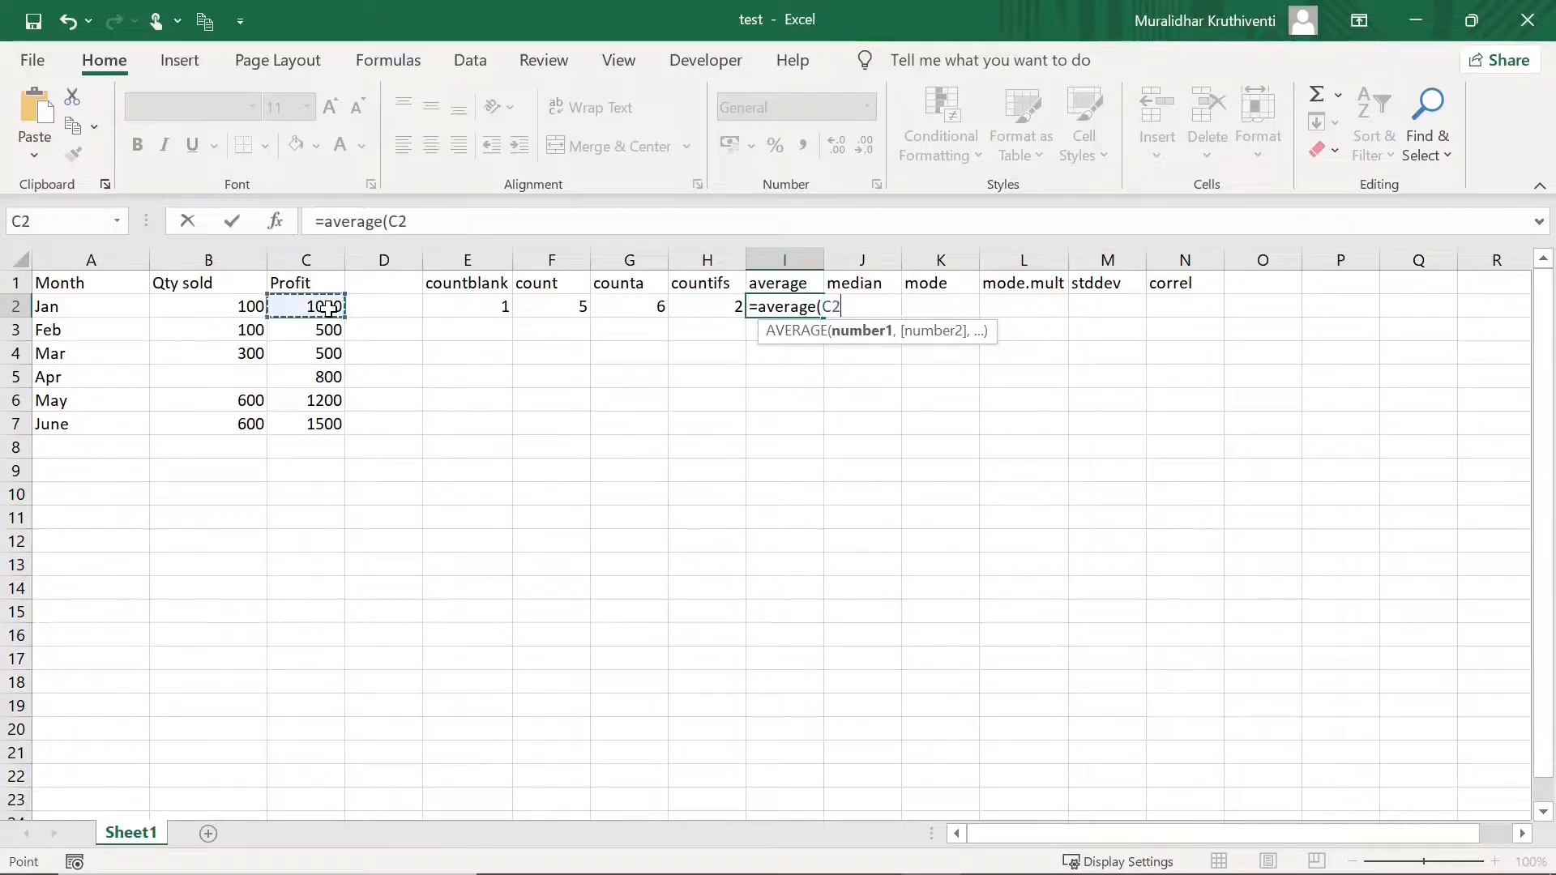
pyautogui.moveTo(328, 307); pyautogui.dragTo(323, 422)
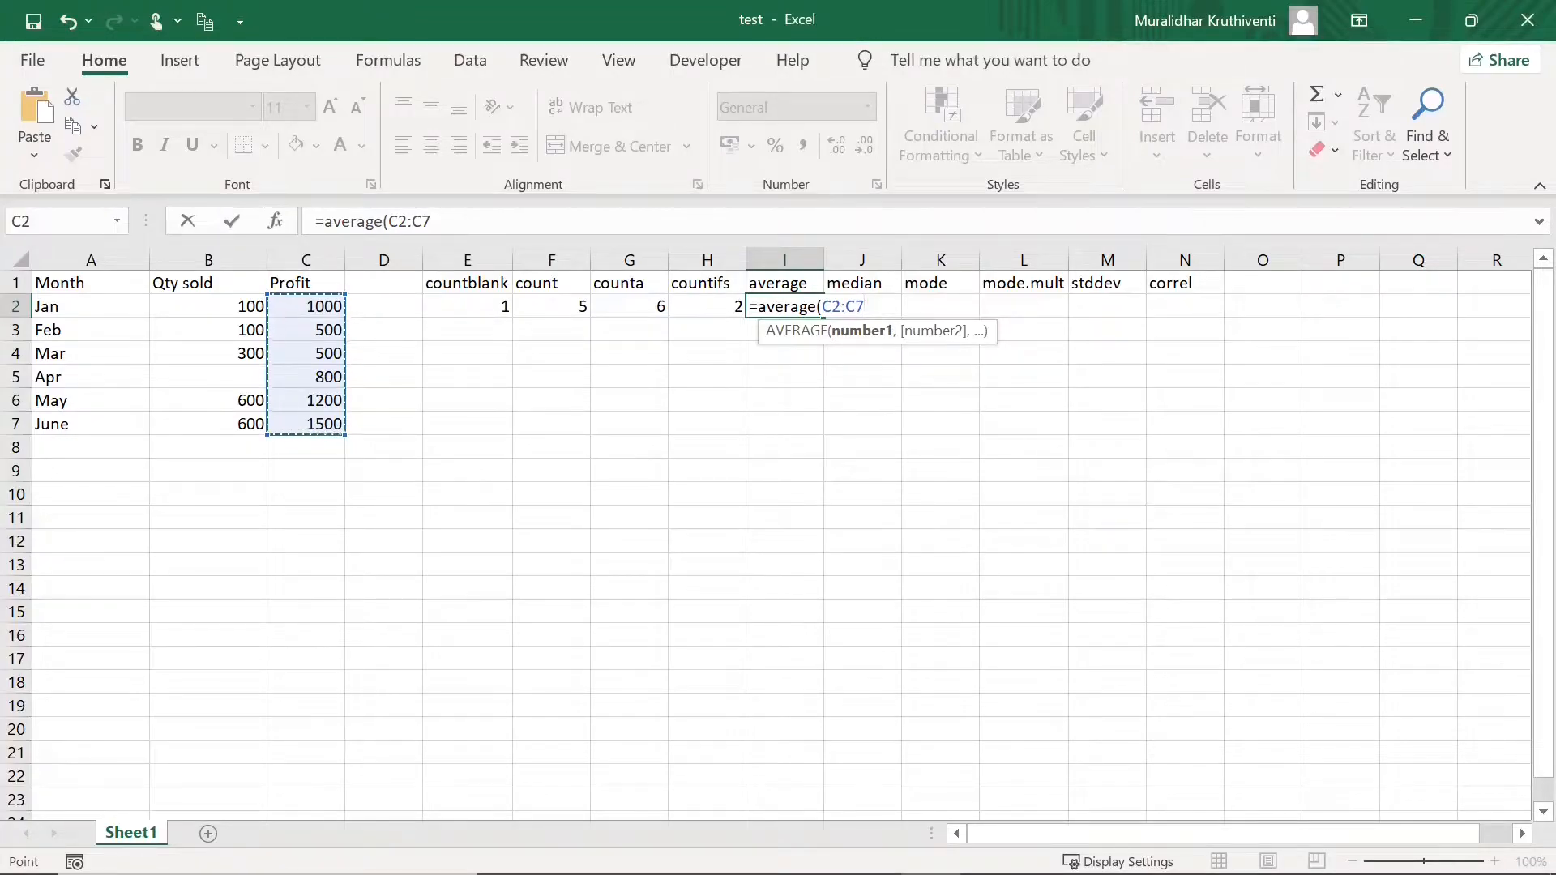
pyautogui.write(')')
pyautogui.press('Return')
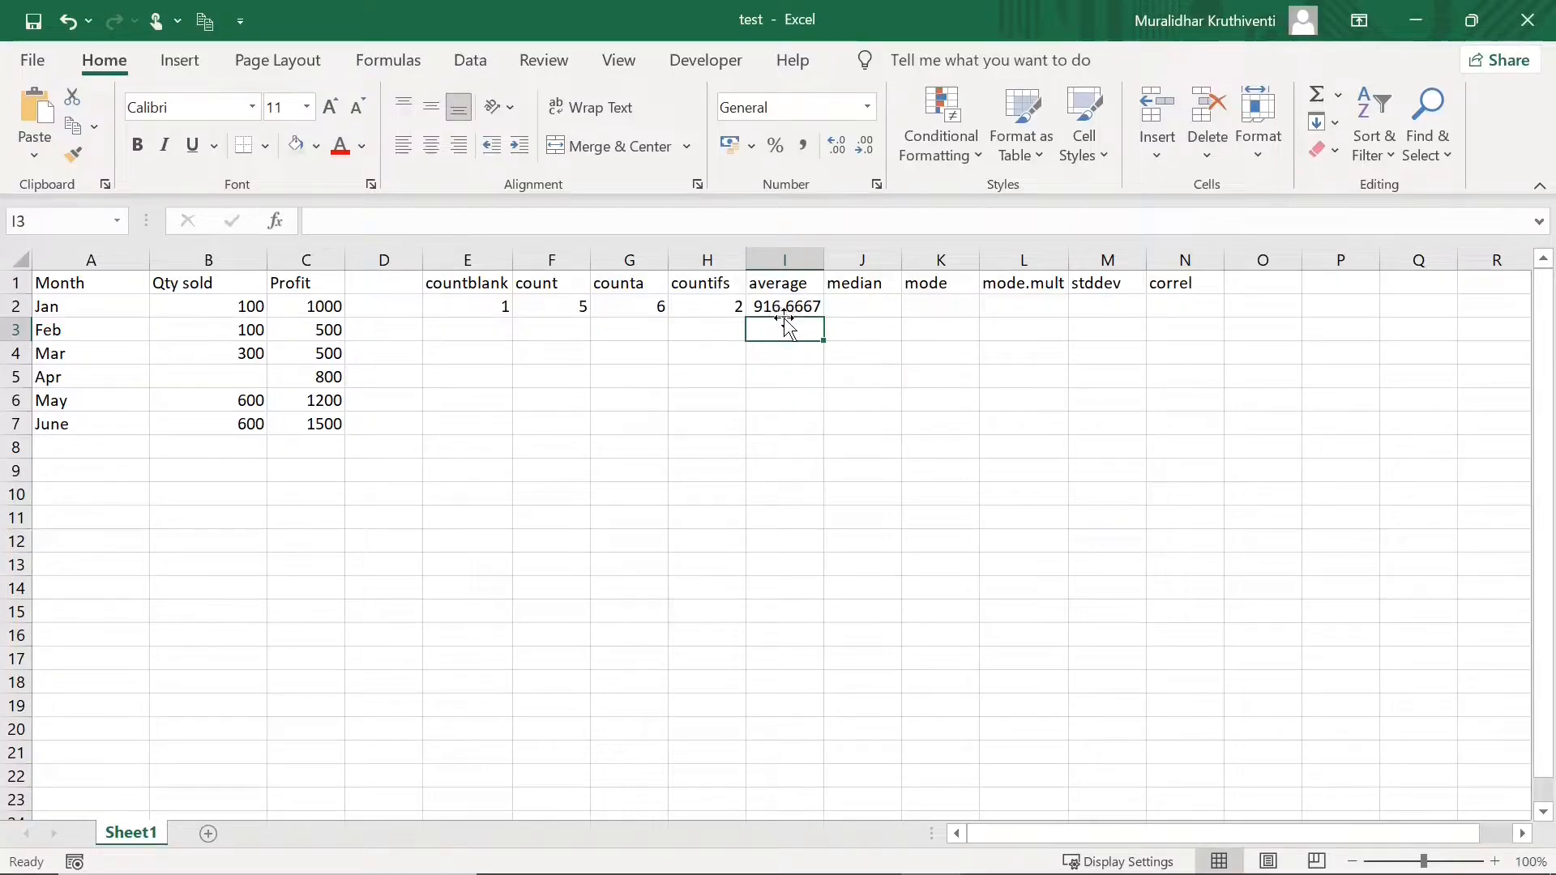
# - Enter =MEDIAN(C2:C7) in J2 for the Profit values, returning 900
pyautogui.click(855, 305)
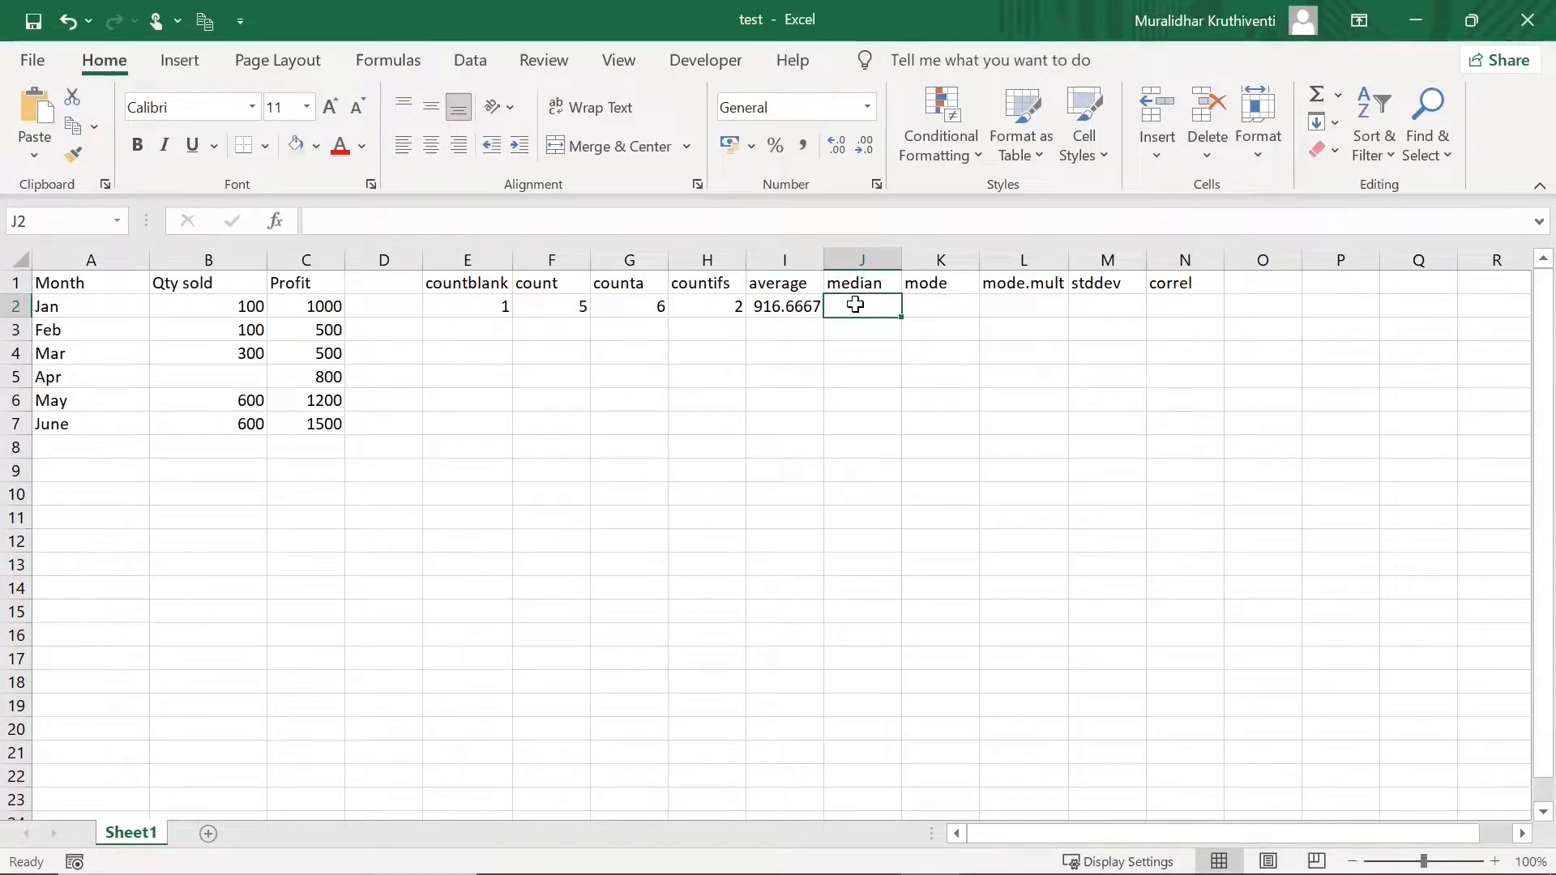
pyautogui.write('=')
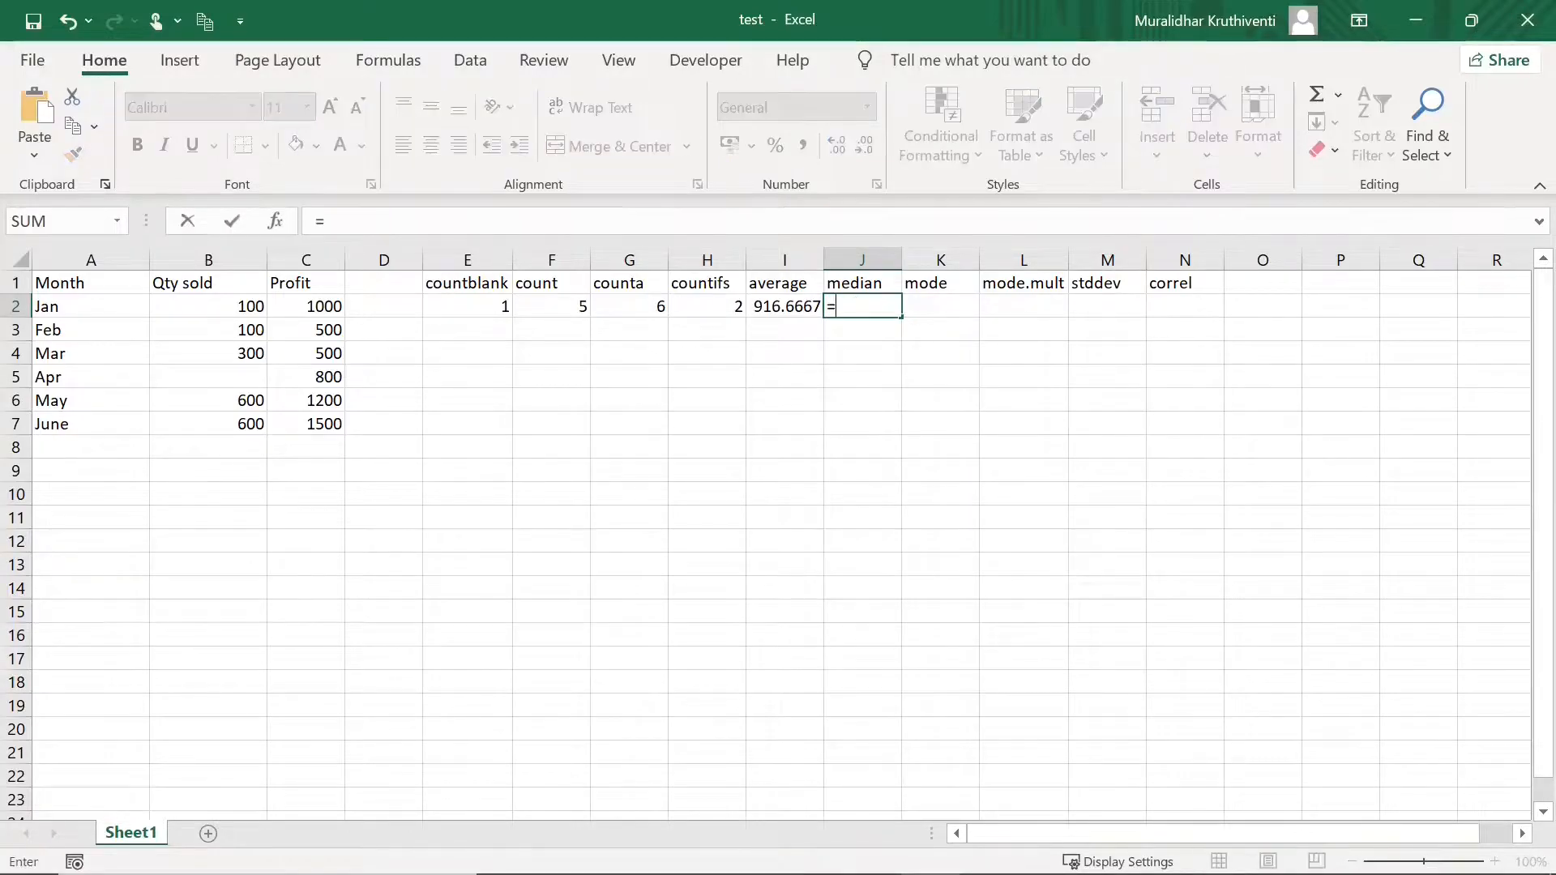
pyautogui.write('median')
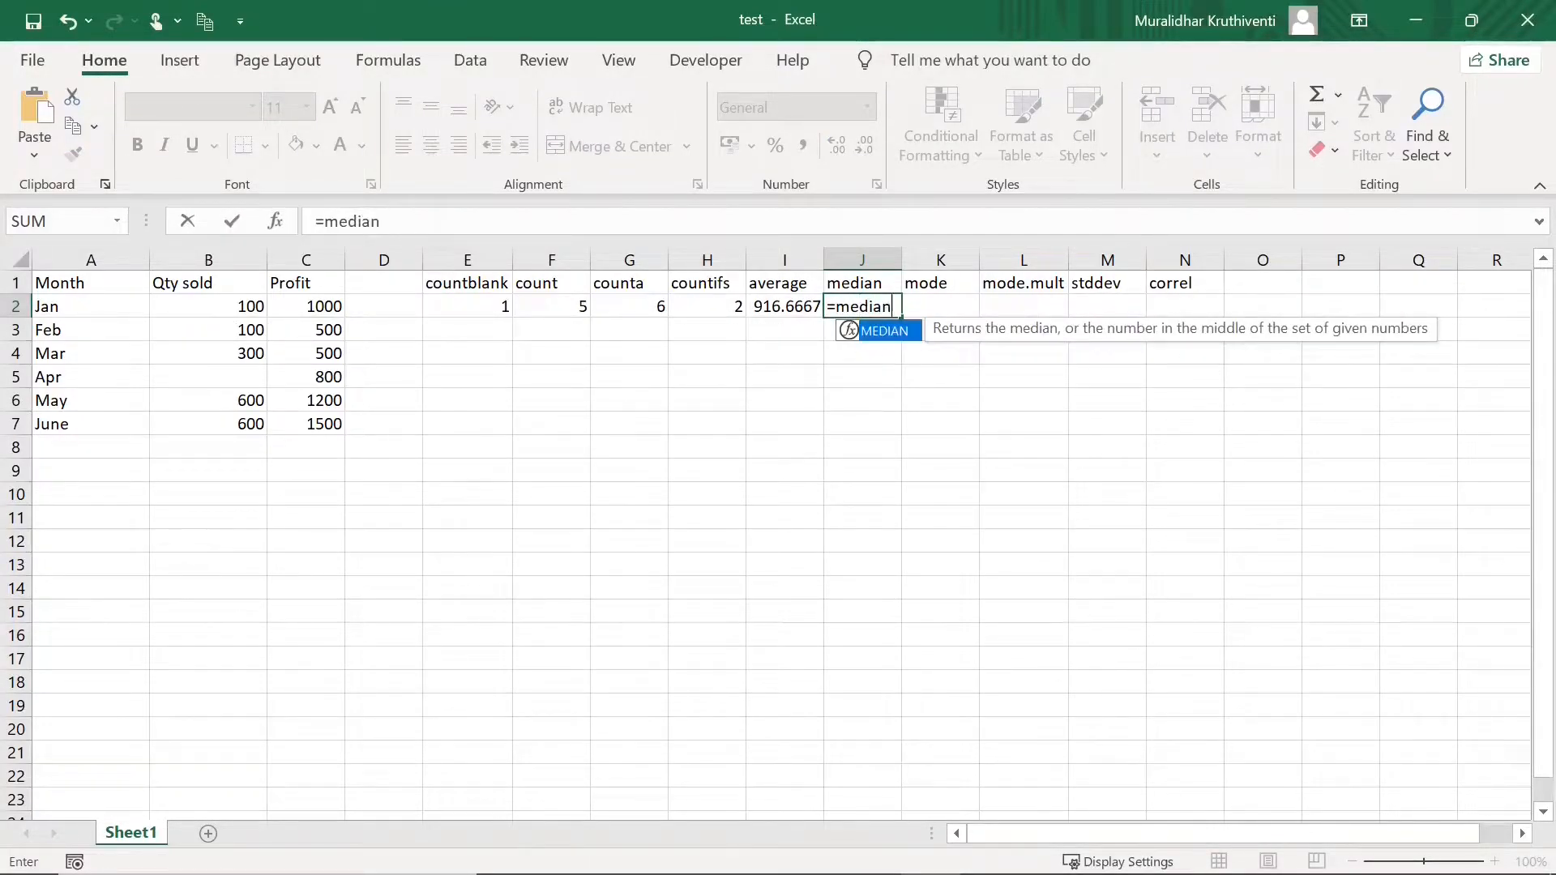
pyautogui.write('(')
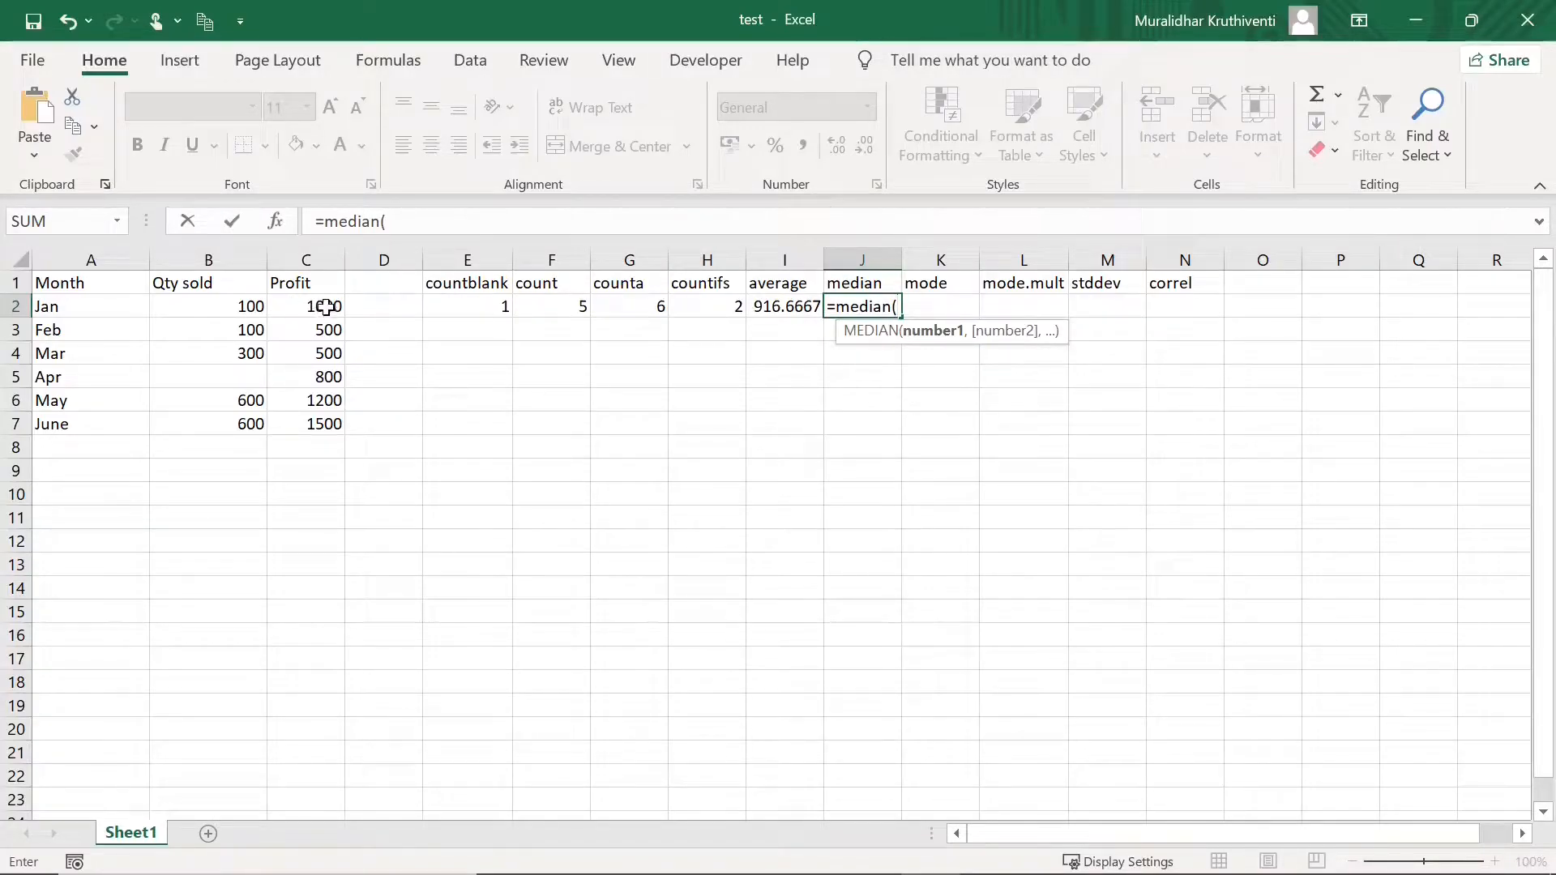
pyautogui.moveTo(326, 306); pyautogui.dragTo(330, 422)
pyautogui.write(')')
pyautogui.press('Return')
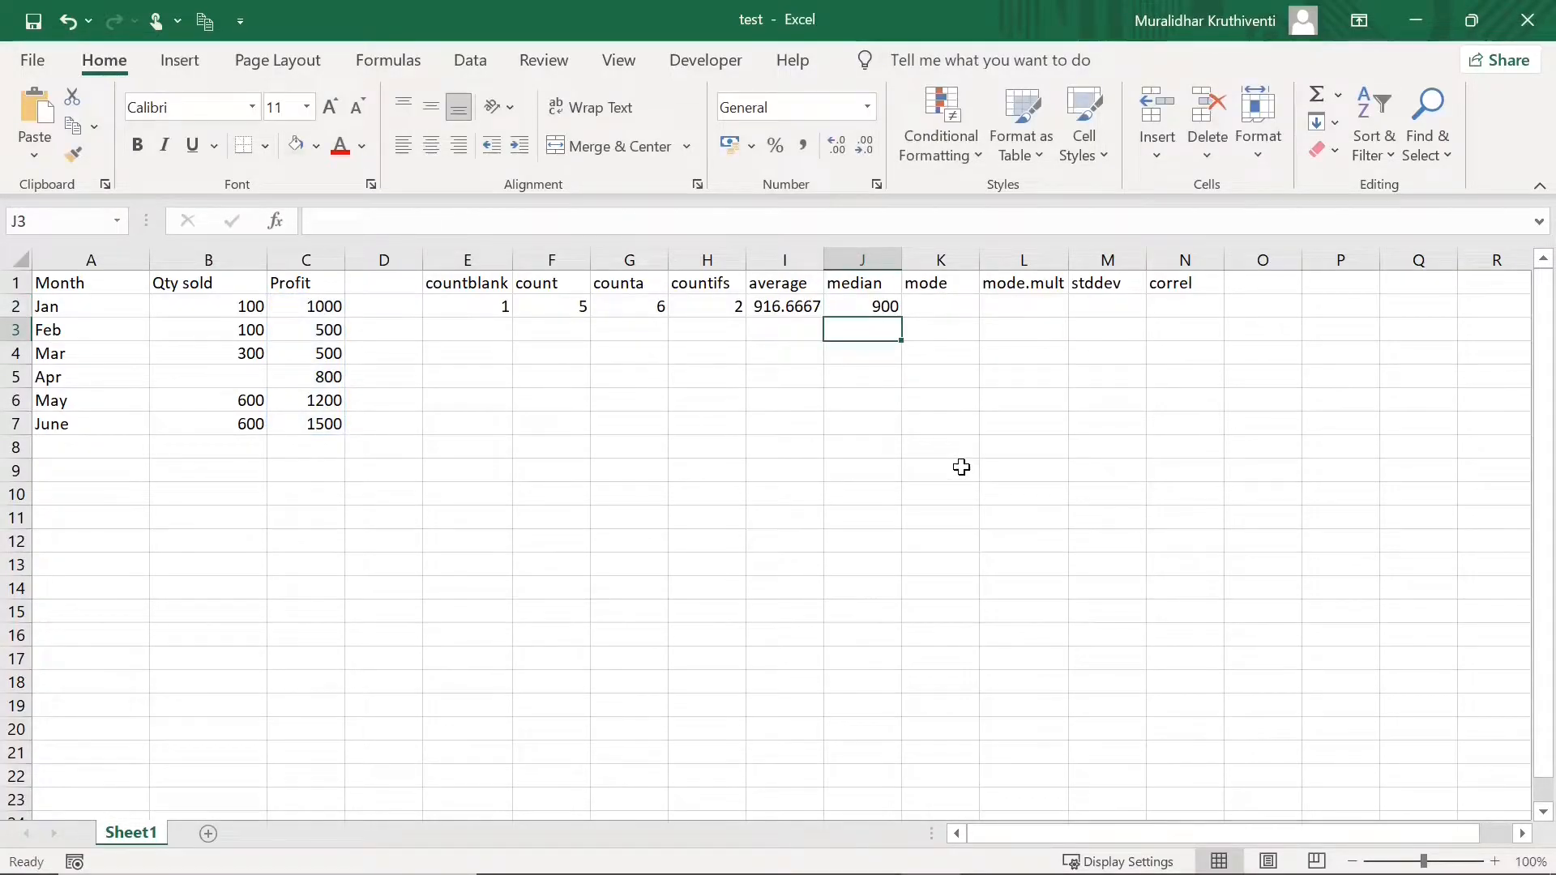
pyautogui.click(883, 308)
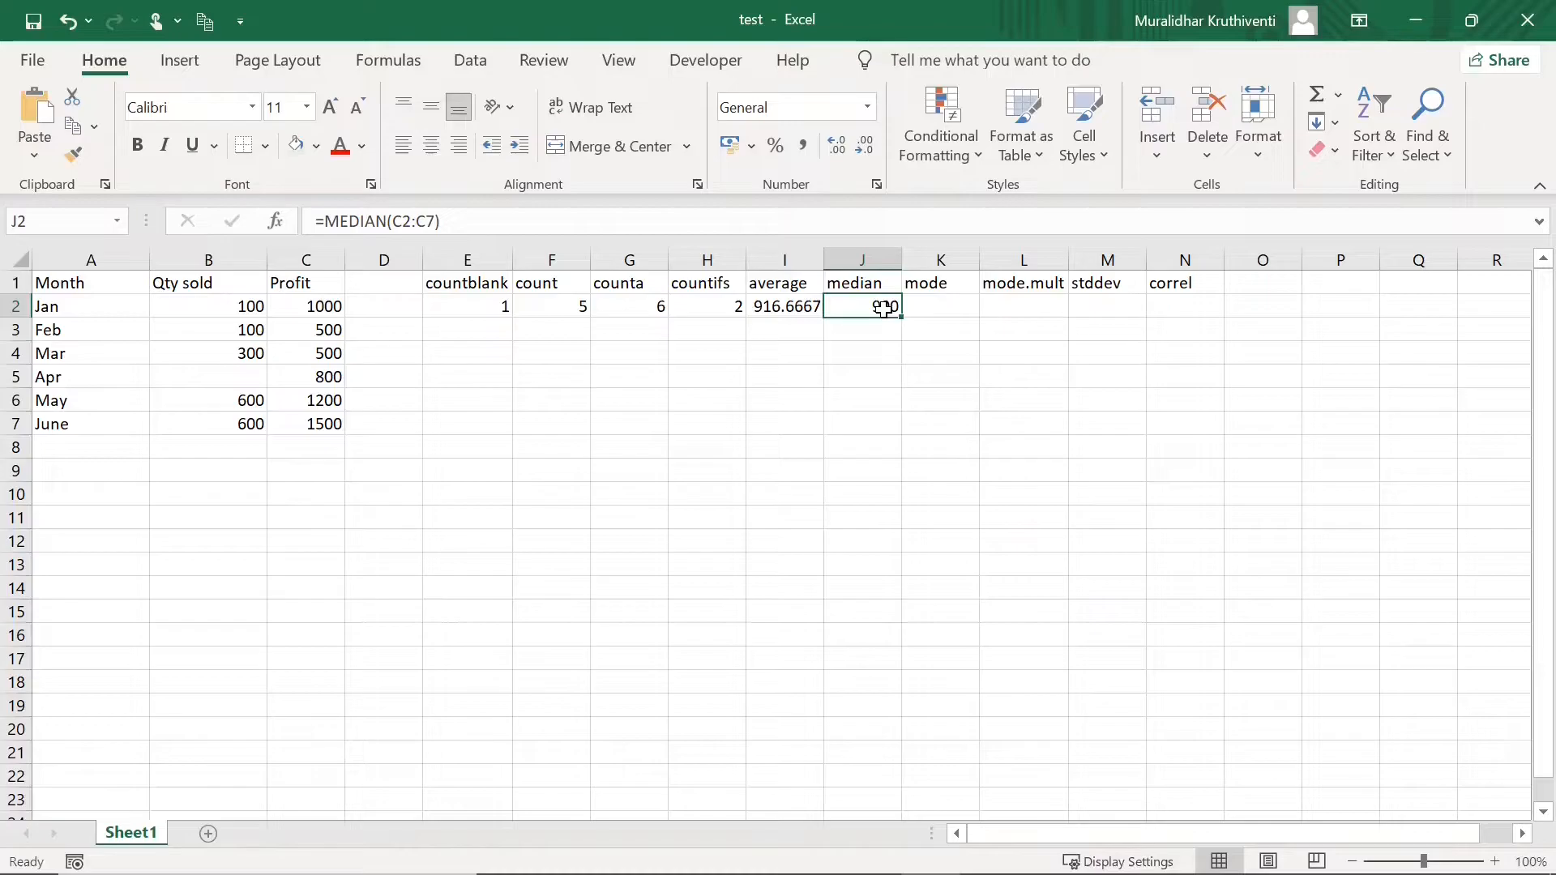
pyautogui.click(945, 308)
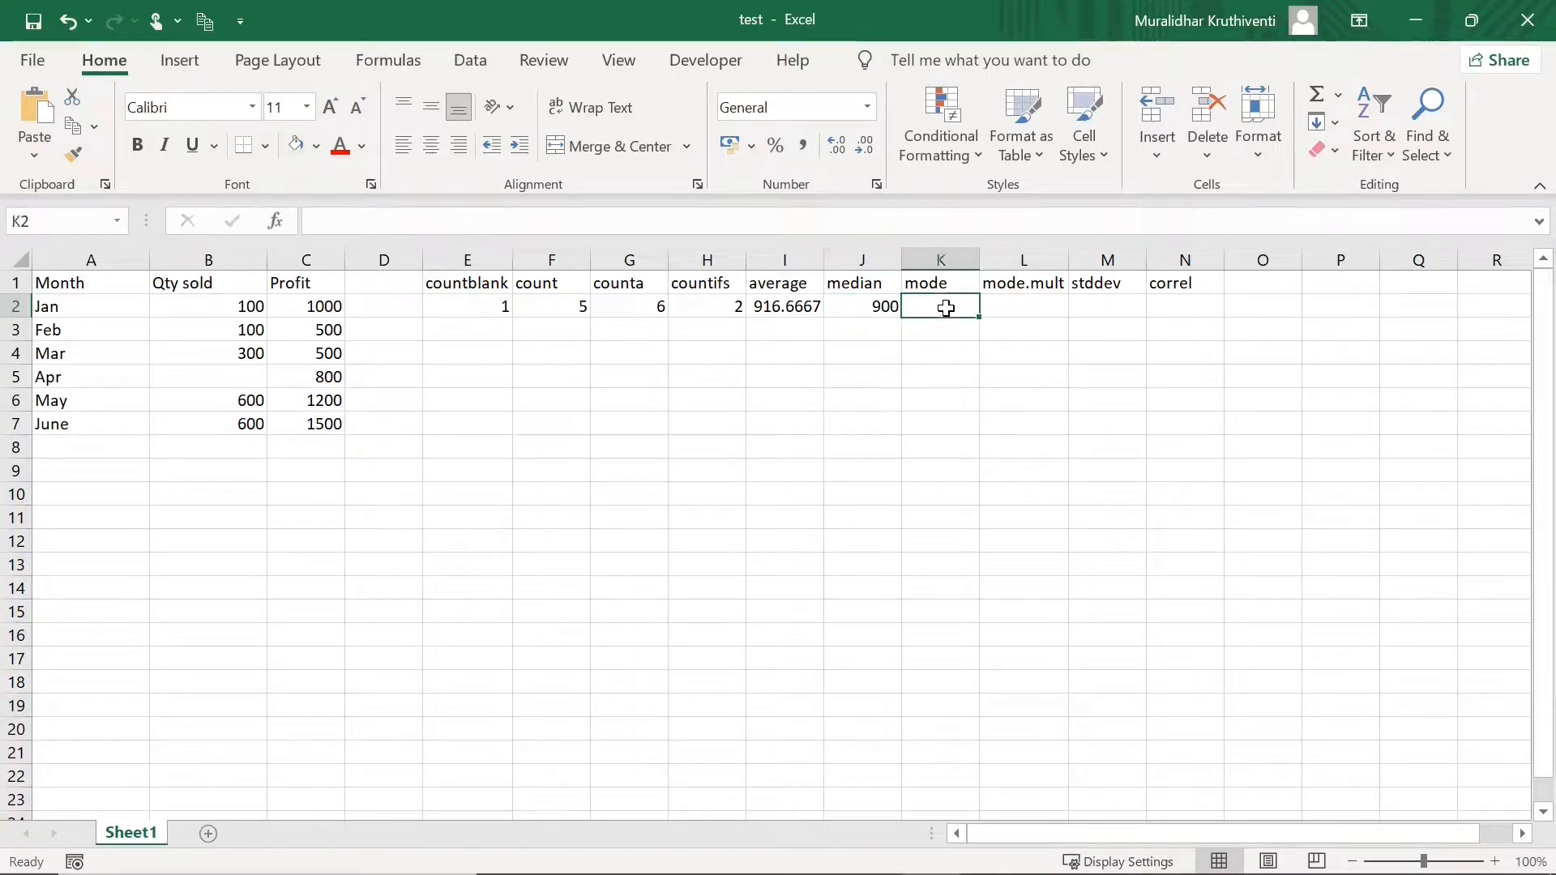
pyautogui.write('=mode(')
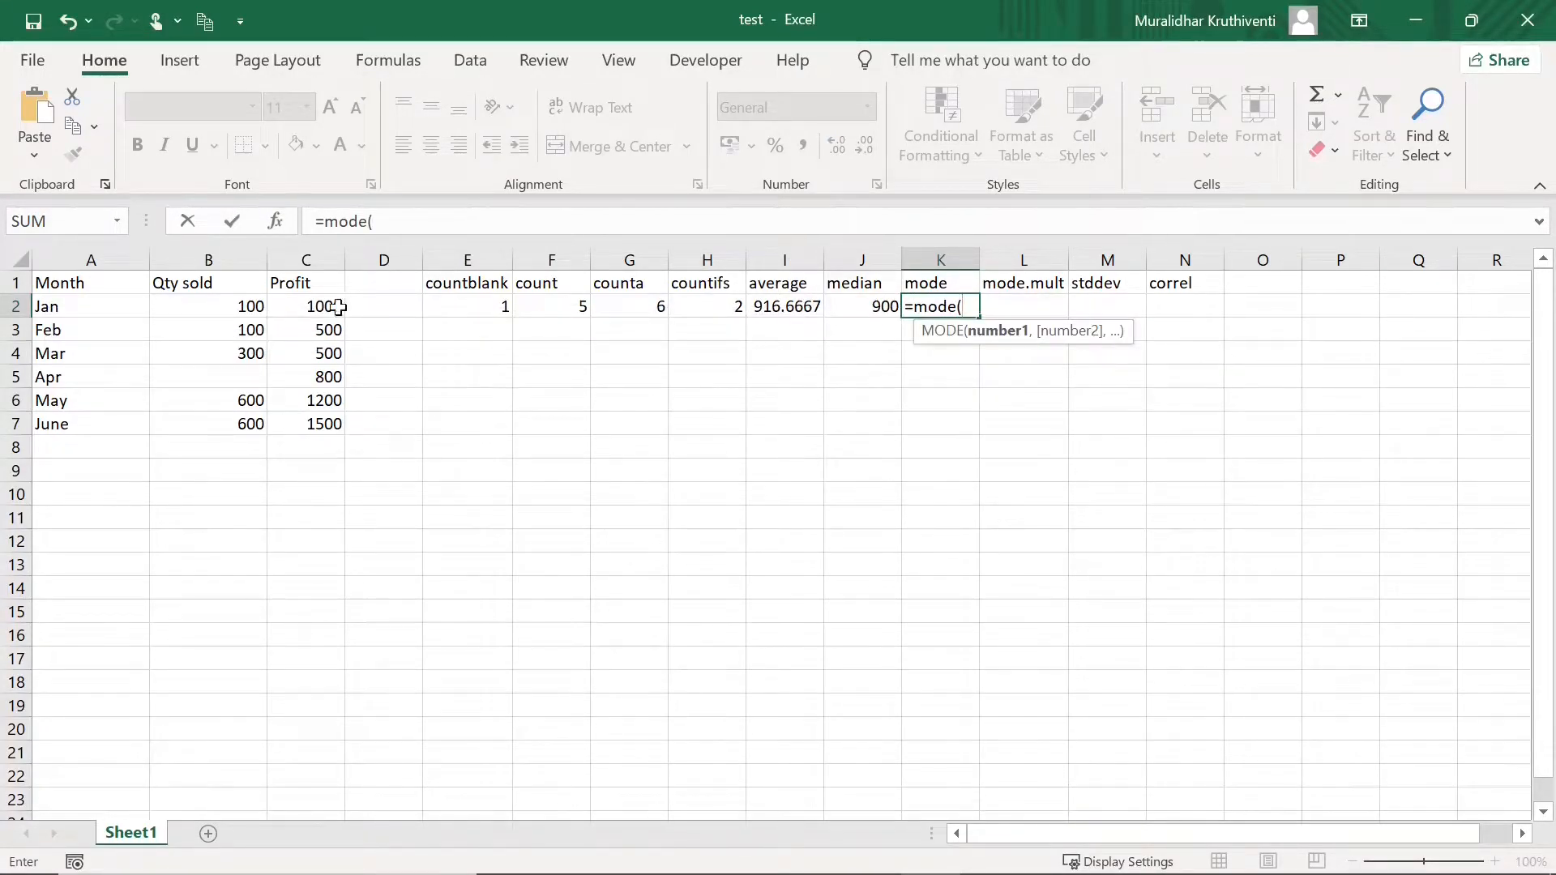
pyautogui.moveTo(235, 306); pyautogui.dragTo(253, 420)
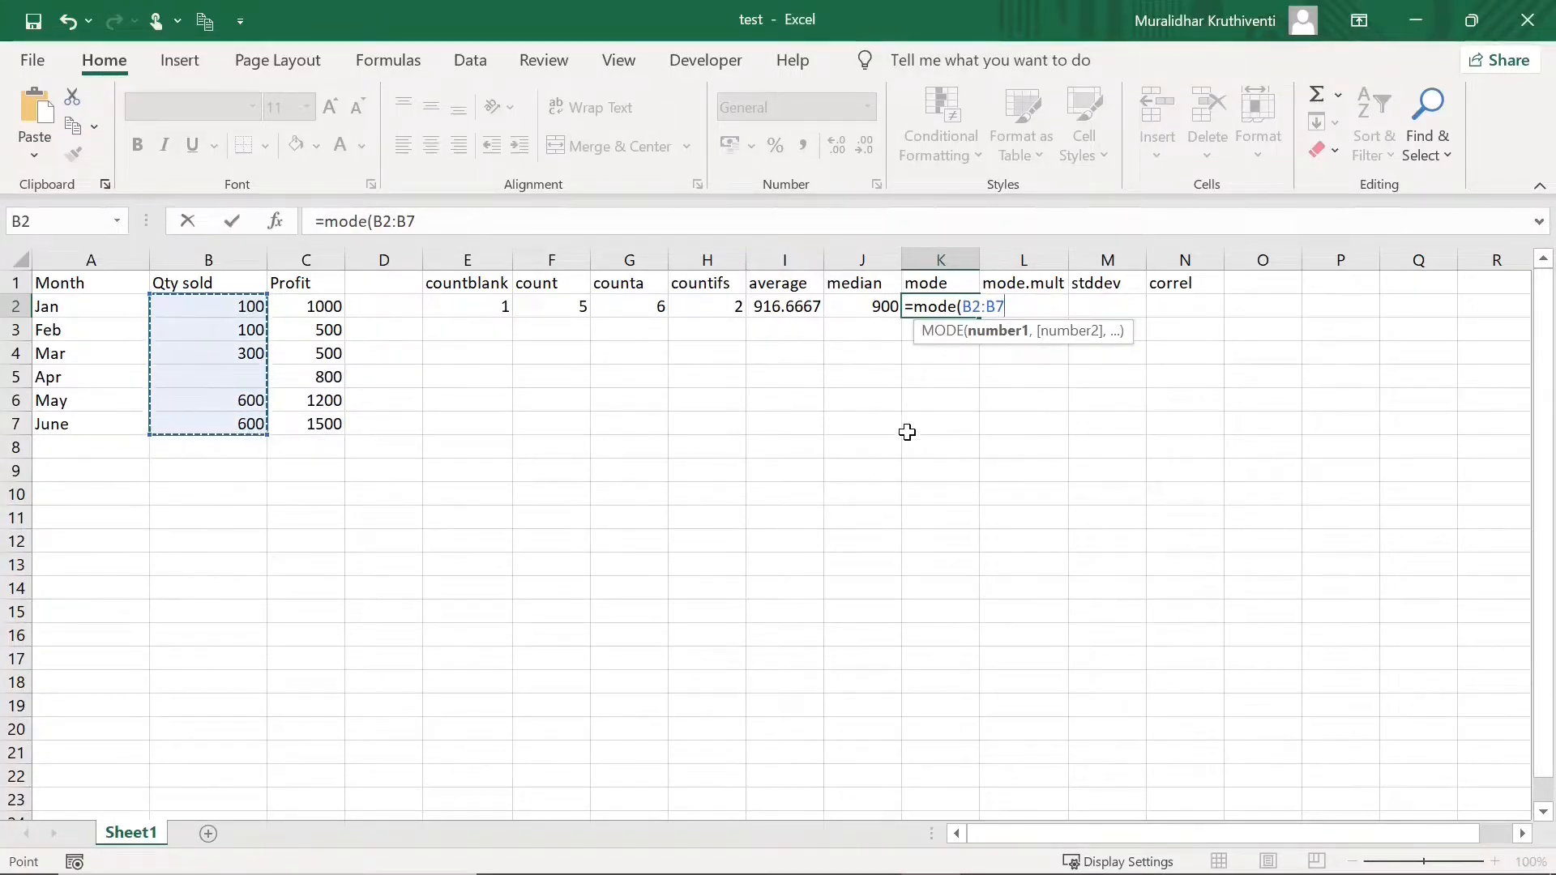
pyautogui.write(')')
pyautogui.press('Return')
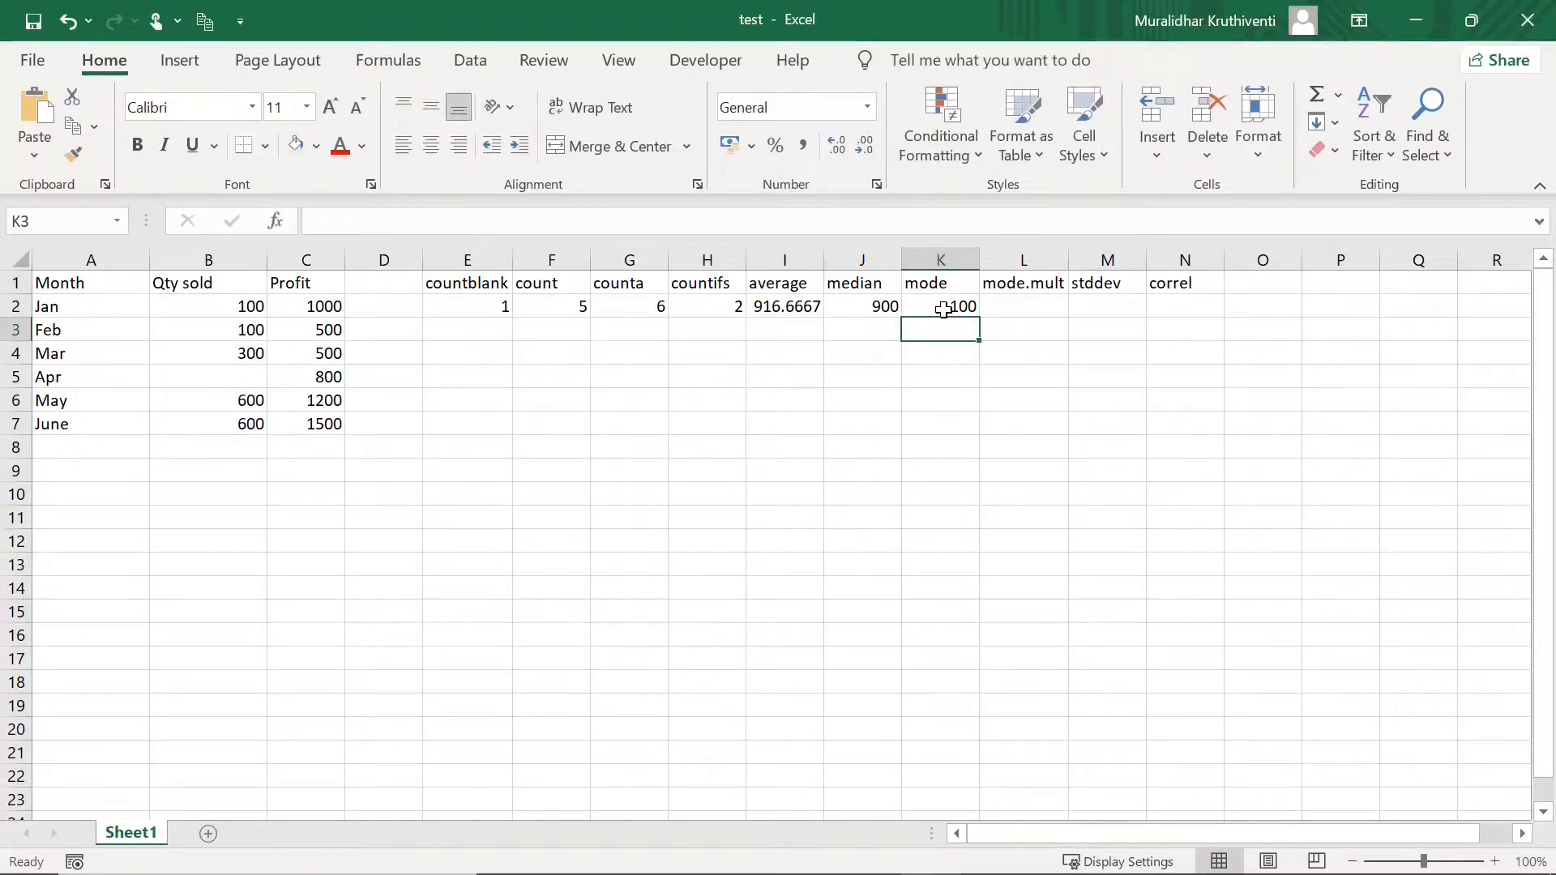
pyautogui.click(998, 355)
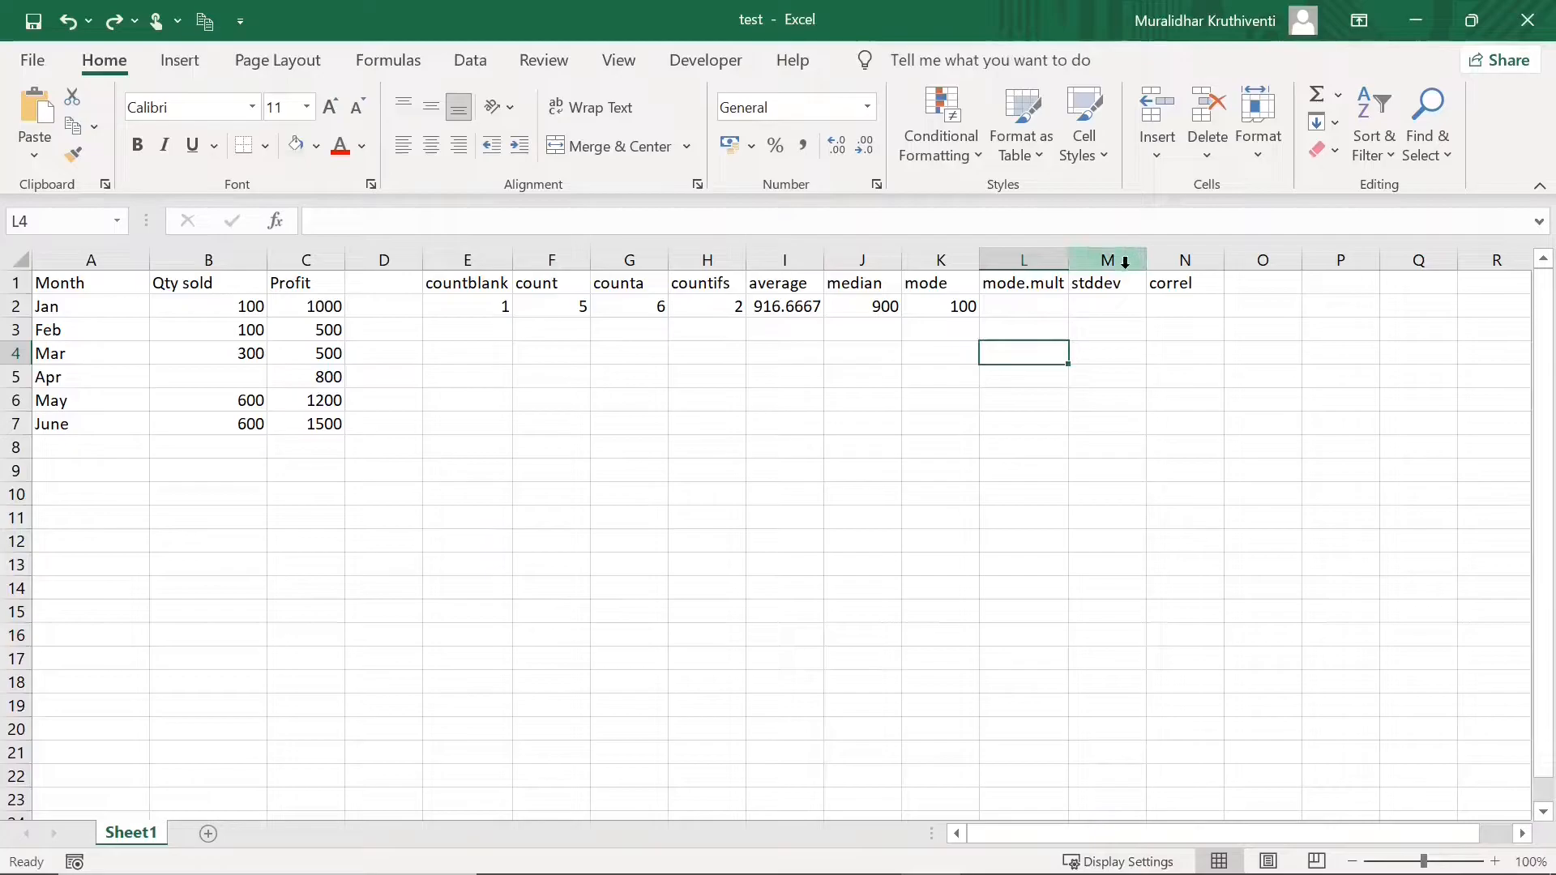
pyautogui.click(250, 308)
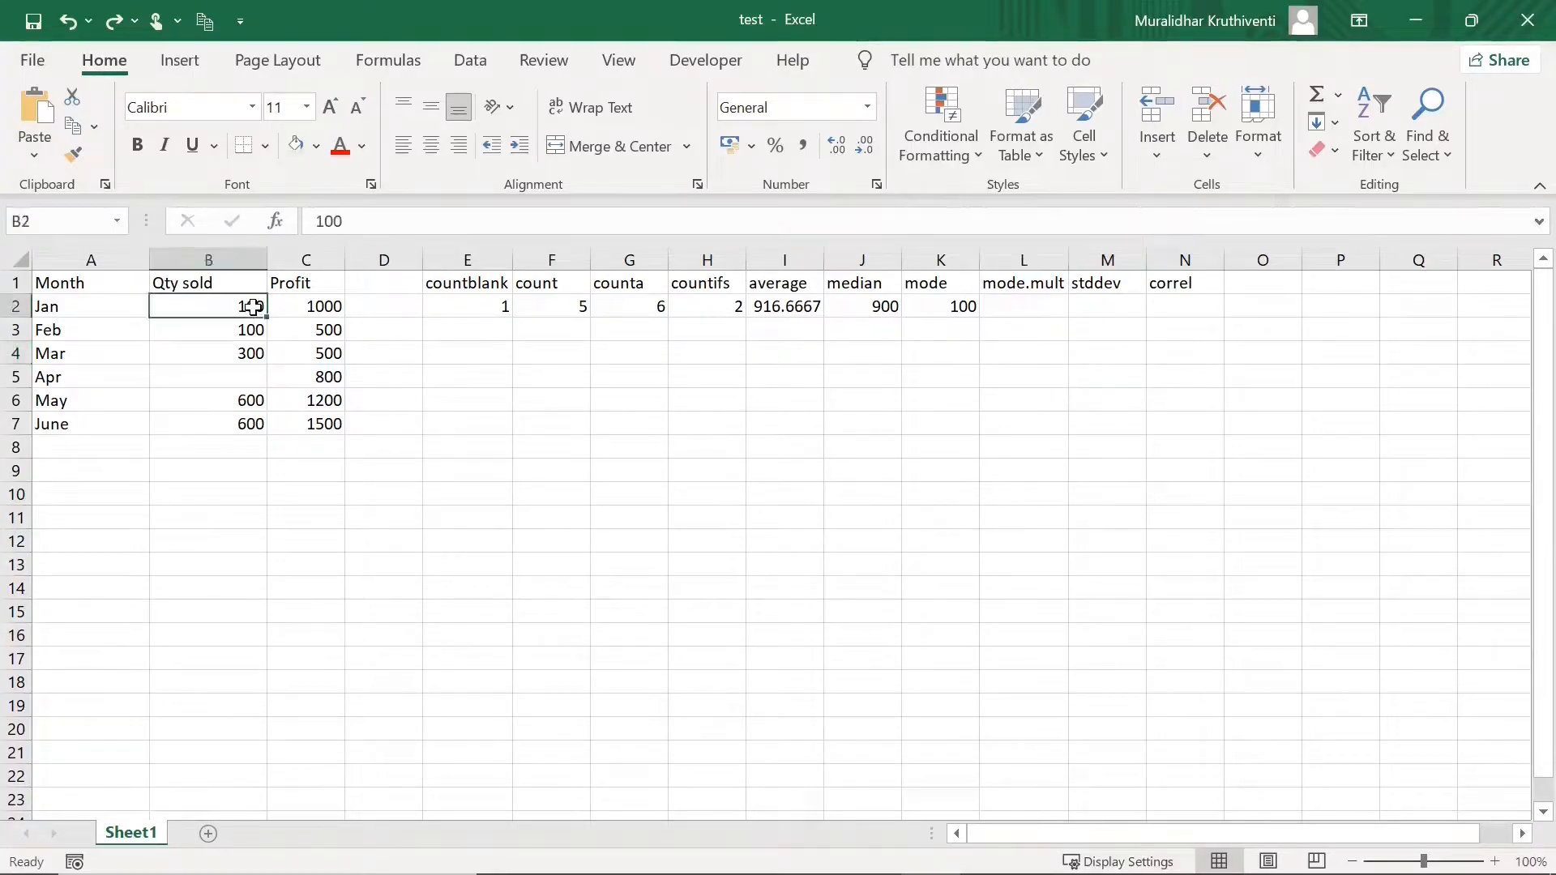
pyautogui.click(250, 329)
pyautogui.click(248, 400)
pyautogui.click(251, 423)
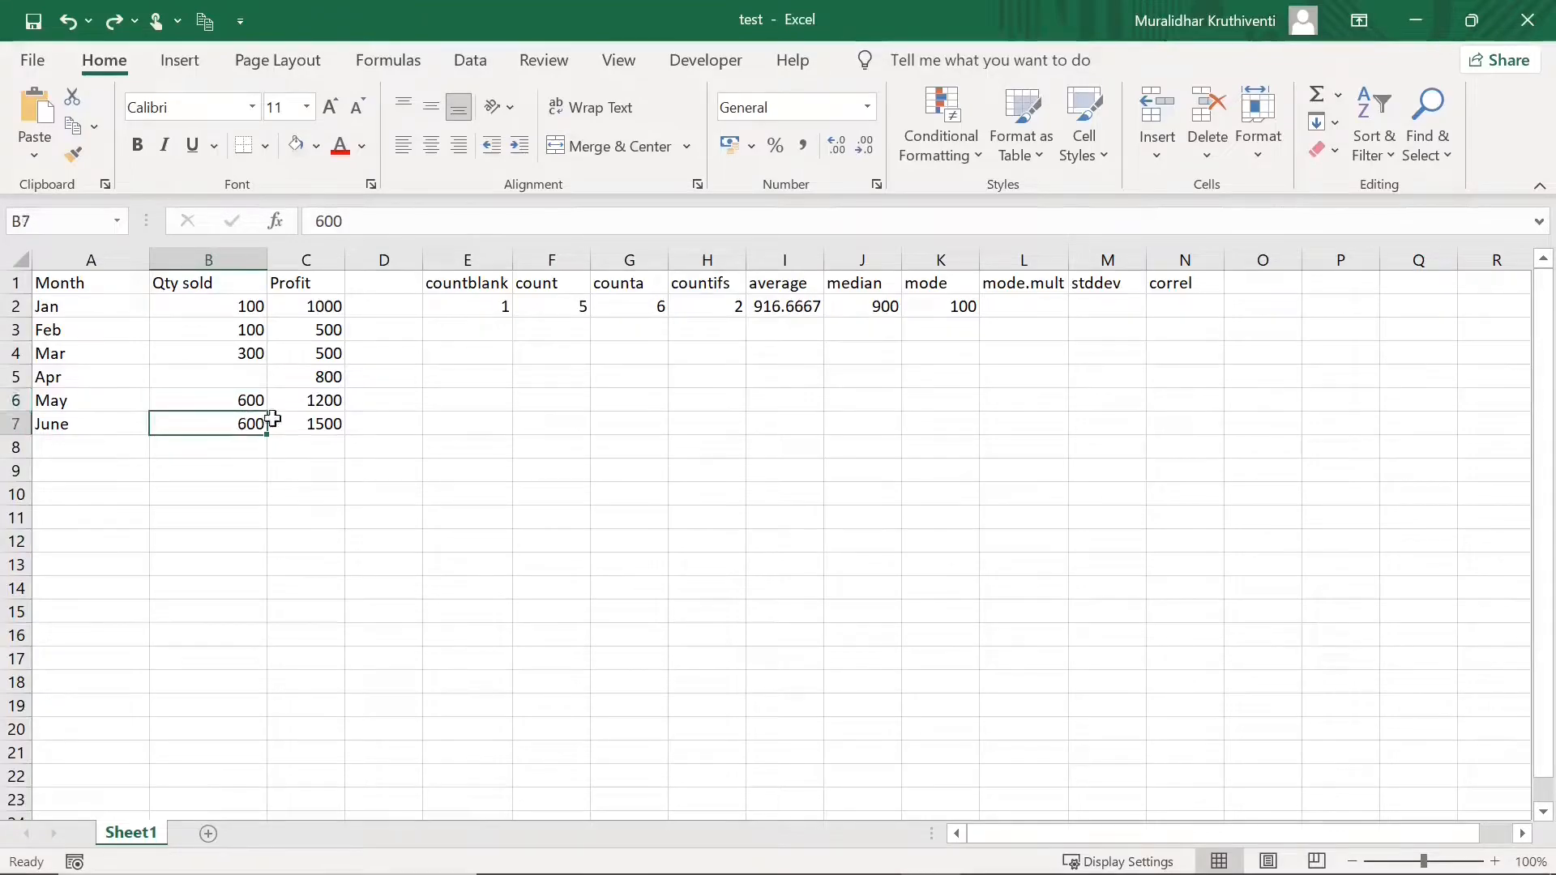
pyautogui.click(1044, 302)
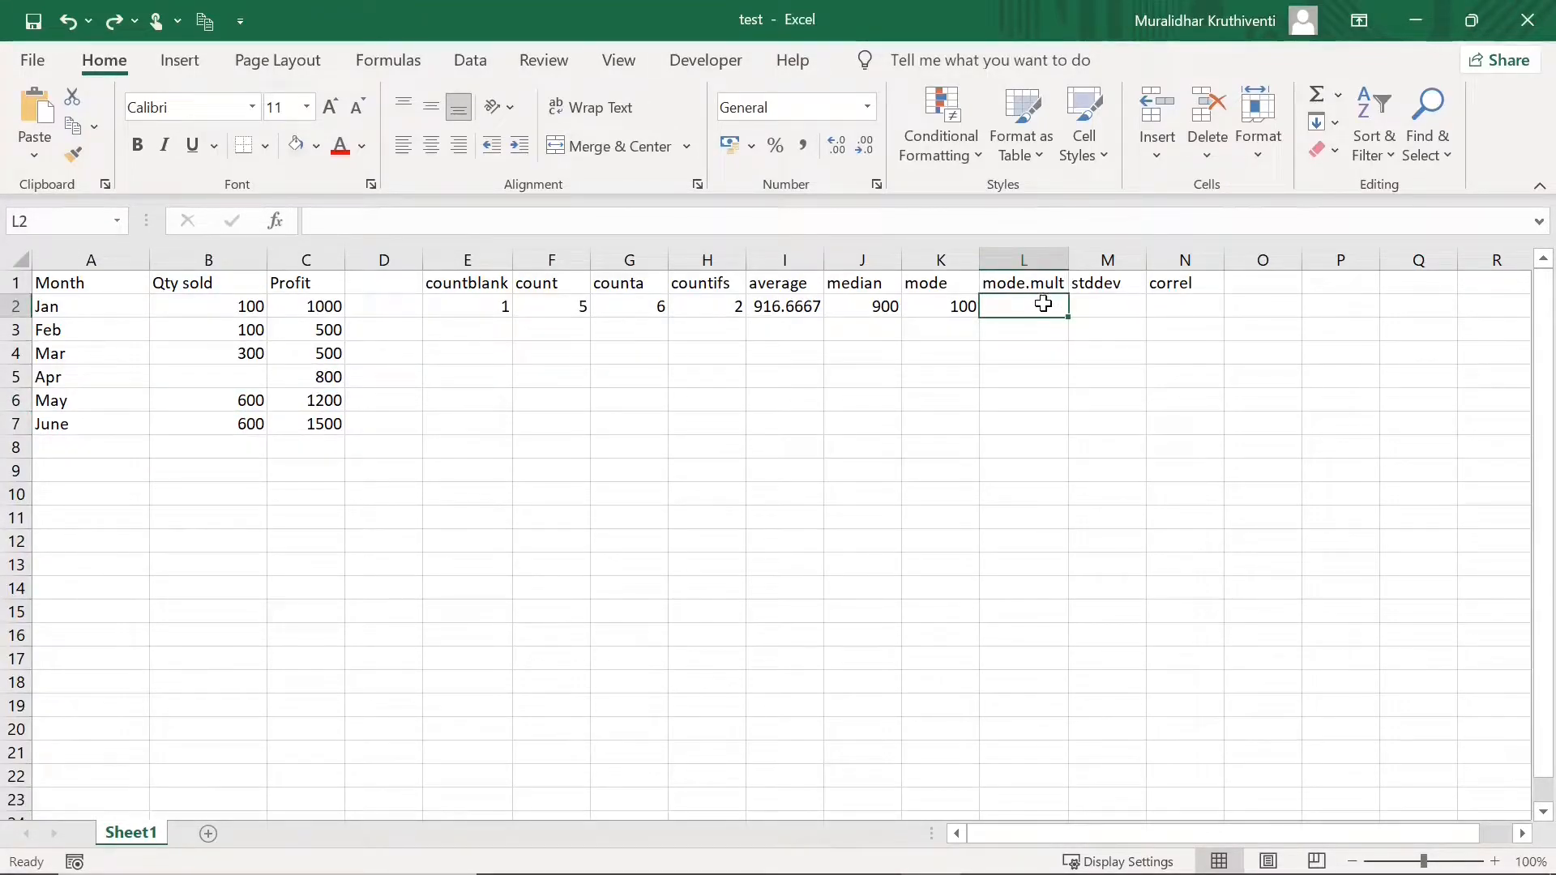
# - Enter =MODE.MULT(B2:B7) as an array formula across L2:L3, returning 100 and 600
pyautogui.moveTo(1043, 304); pyautogui.dragTo(1047, 323)
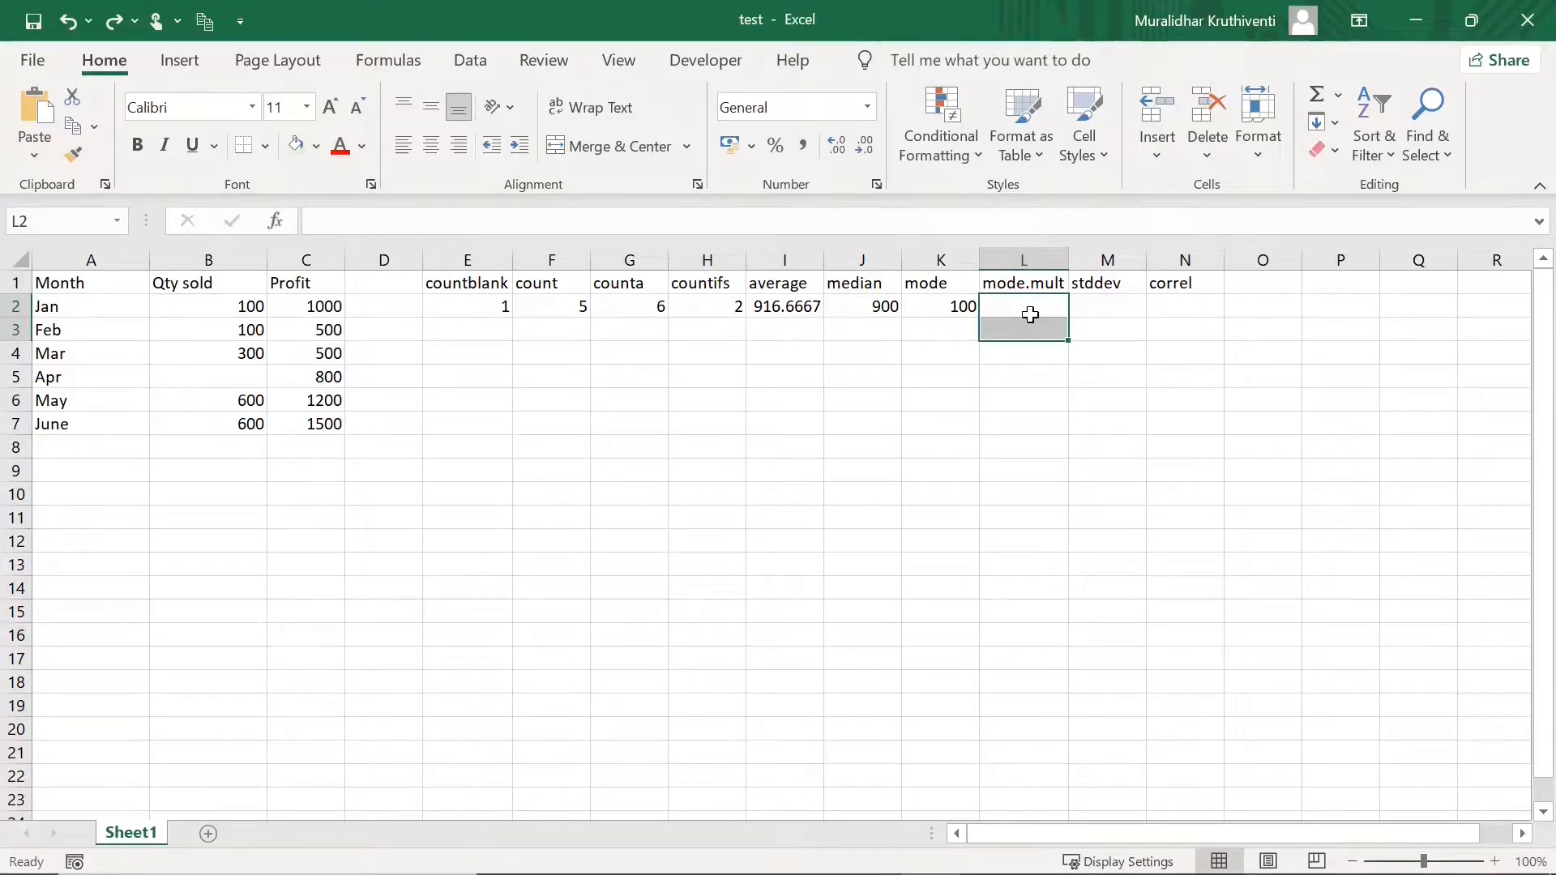
pyautogui.write('=')
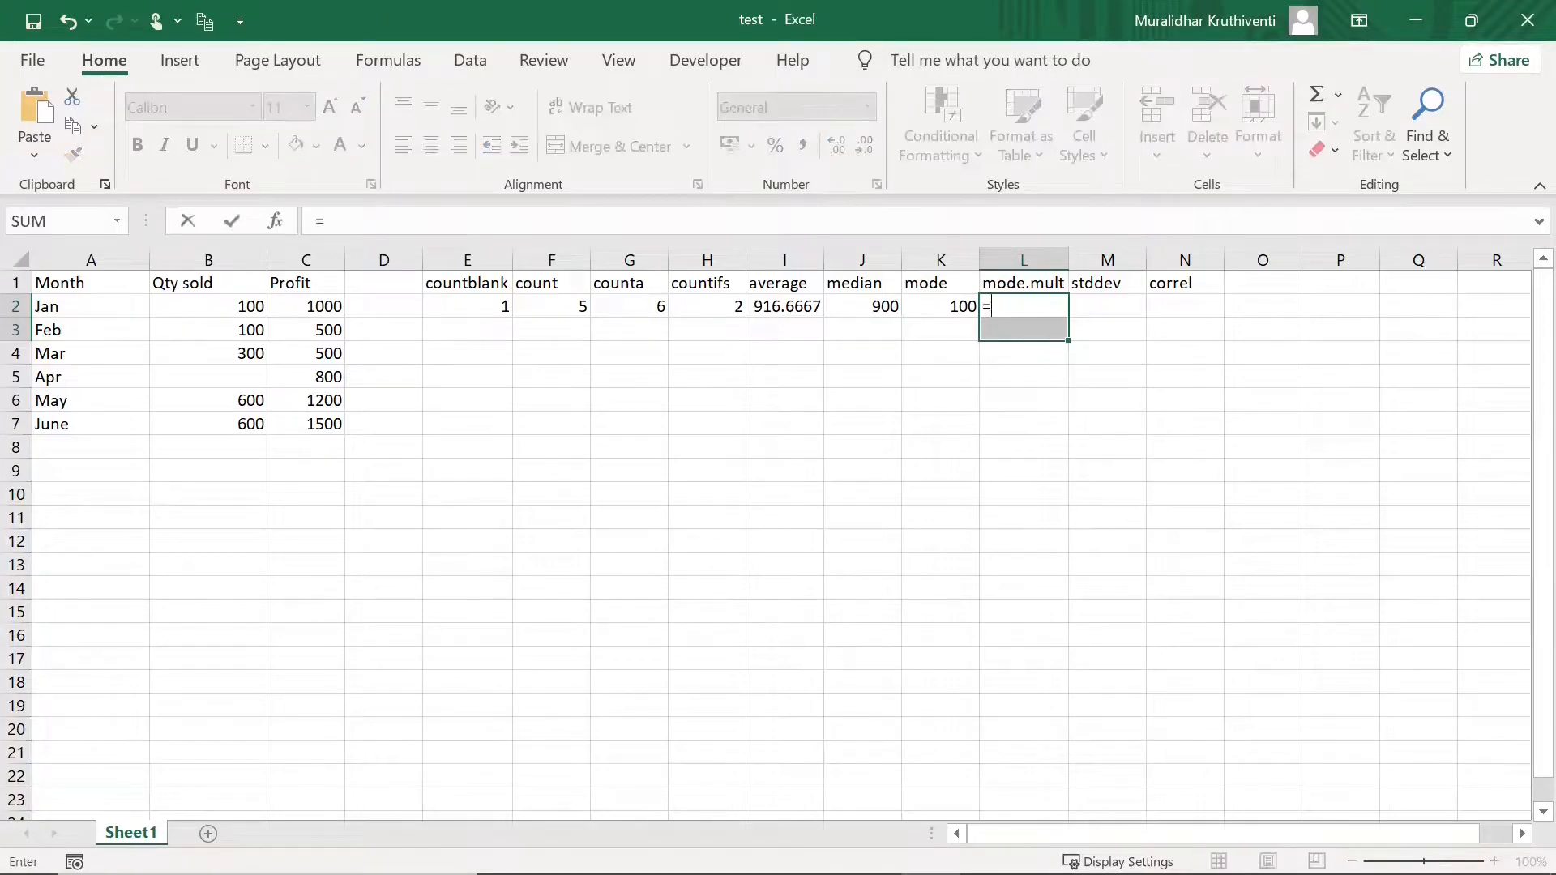
pyautogui.write('m')
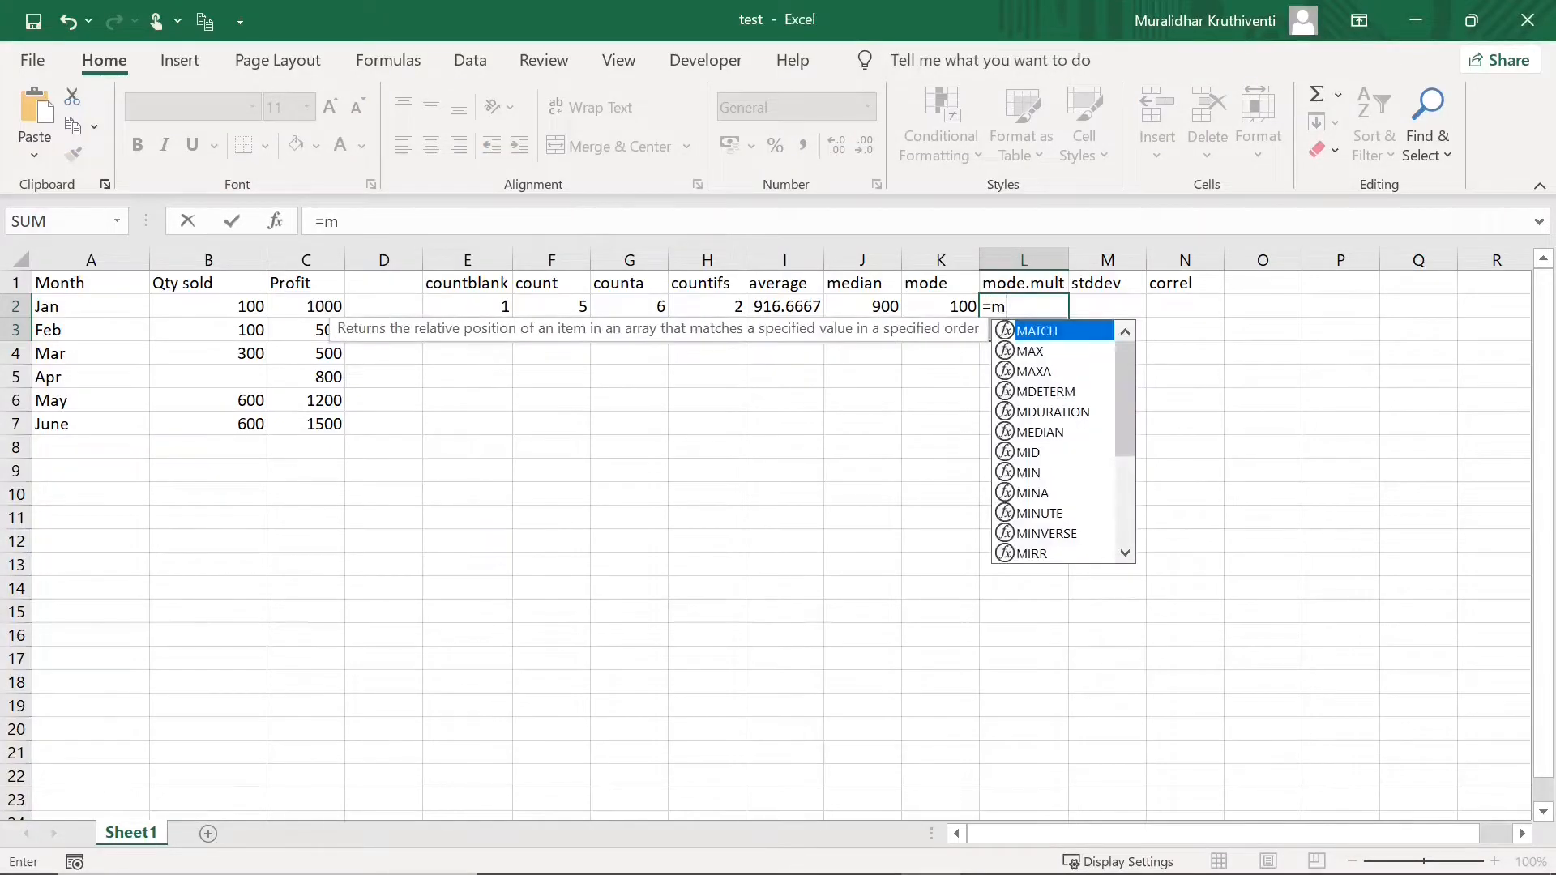
pyautogui.write('ode')
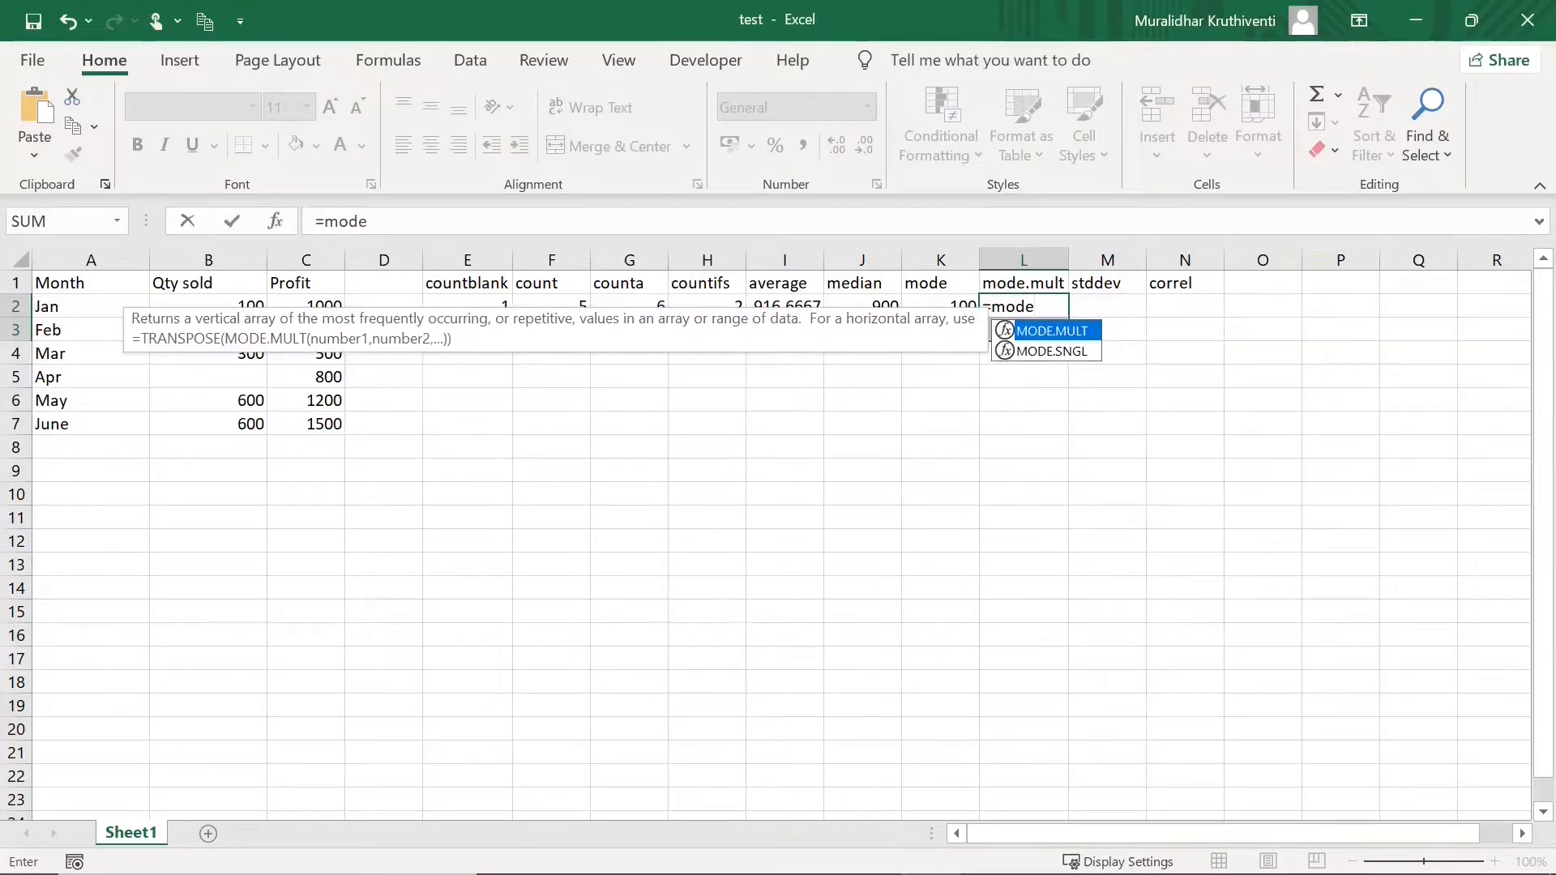
pyautogui.write('.mult(')
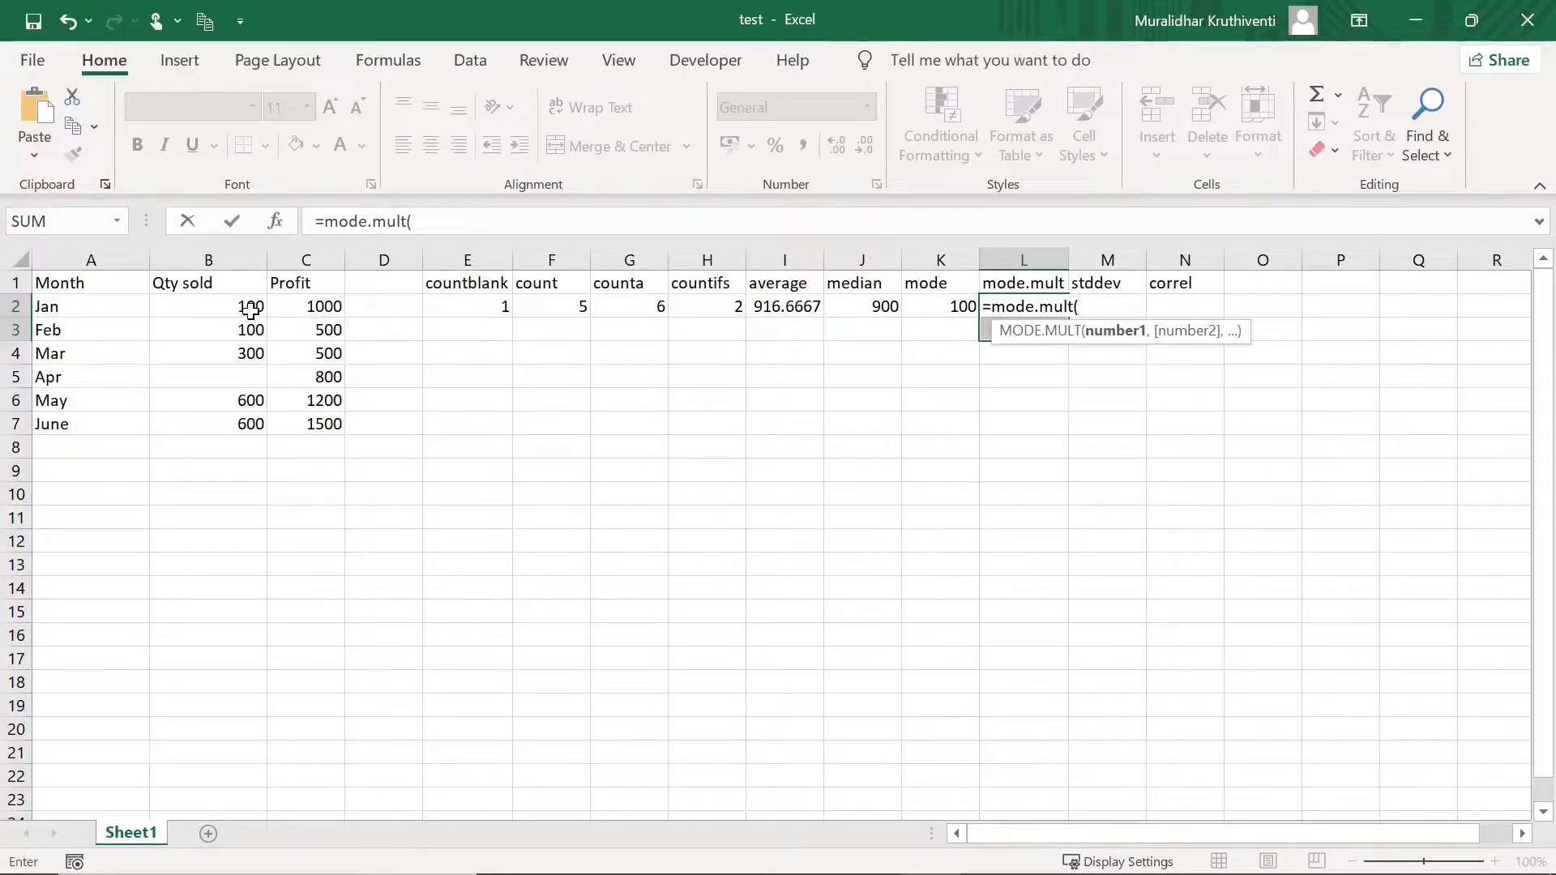
pyautogui.moveTo(246, 306); pyautogui.dragTo(257, 421)
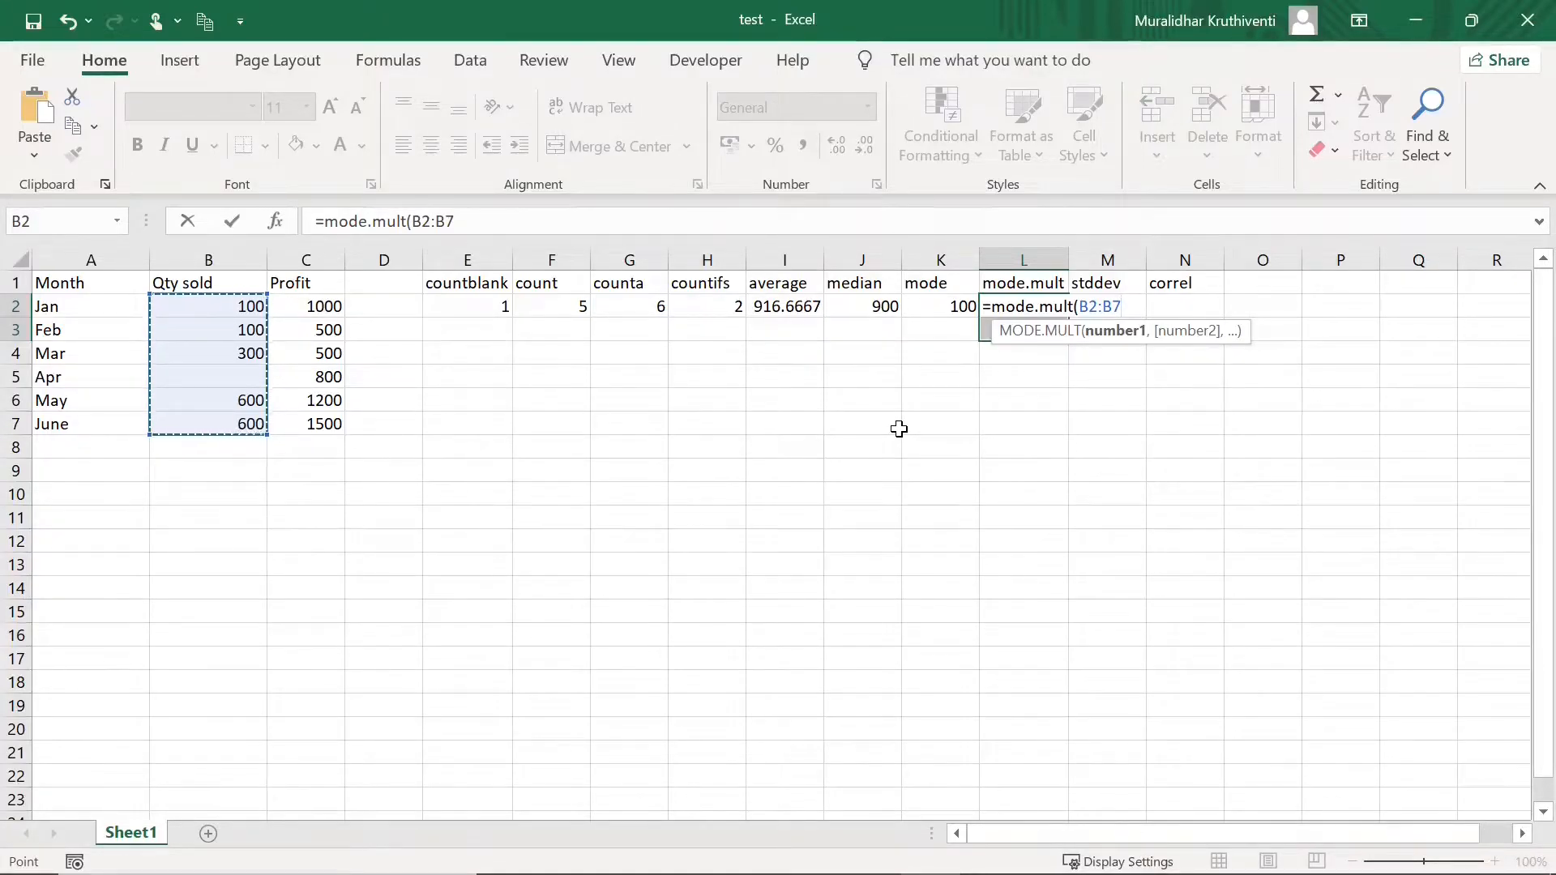
pyautogui.write(')')
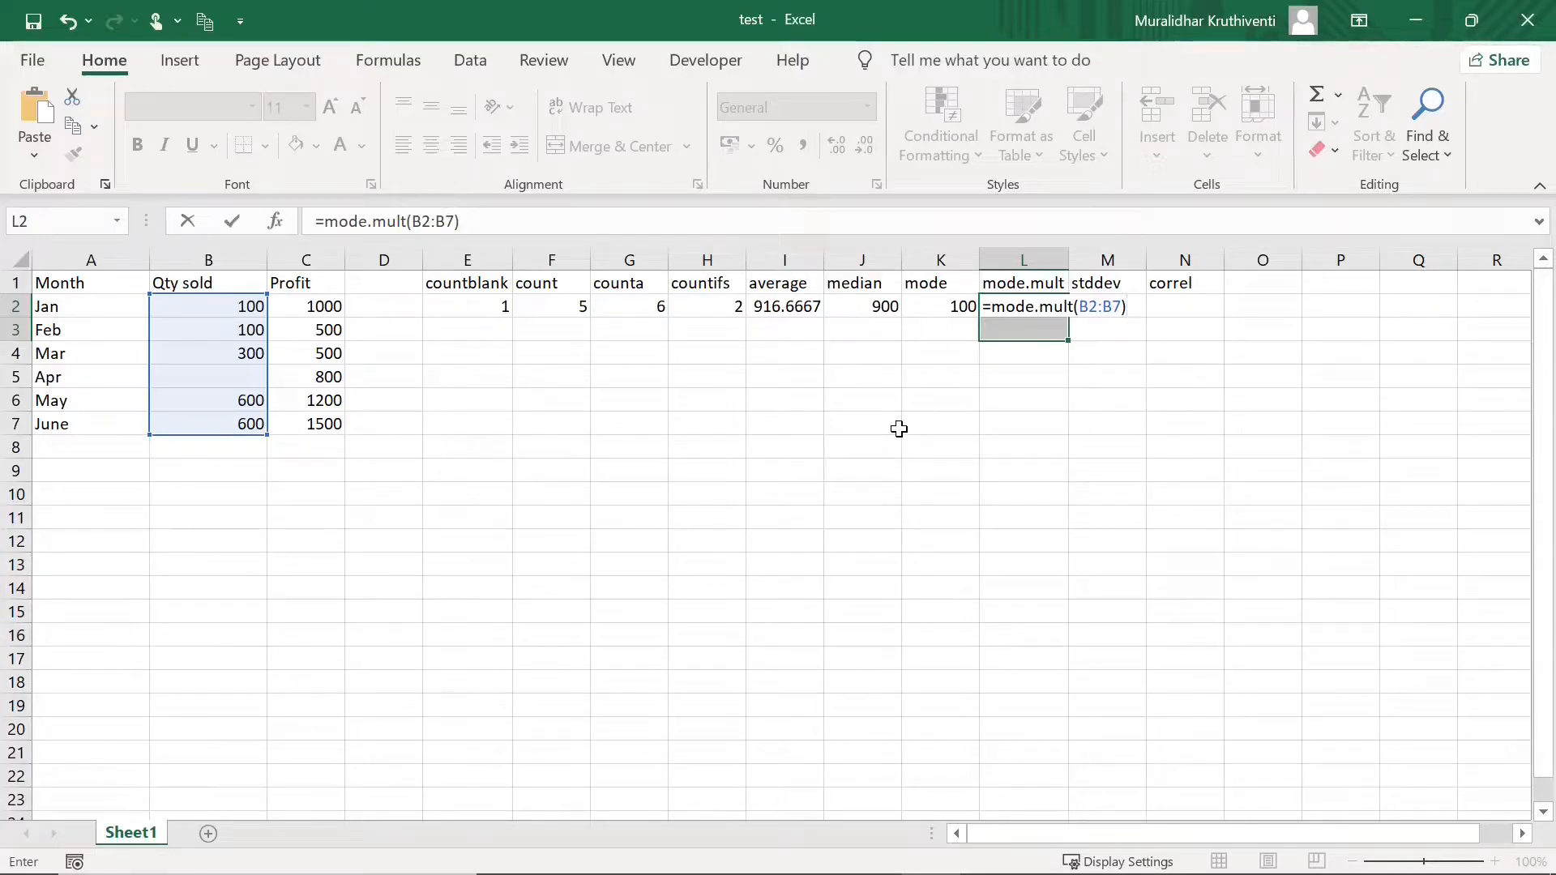
pyautogui.hotkey('ctrl', 'shift', 'Return')
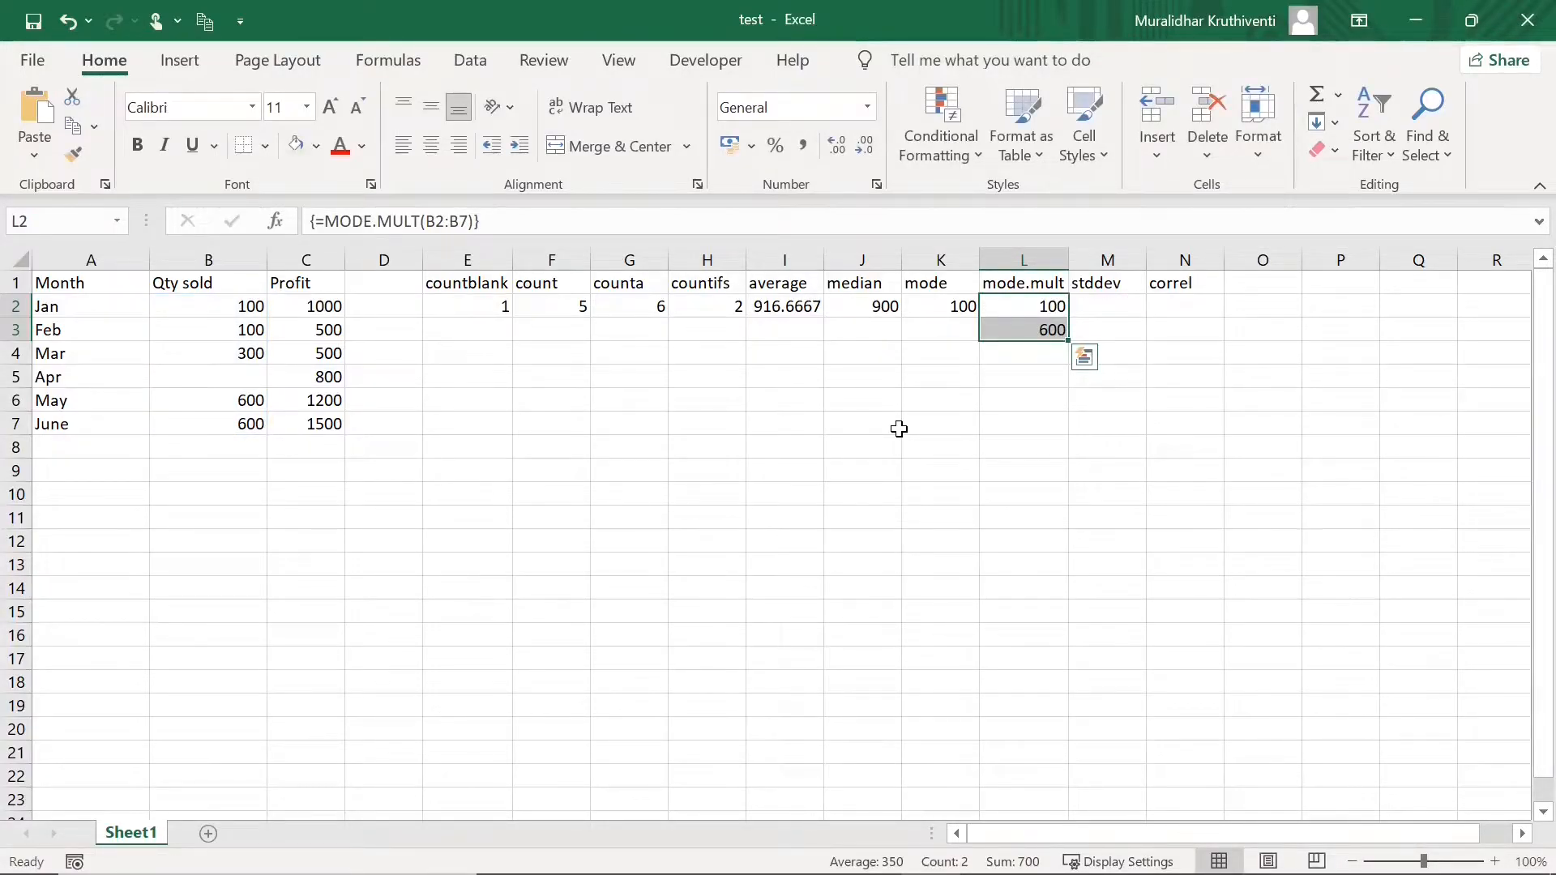
# - Check both mode results, 100 and 600, and bring the stddev column into view
pyautogui.click(1043, 306)
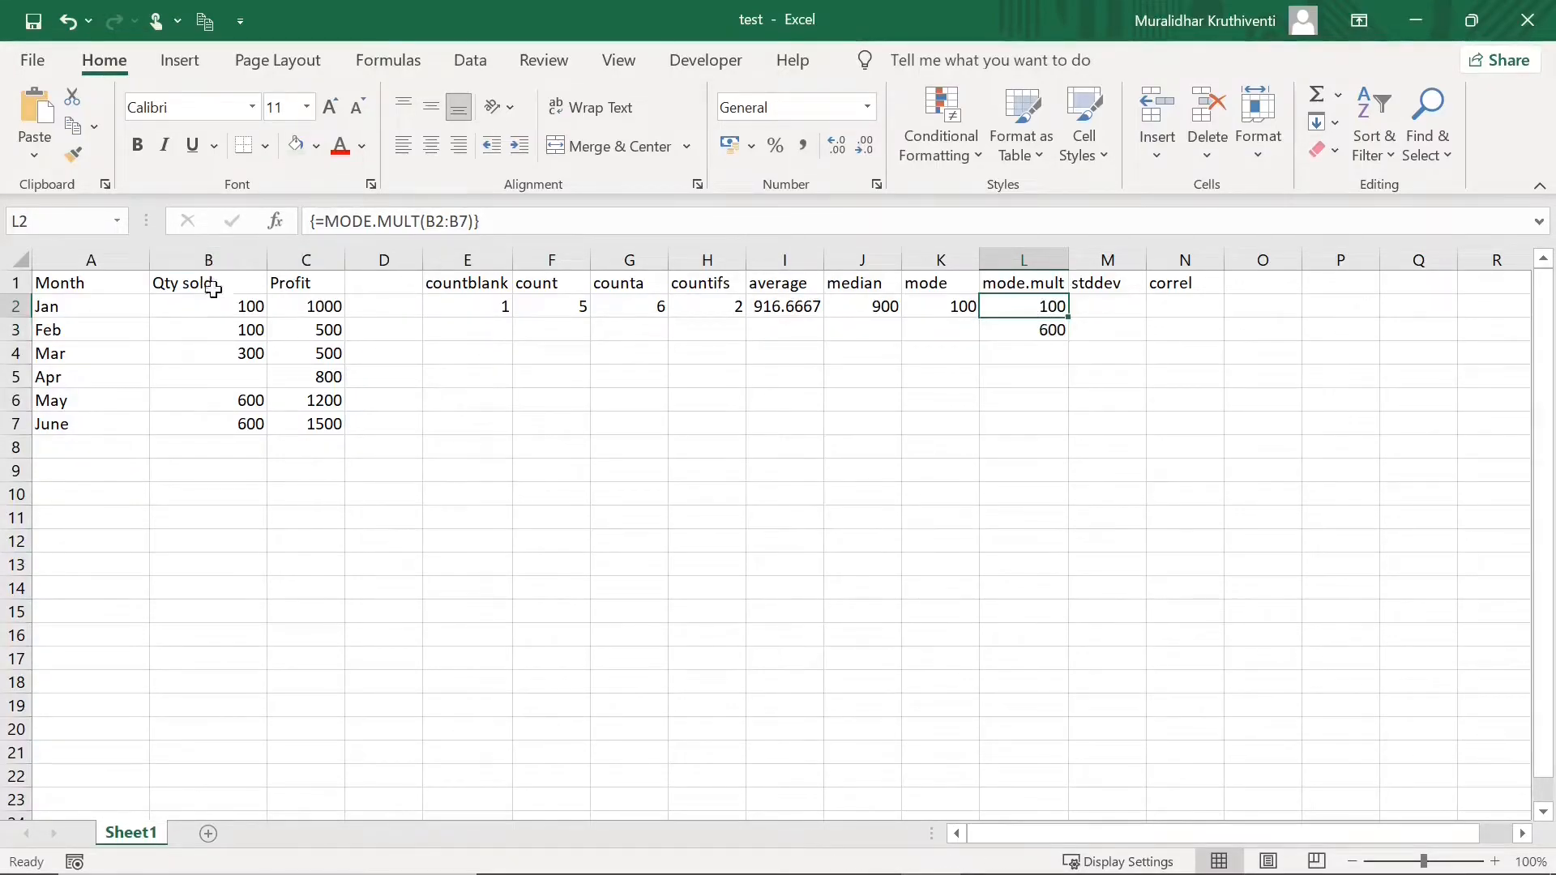
pyautogui.click(1046, 332)
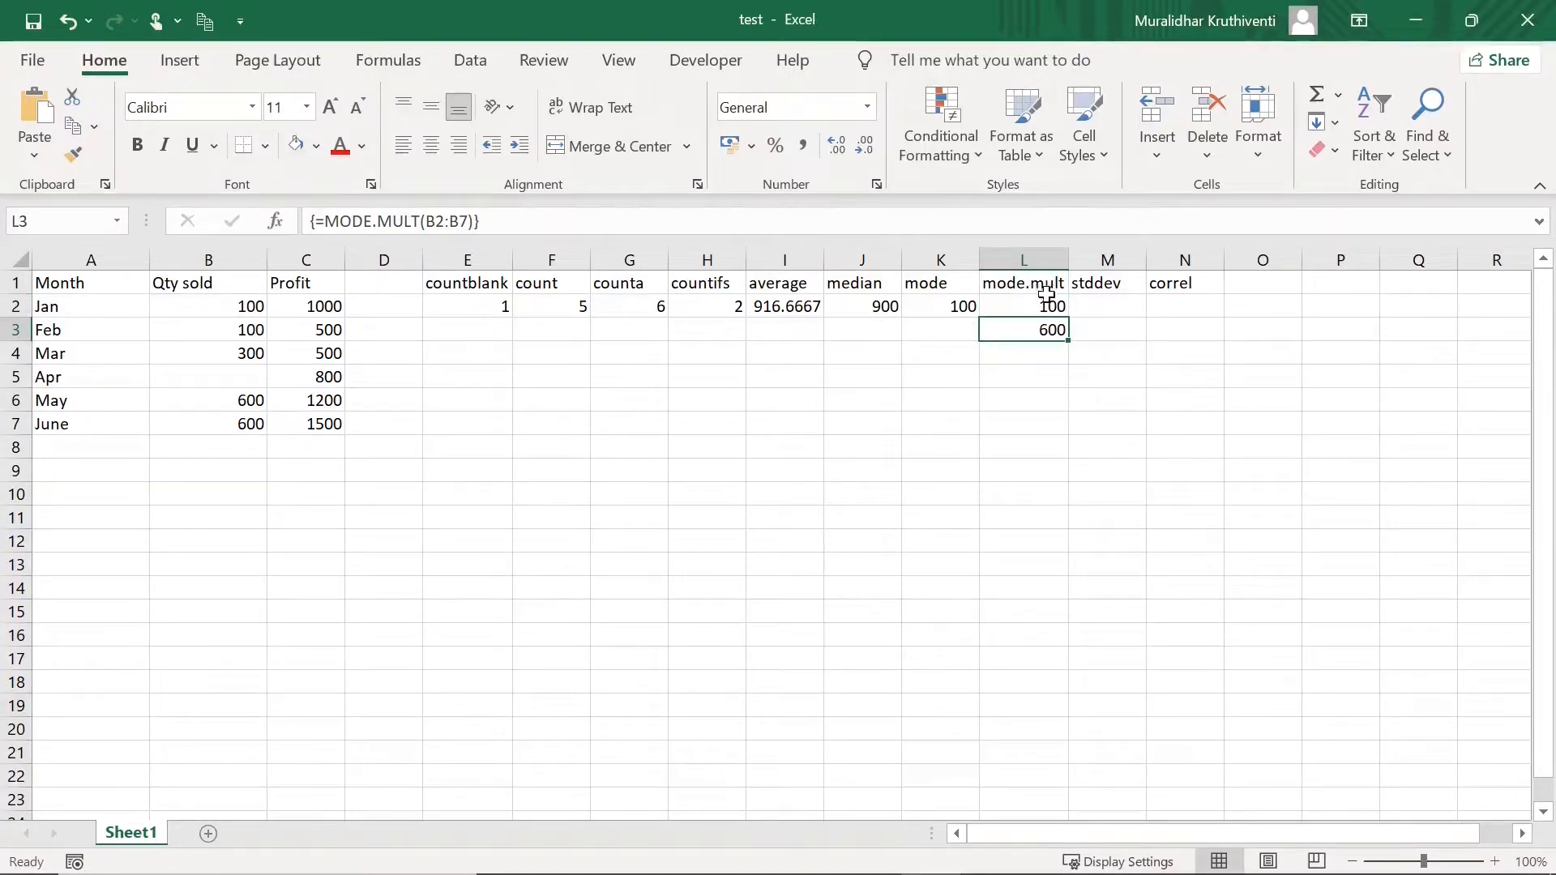
pyautogui.hscroll(3, 576, 331)
pyautogui.hscroll(1, 576, 331)
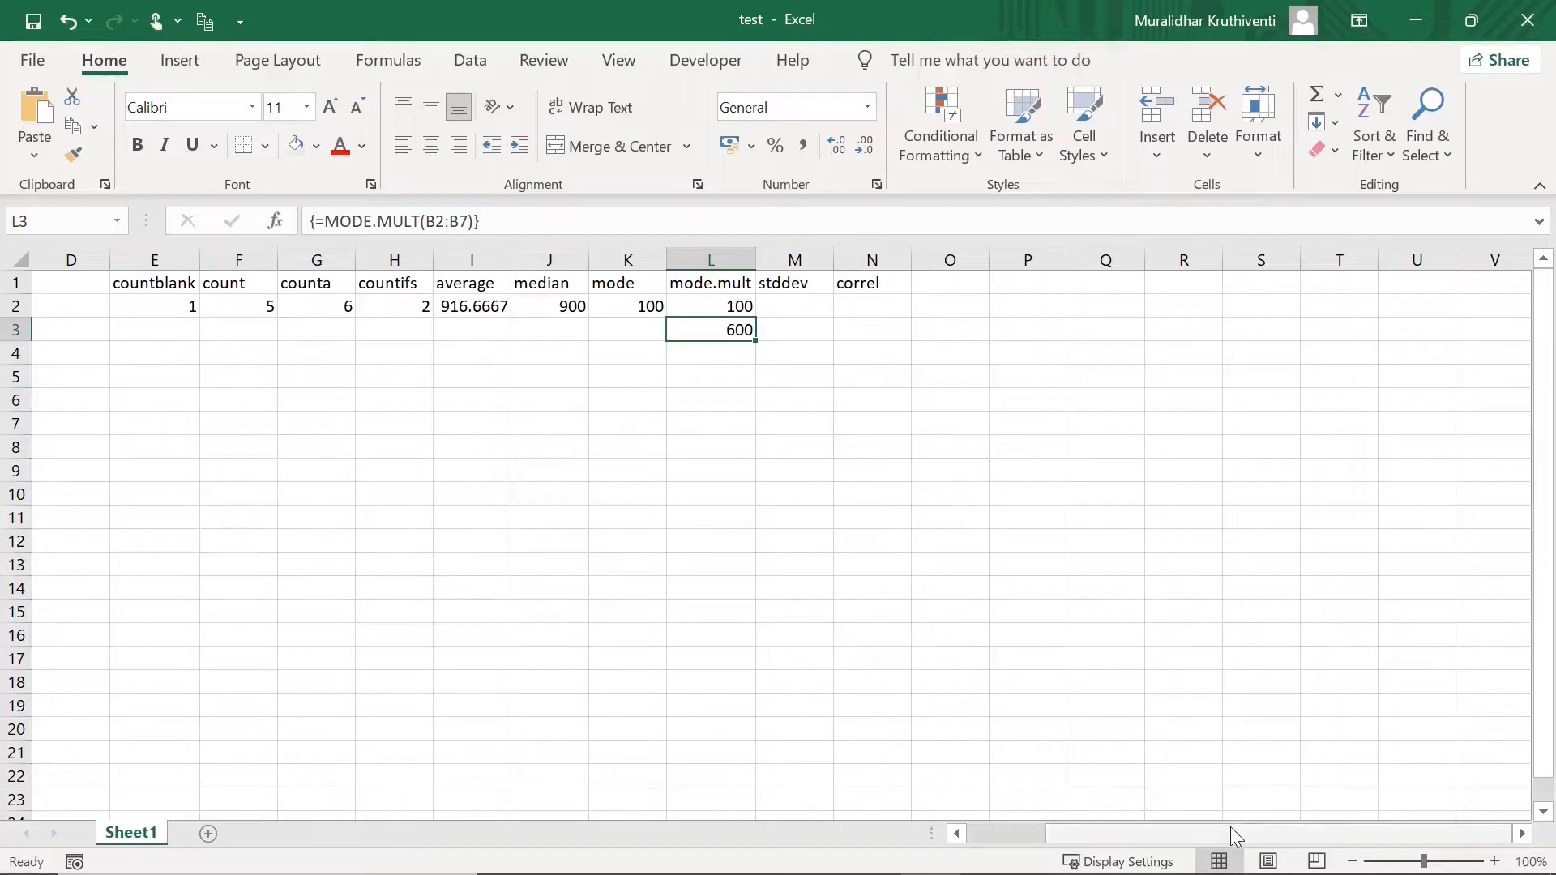
pyautogui.moveTo(1230, 827); pyautogui.dragTo(1105, 827)
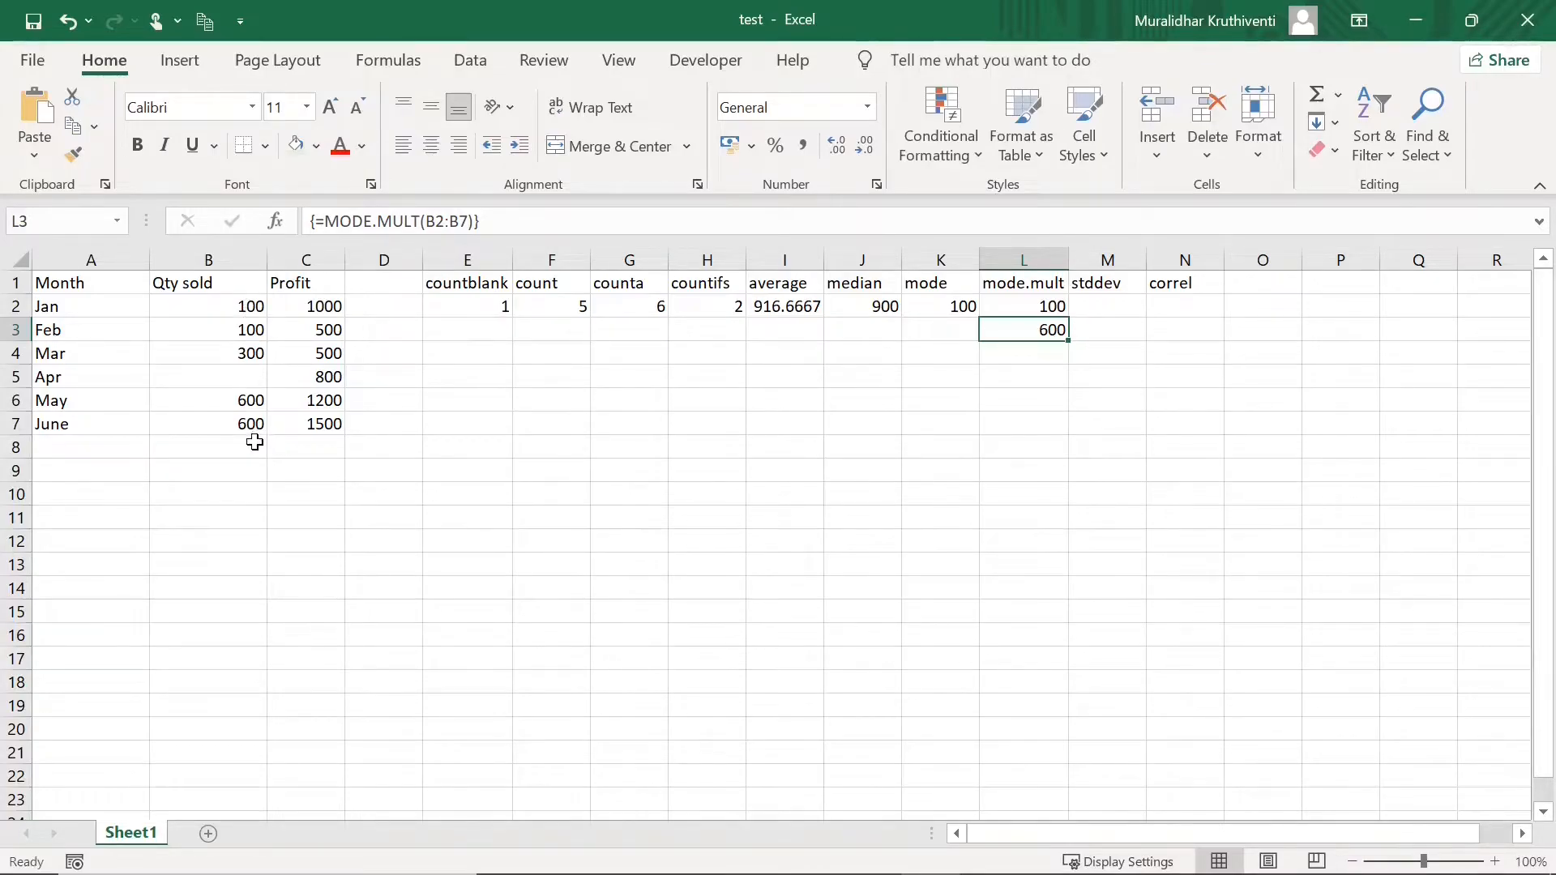
pyautogui.click(1047, 304)
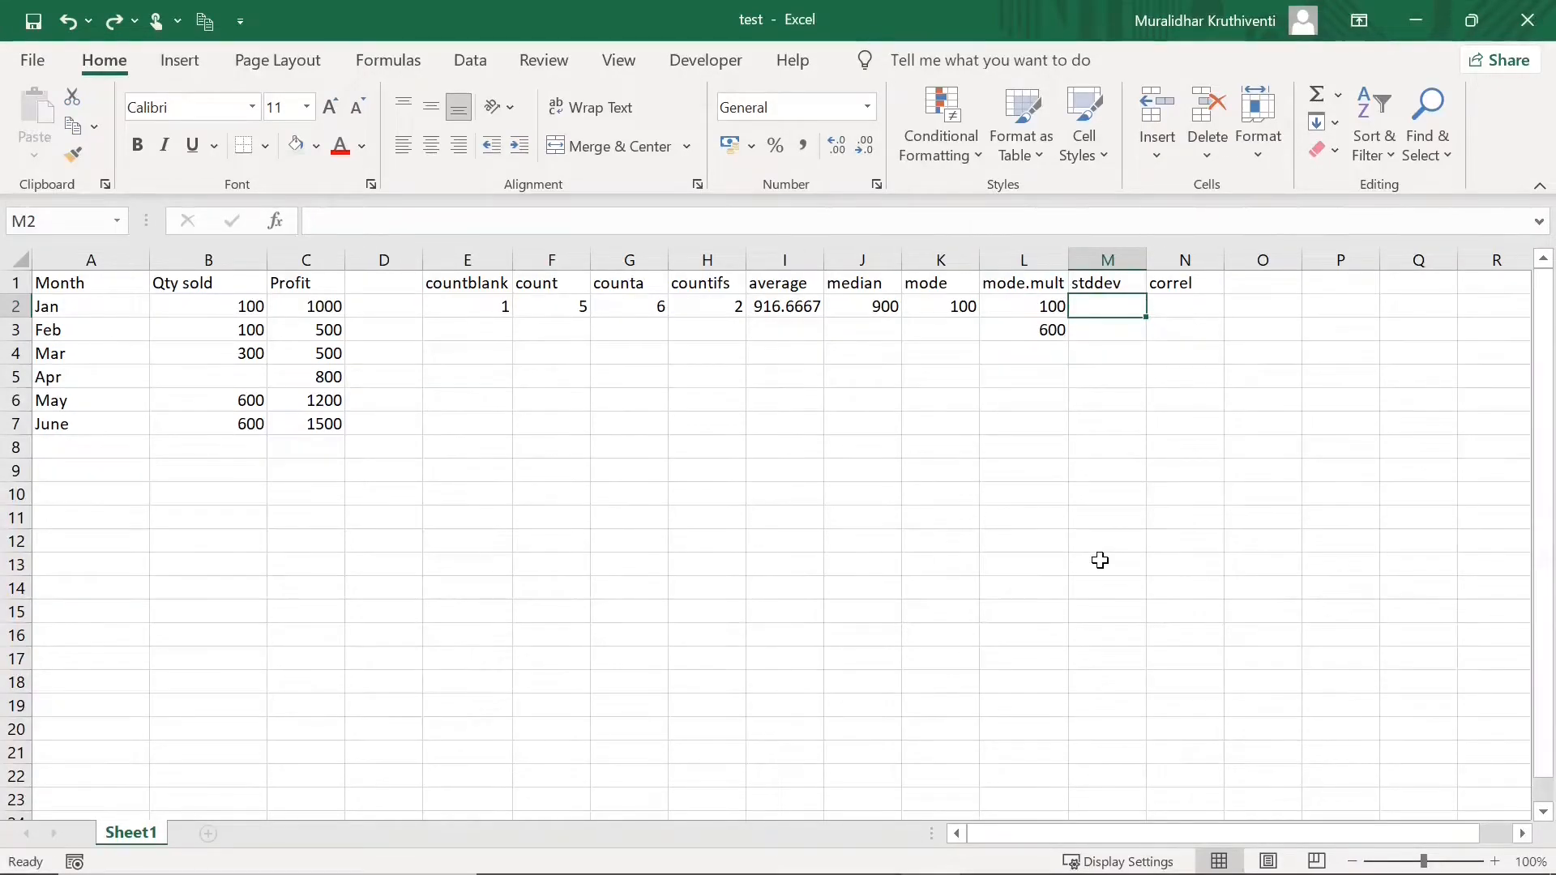
# - Enter =STDEV.P(B2:B7) in M2 for the Qty sold values
pyautogui.write('=')
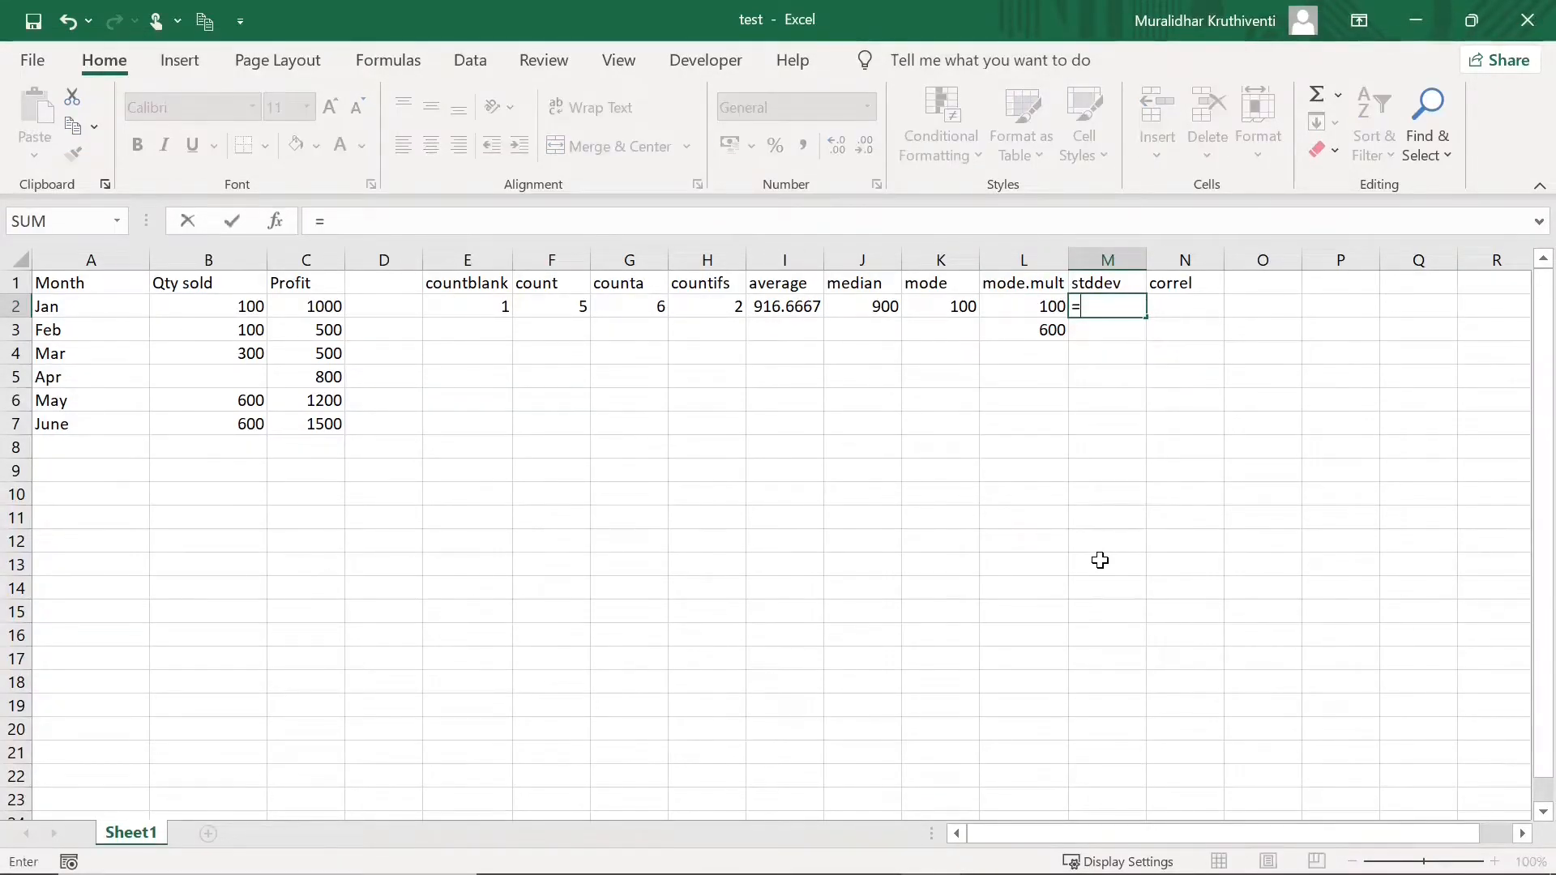
pyautogui.write('stdev')
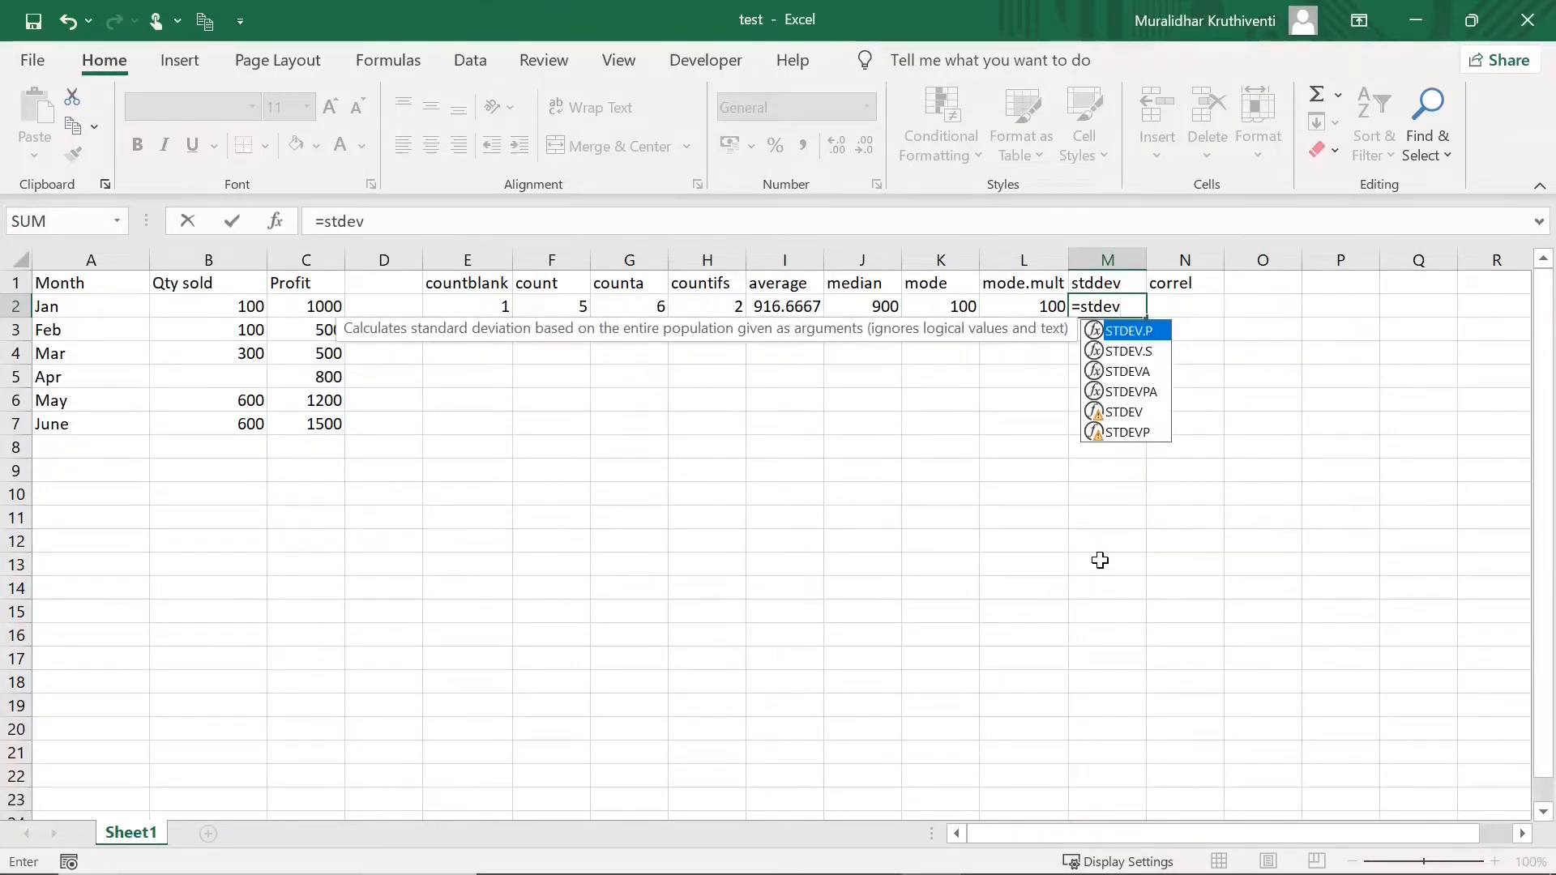
pyautogui.write('.p')
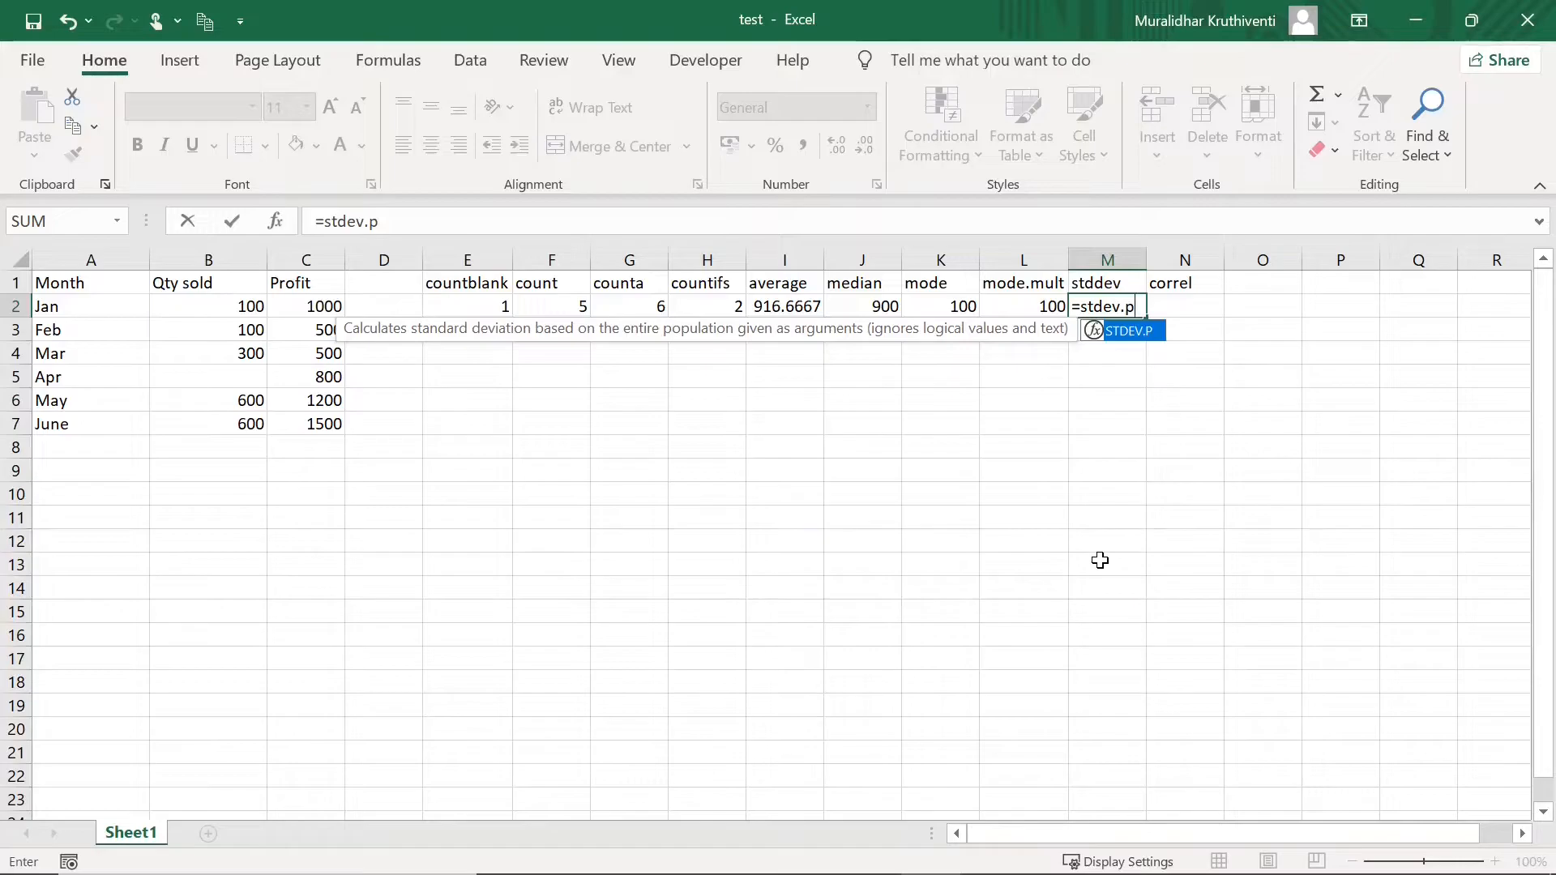
pyautogui.write('(')
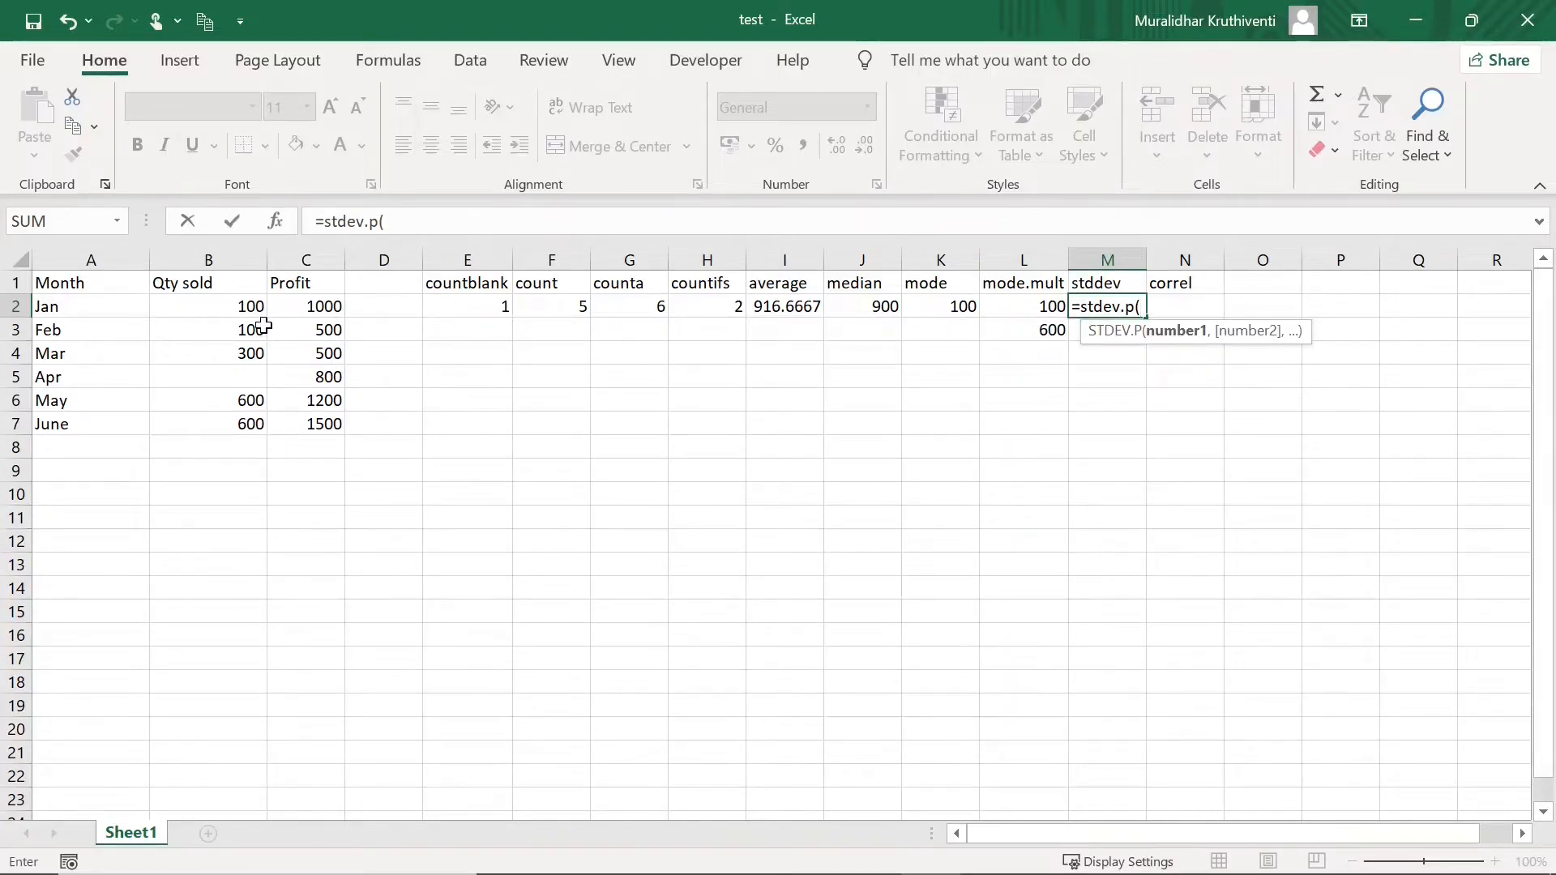
pyautogui.moveTo(239, 307); pyautogui.dragTo(251, 415)
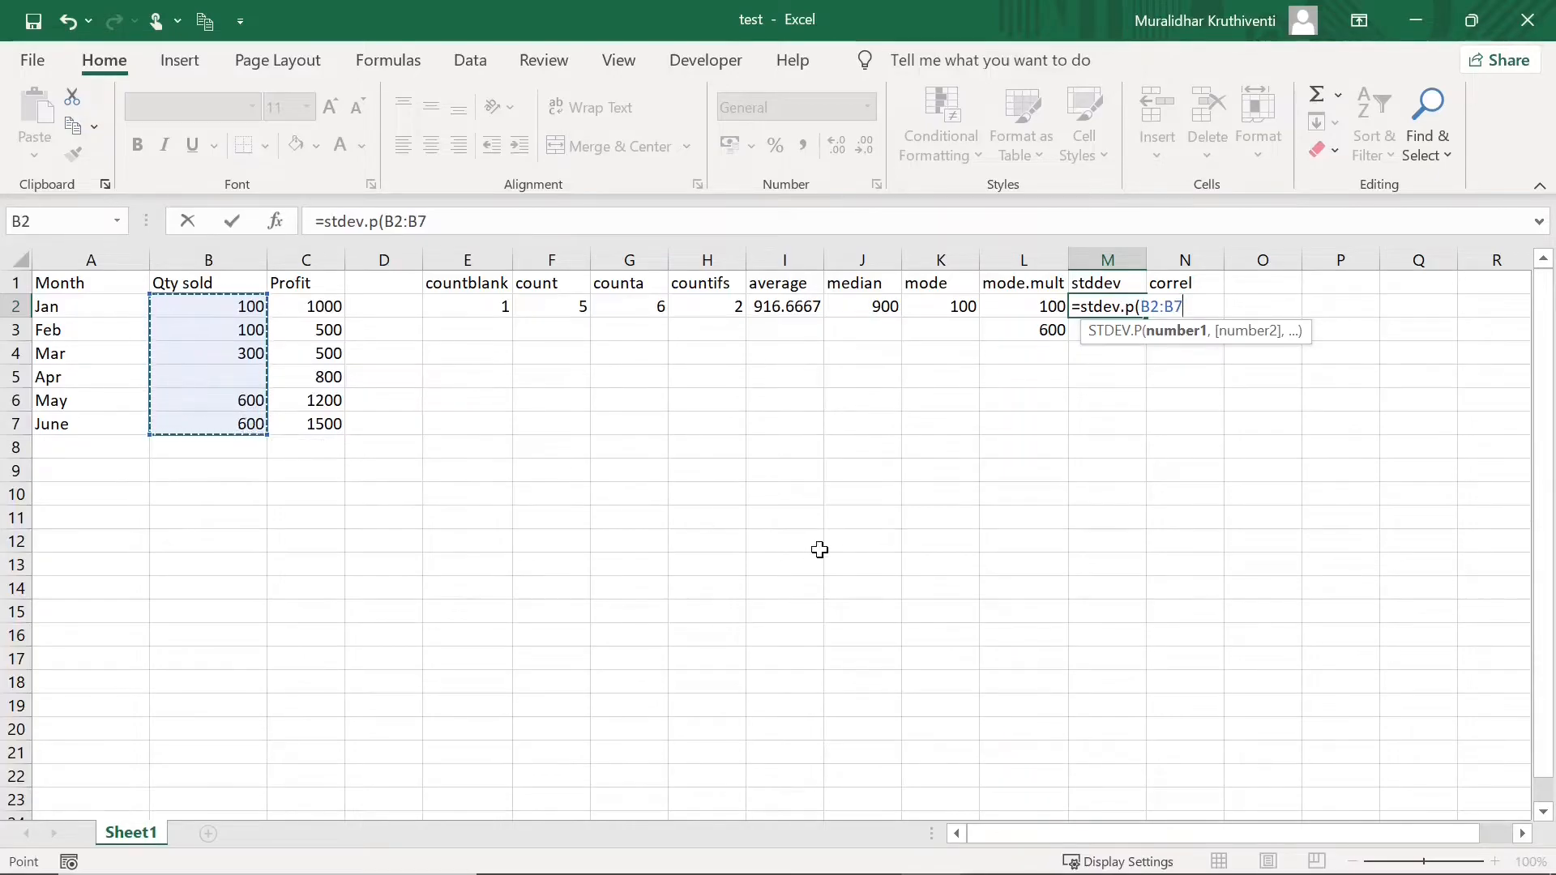
pyautogui.write(')')
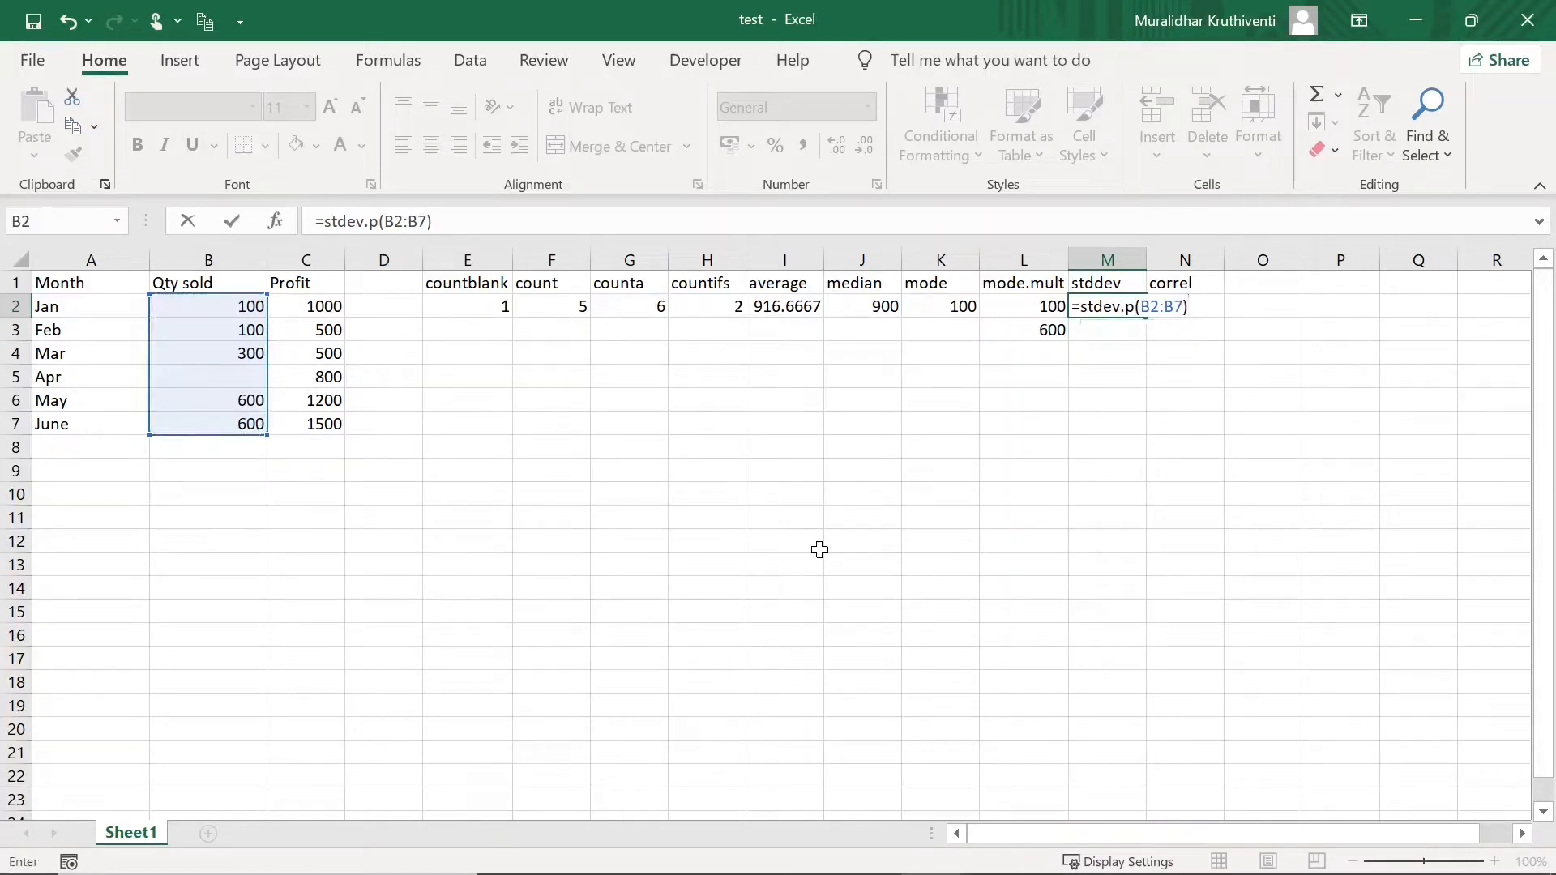
pyautogui.press('Return')
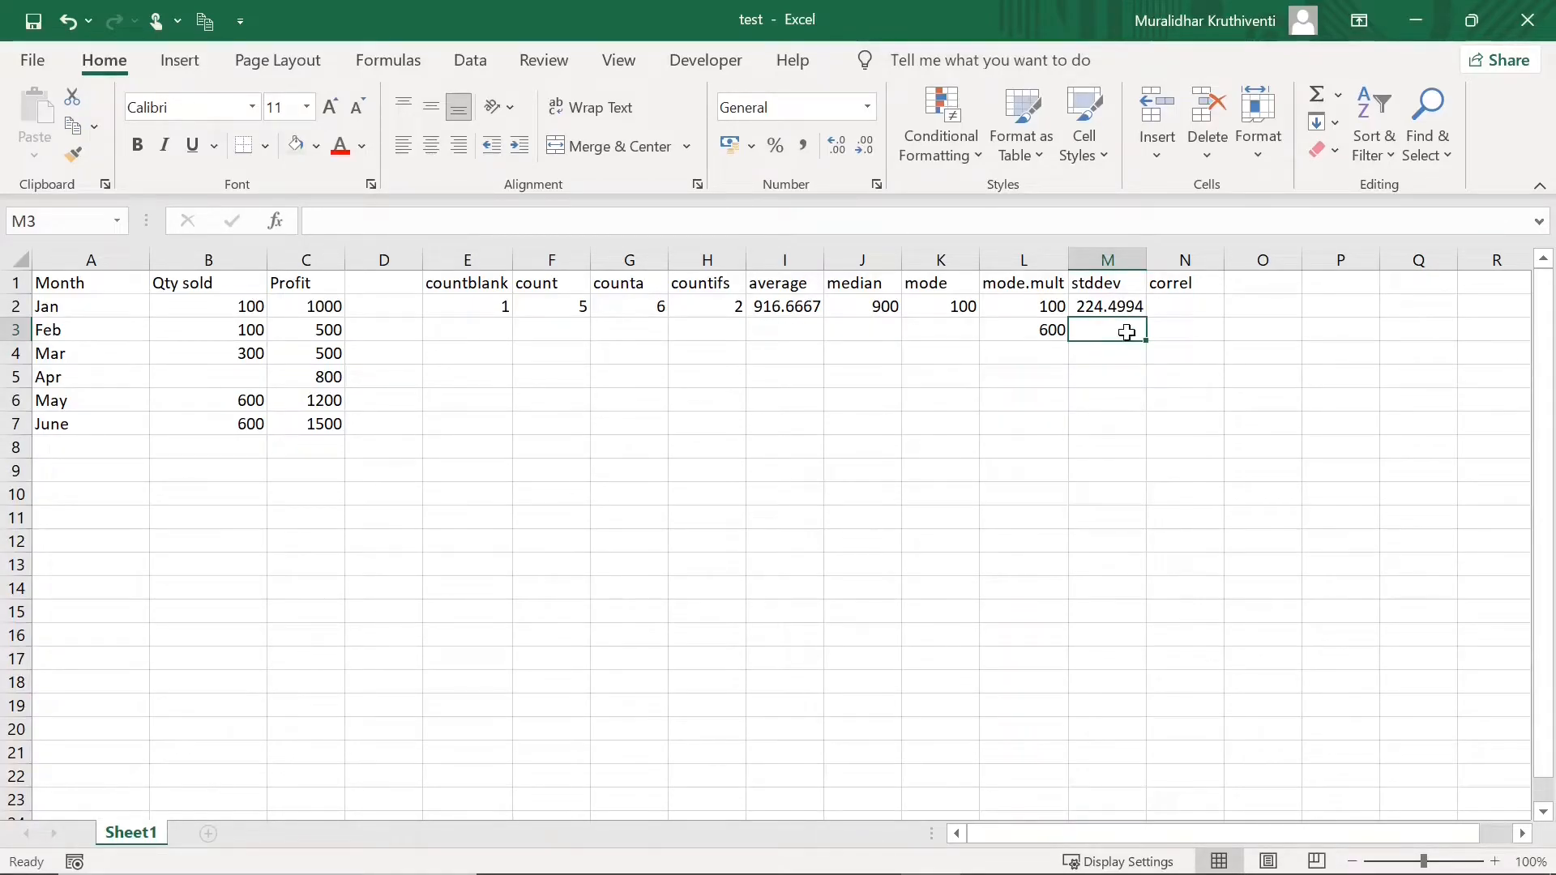
# - Retitle the correl heading 'Quartile' and type a 'cor' heading in the next column
pyautogui.click(1176, 282)
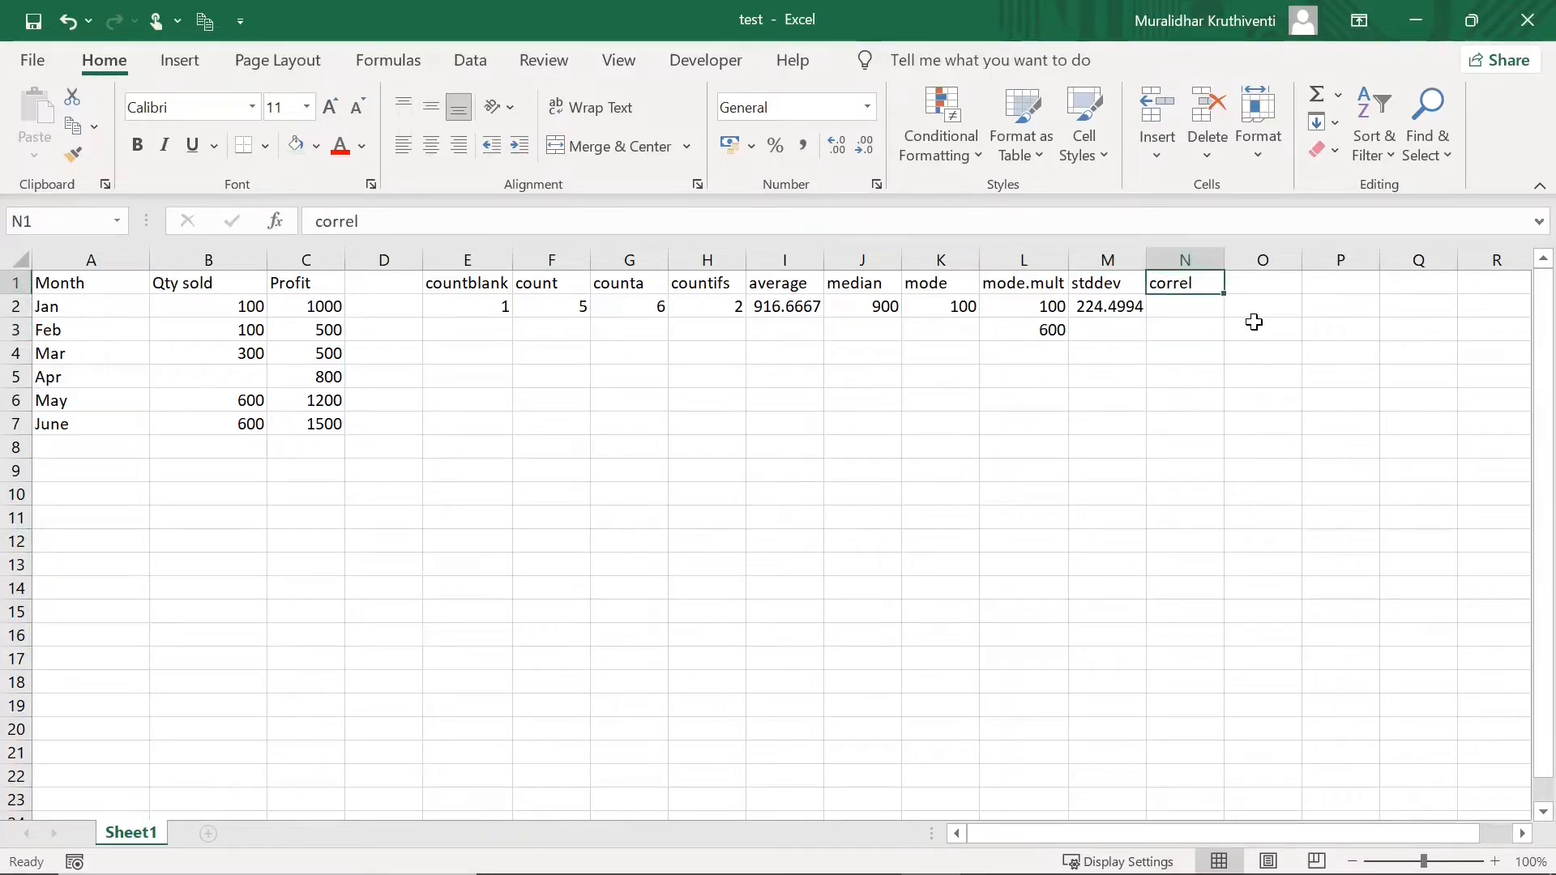
pyautogui.press('Delete')
pyautogui.write('Quartile')
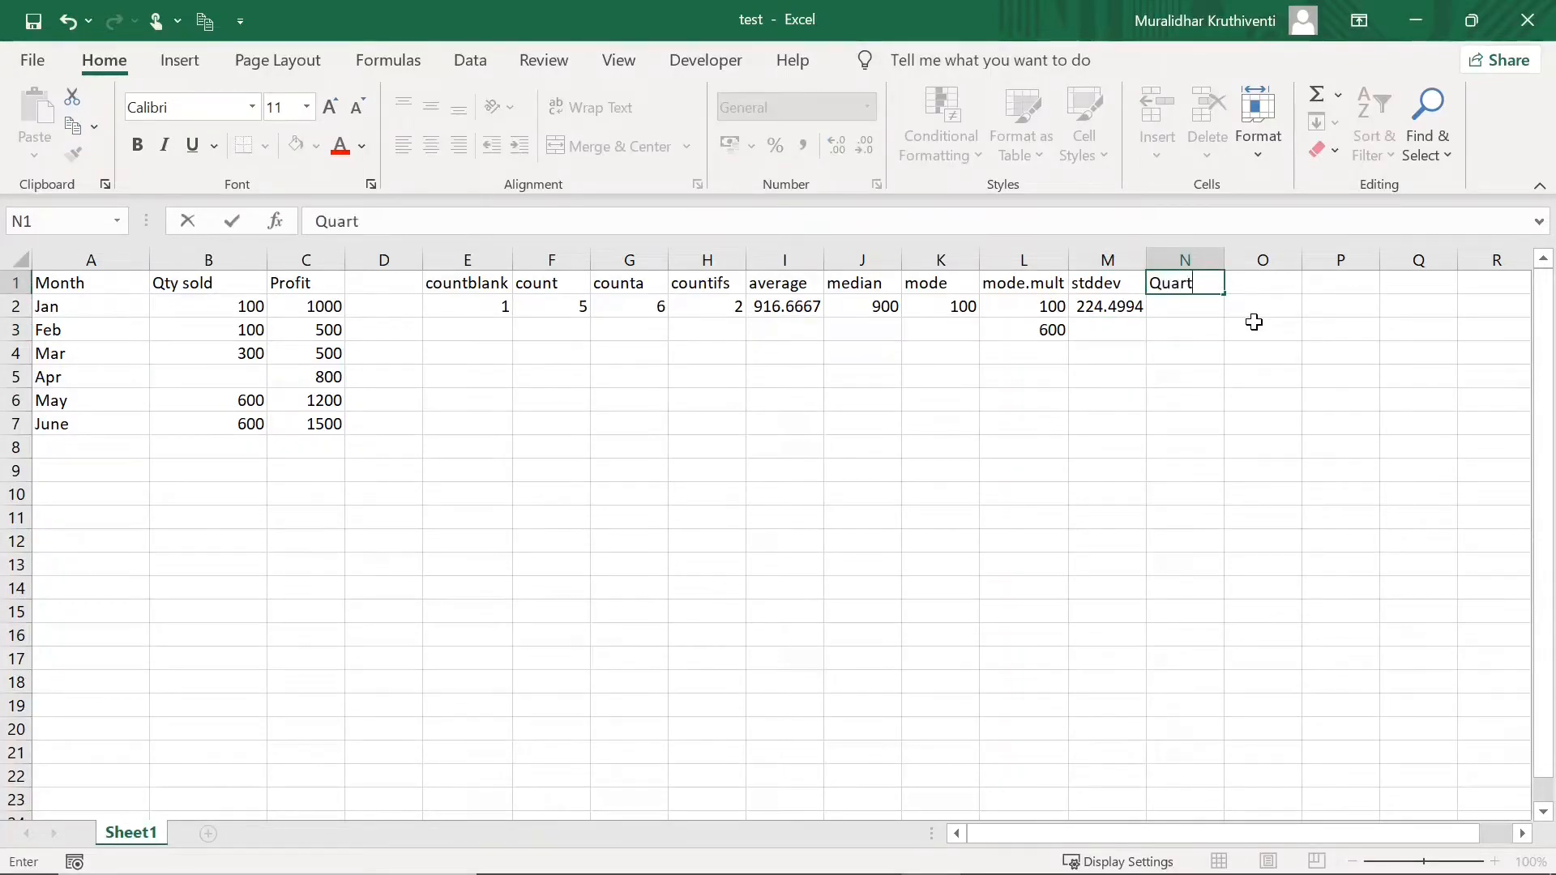
pyautogui.click(1262, 284)
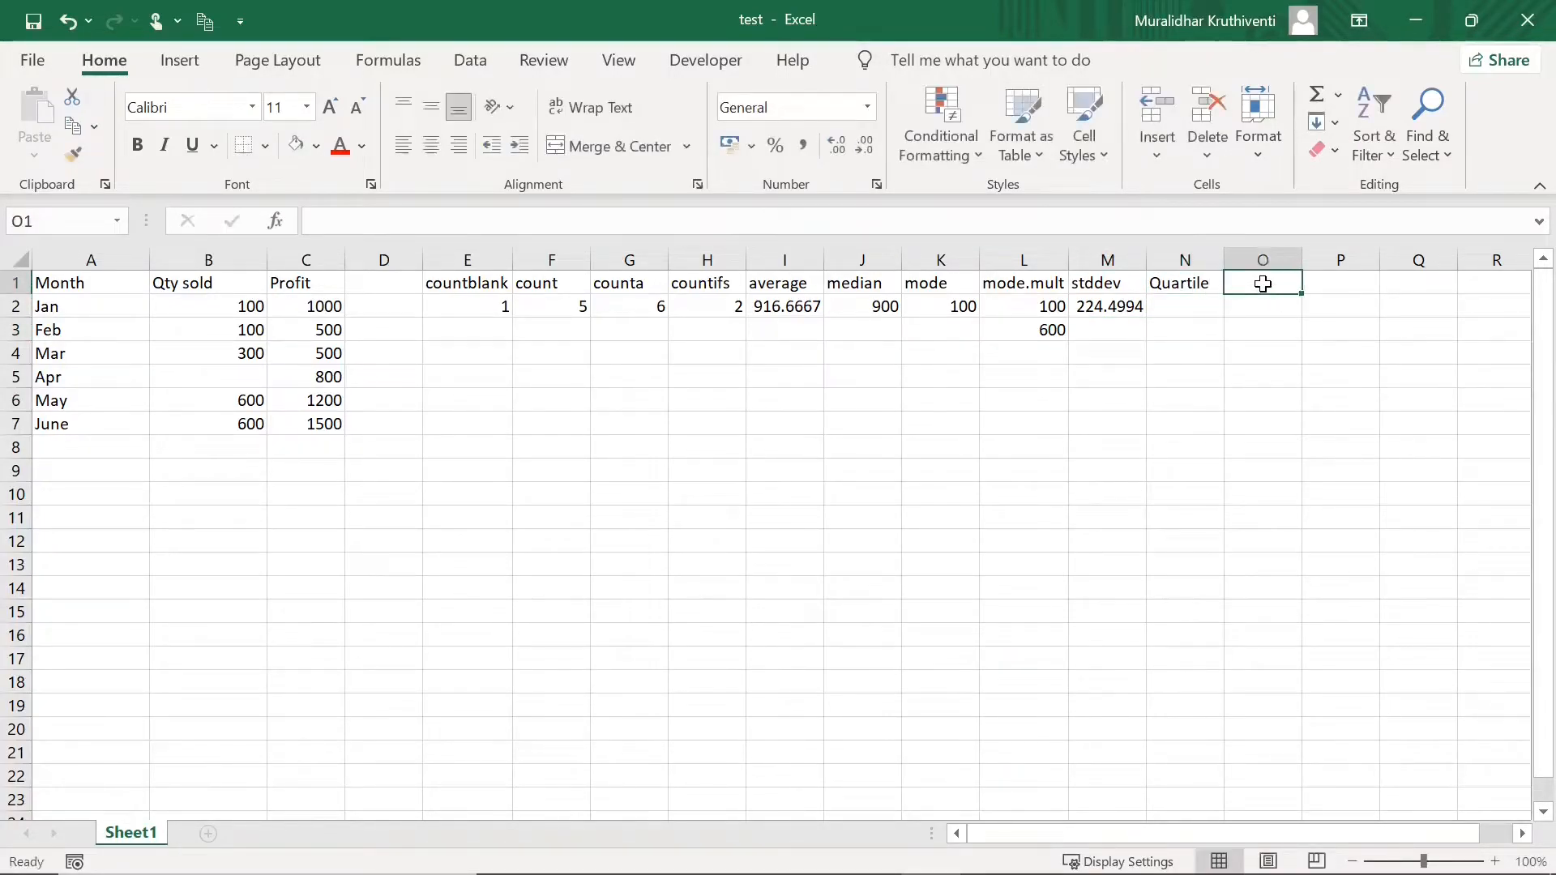
pyautogui.write('correl')
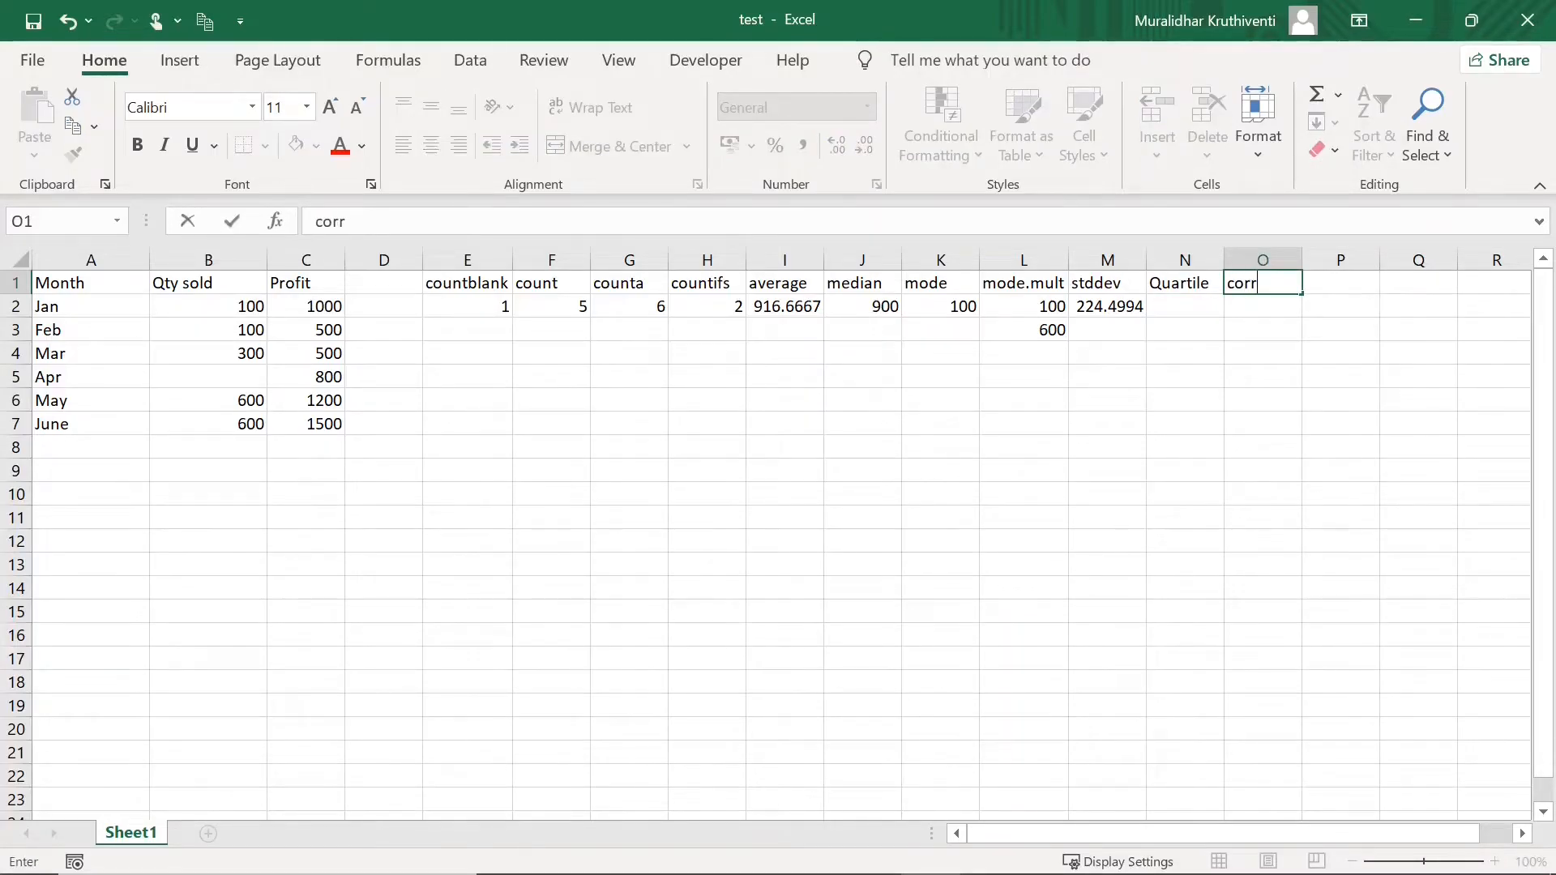
pyautogui.rightClick(1197, 304)
# - Enter =QUARTILE(C2:C7,3) in N2, returning 1150
pyautogui.click(1166, 310)
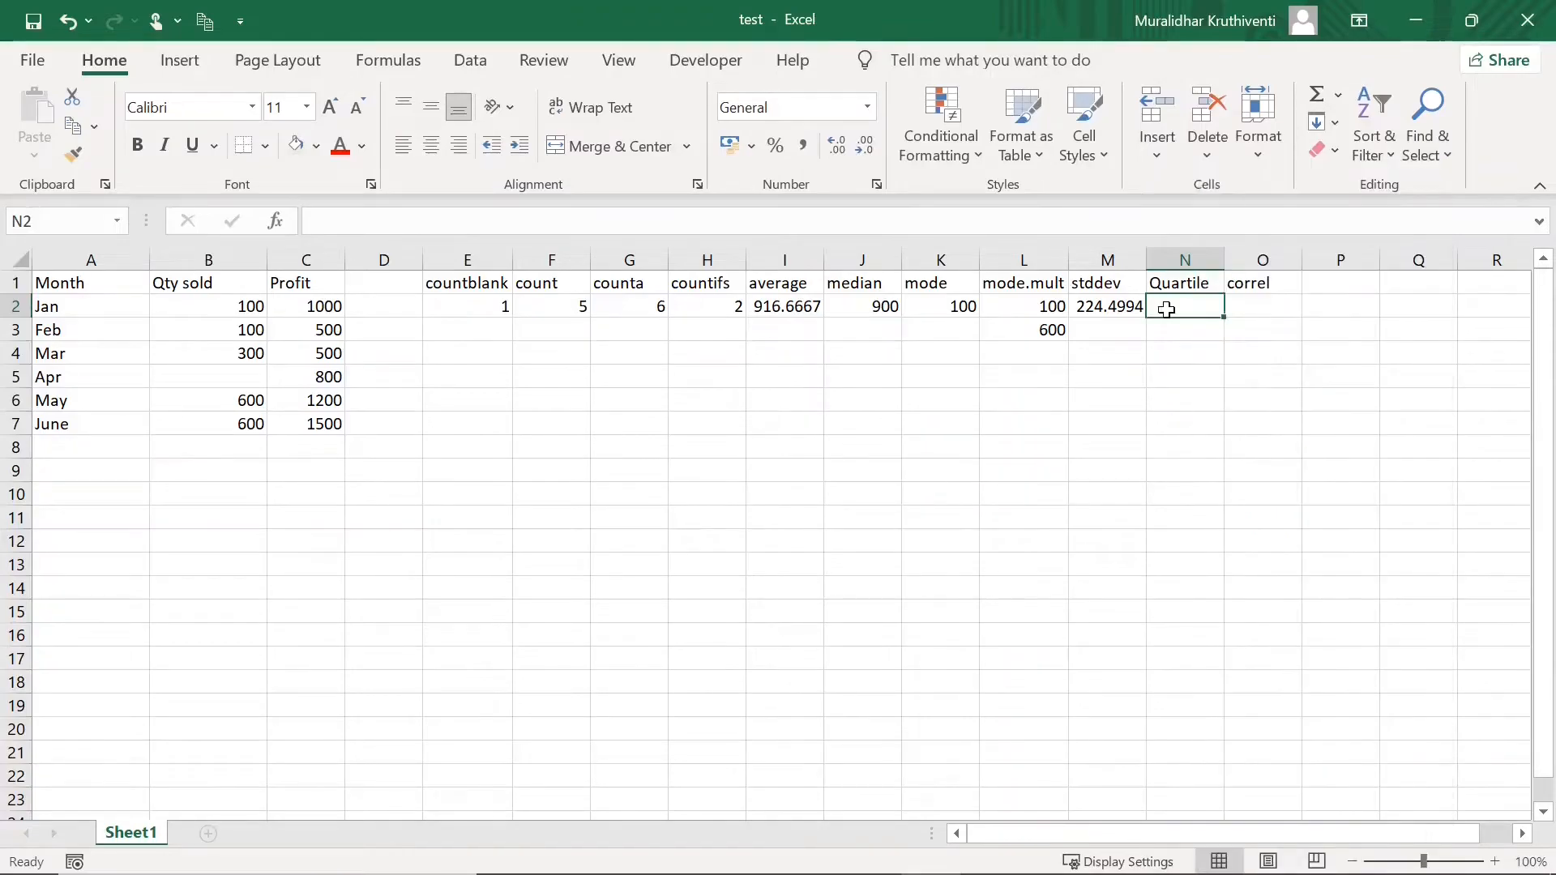
pyautogui.write('=Q')
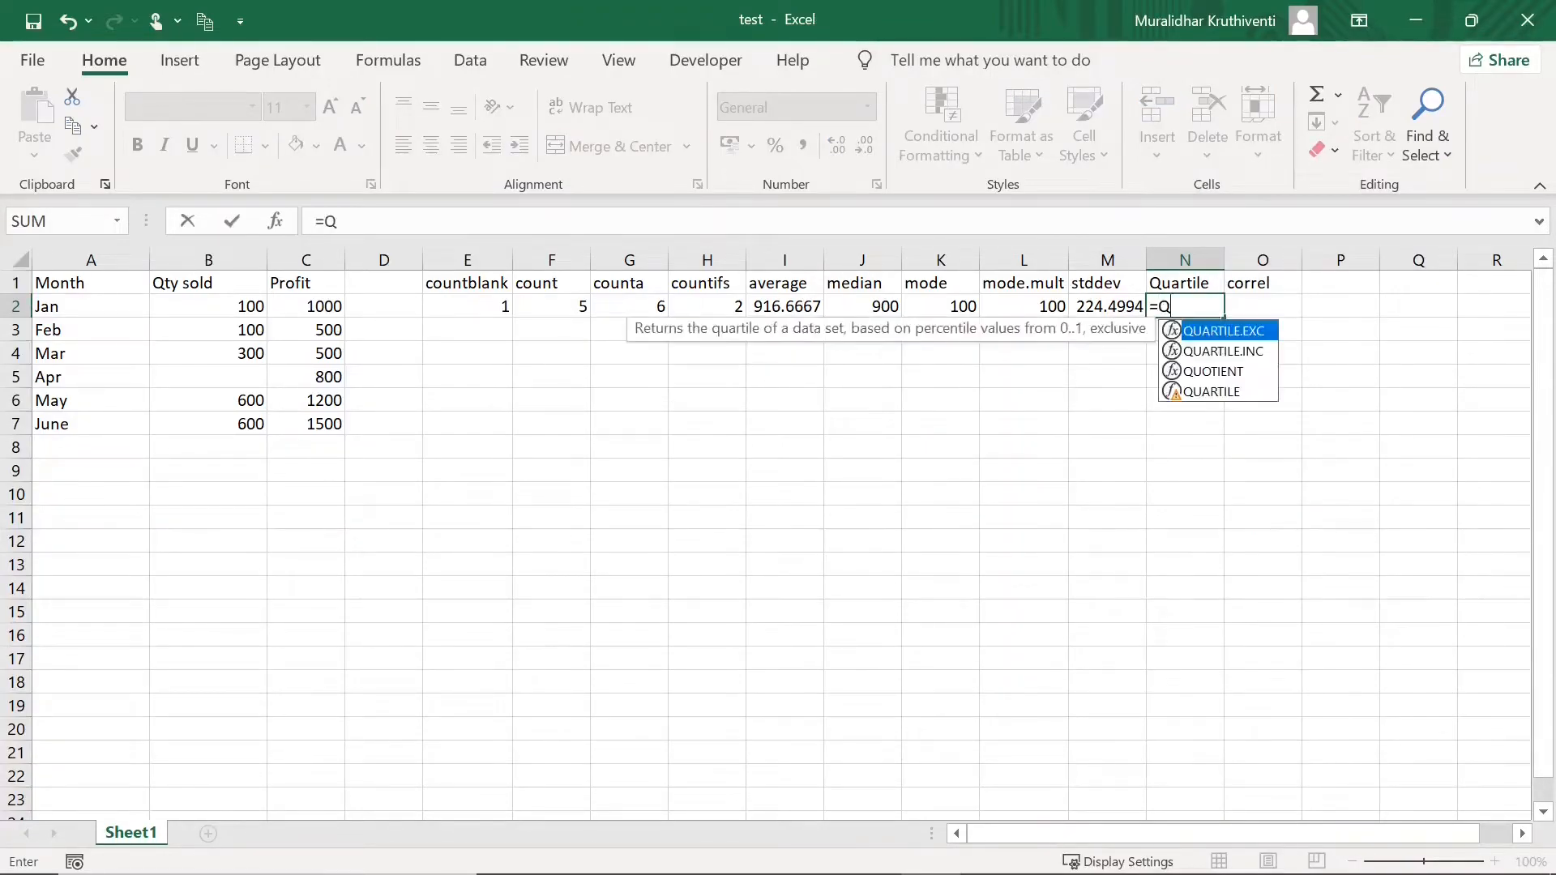
pyautogui.write('uartile')
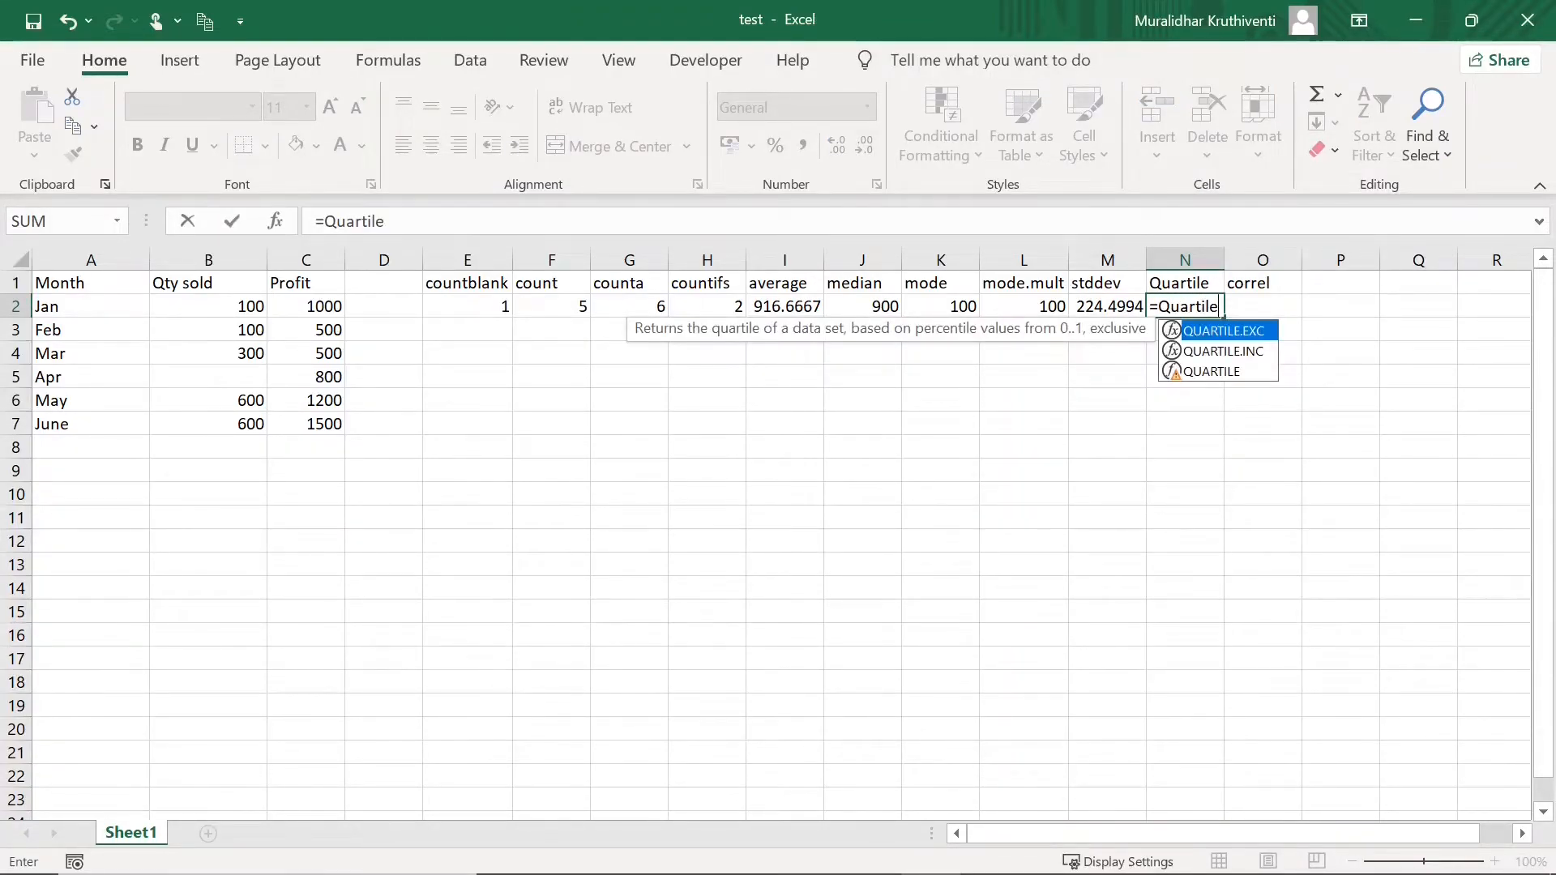
pyautogui.write('(')
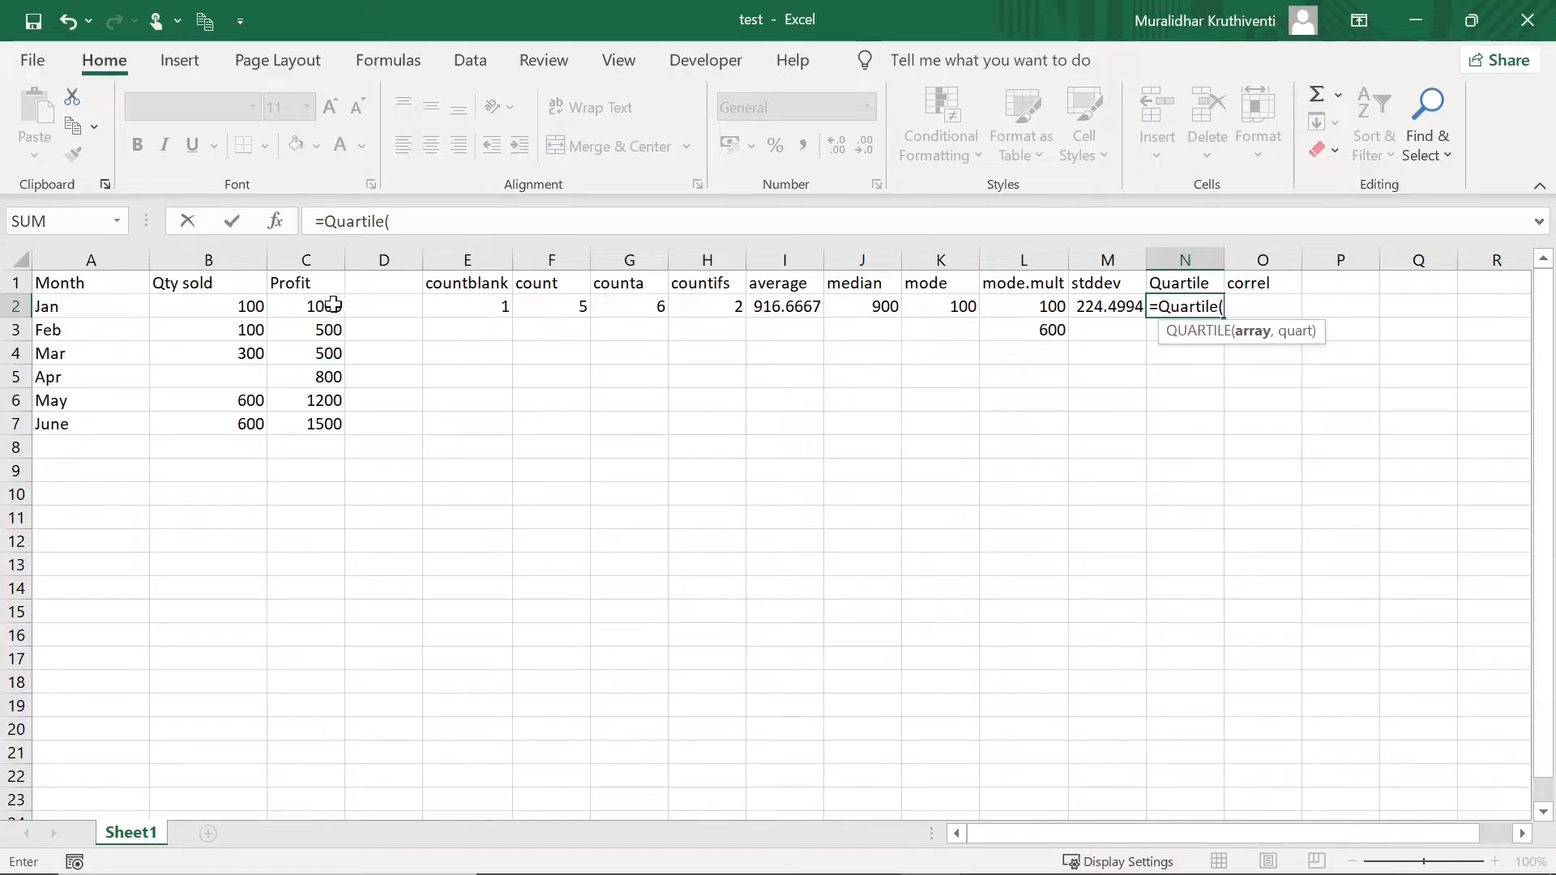
pyautogui.moveTo(327, 306); pyautogui.dragTo(324, 417)
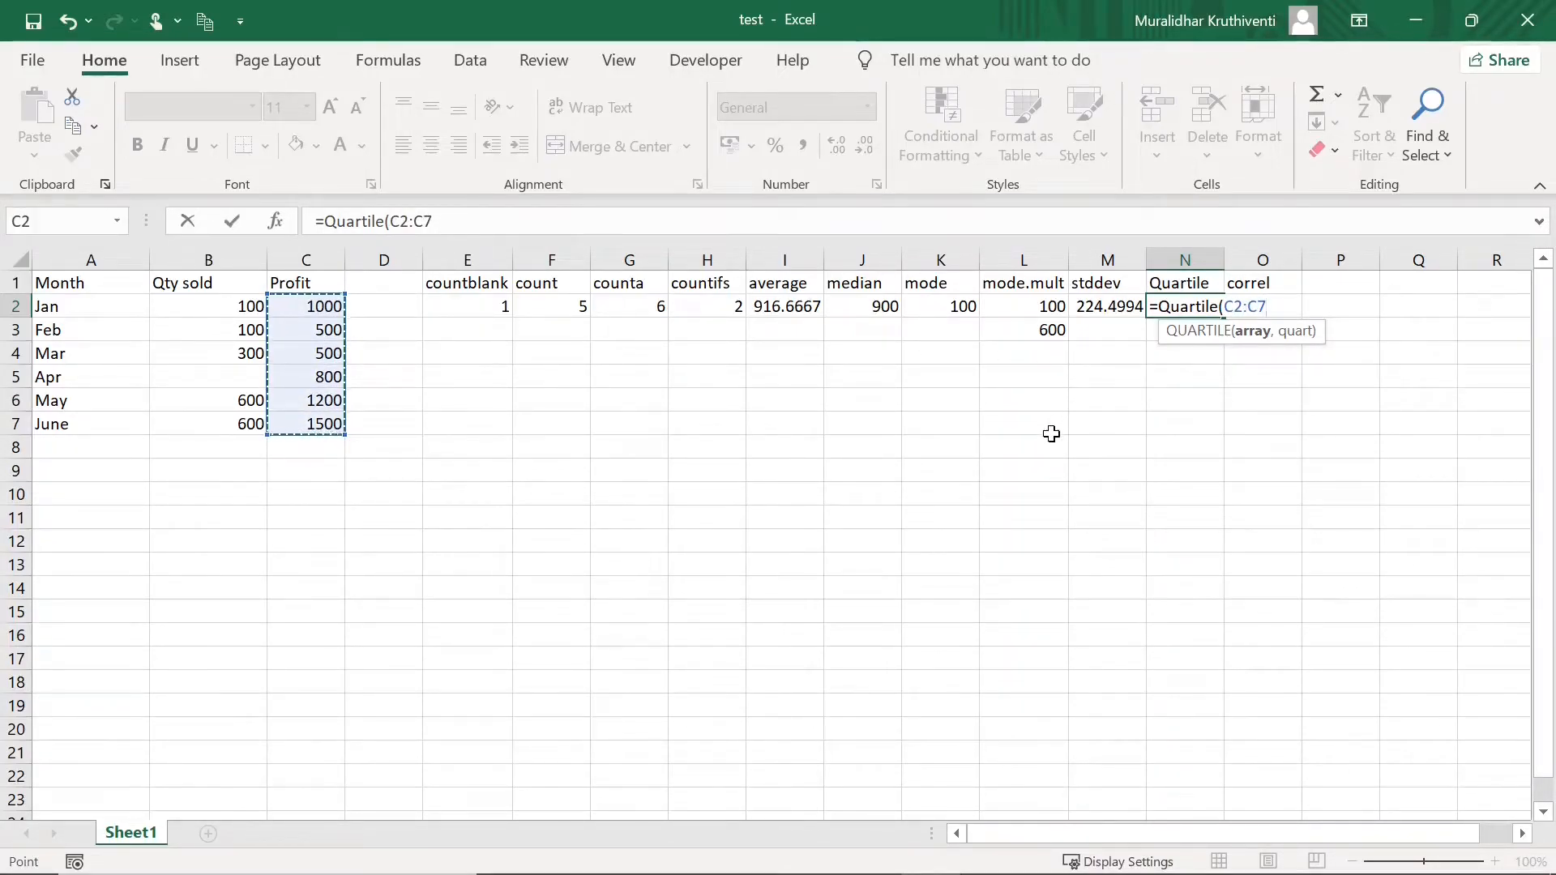
pyautogui.write(',3)')
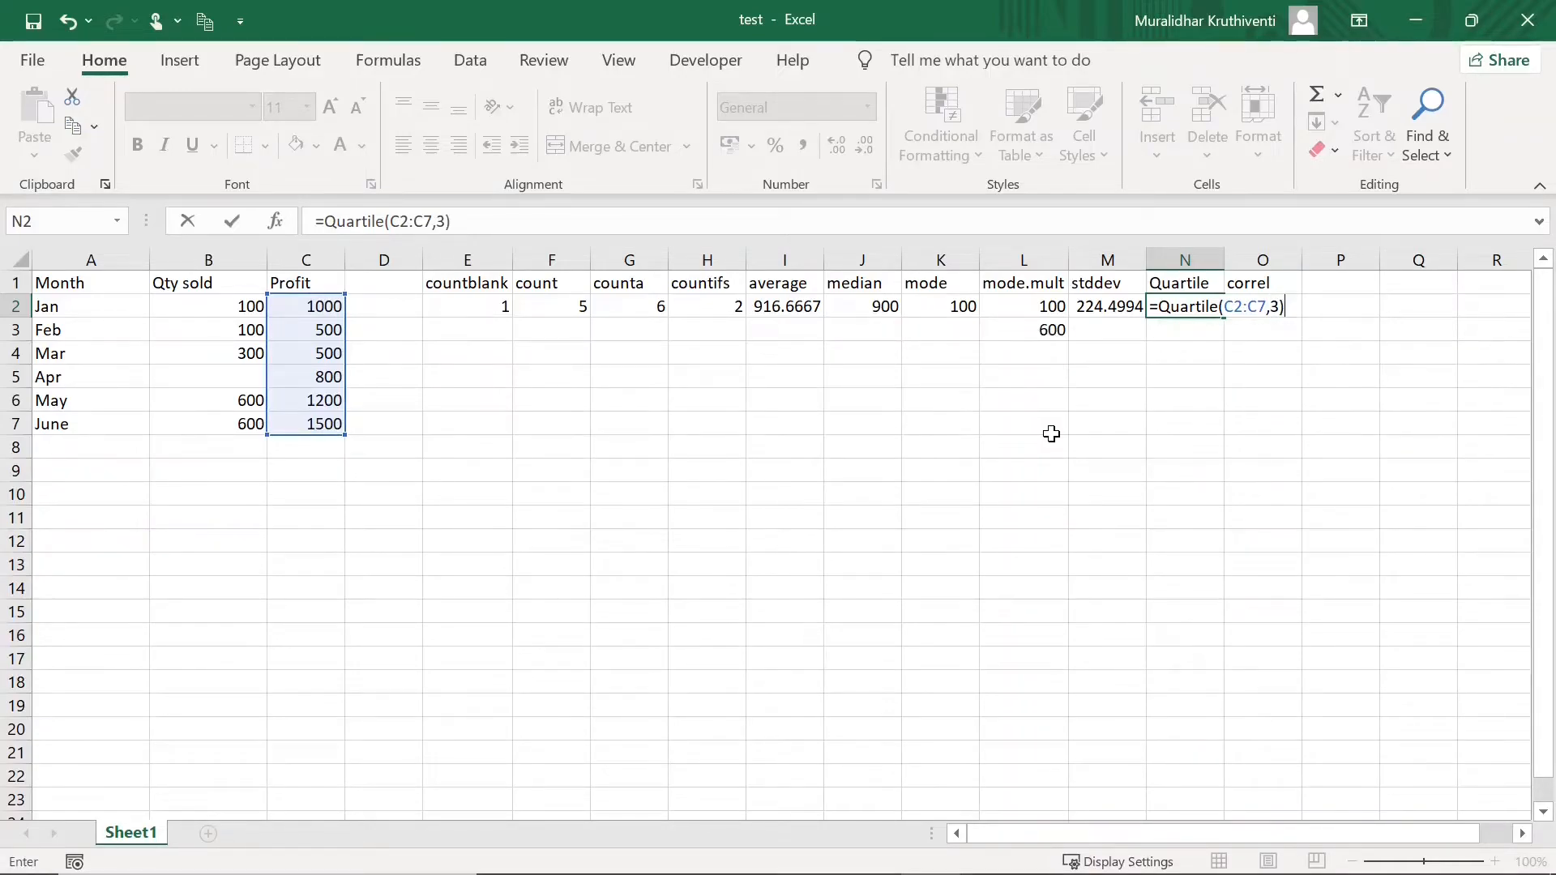
pyautogui.press('Return')
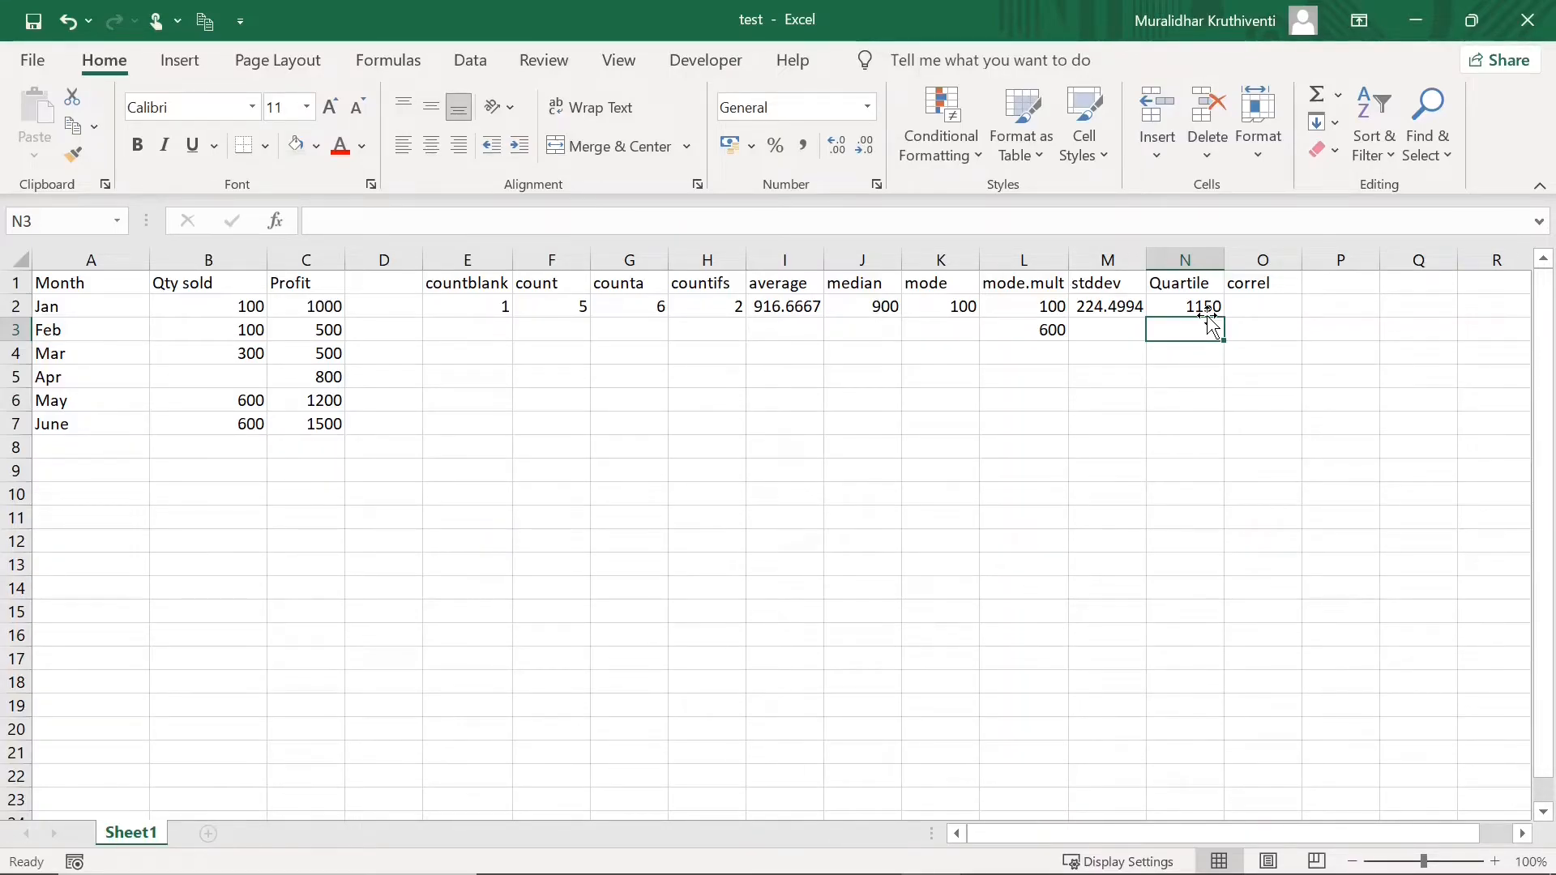
# - Enter =CORREL(B2:B7,C2:C7) in O2, correlating Qty sold with Profit at 0.73004
pyautogui.click(1261, 305)
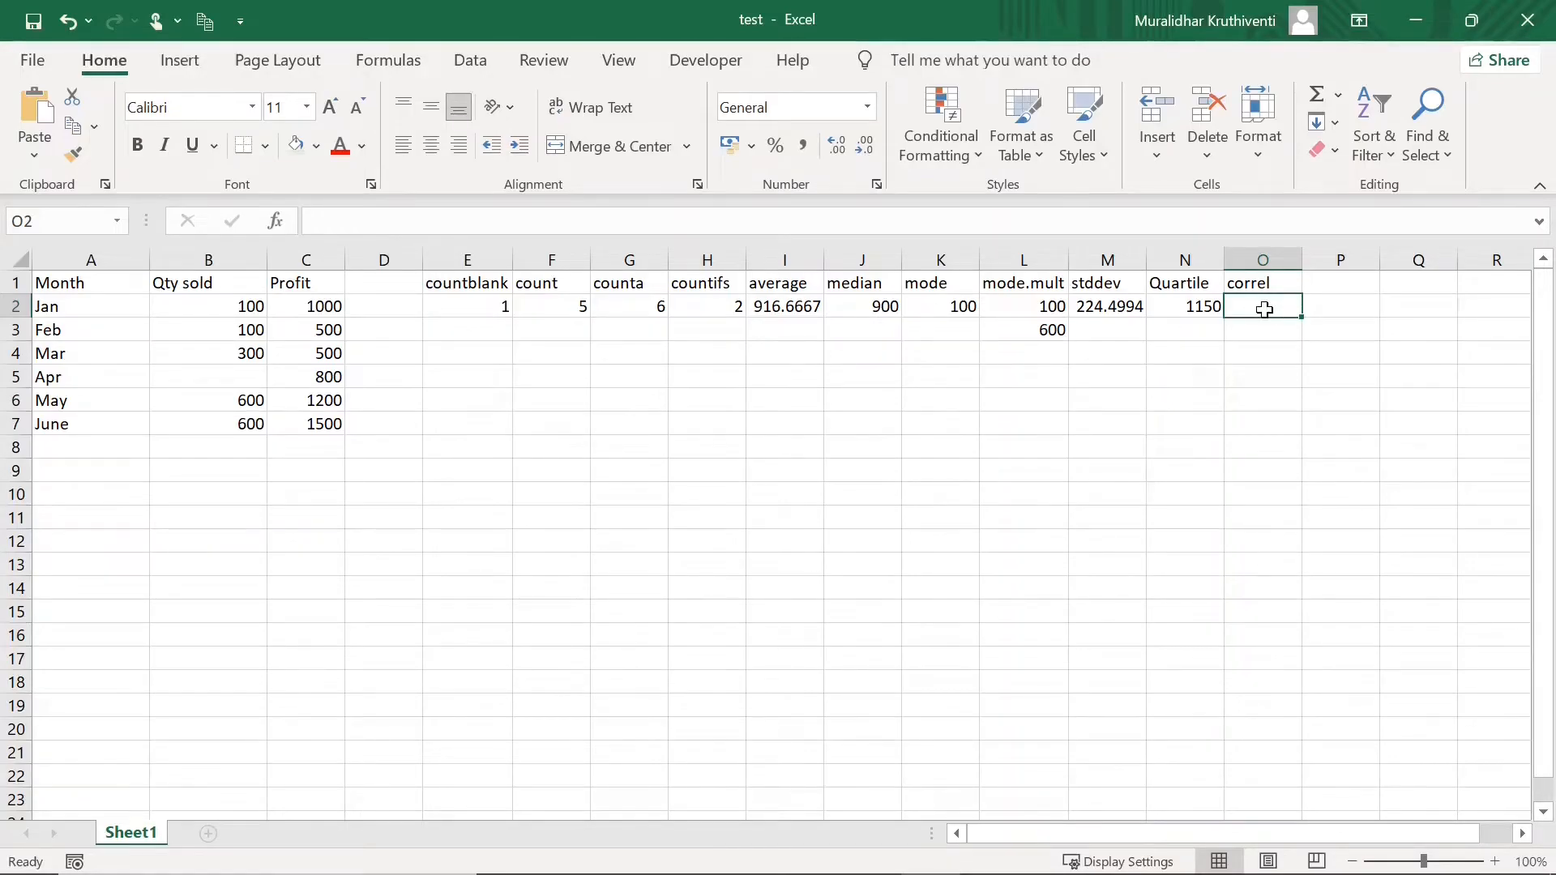
pyautogui.write('=corr')
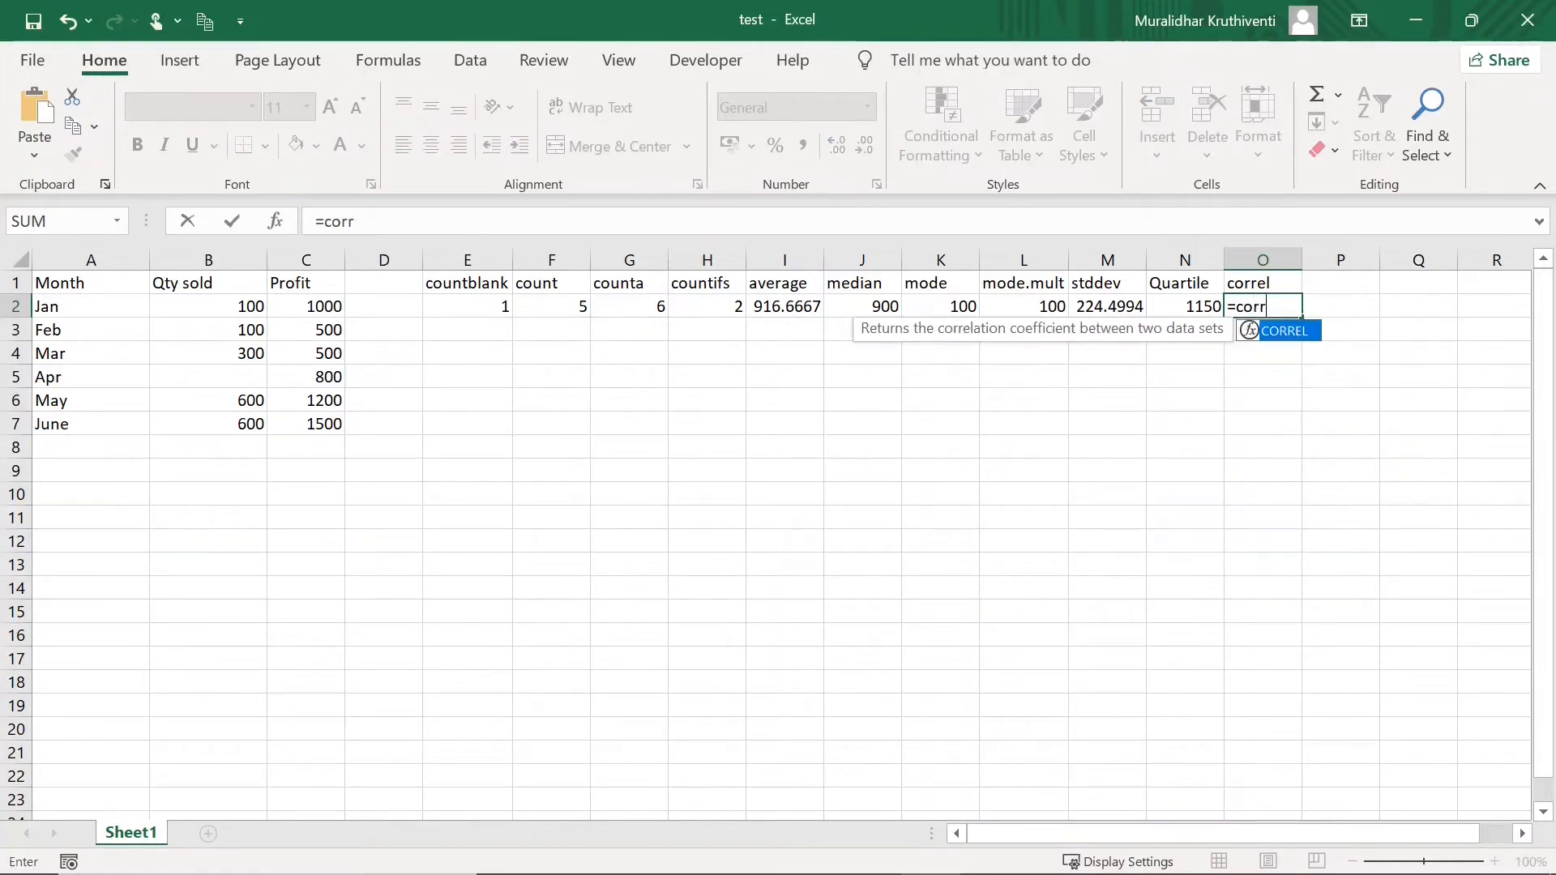
pyautogui.write('el(')
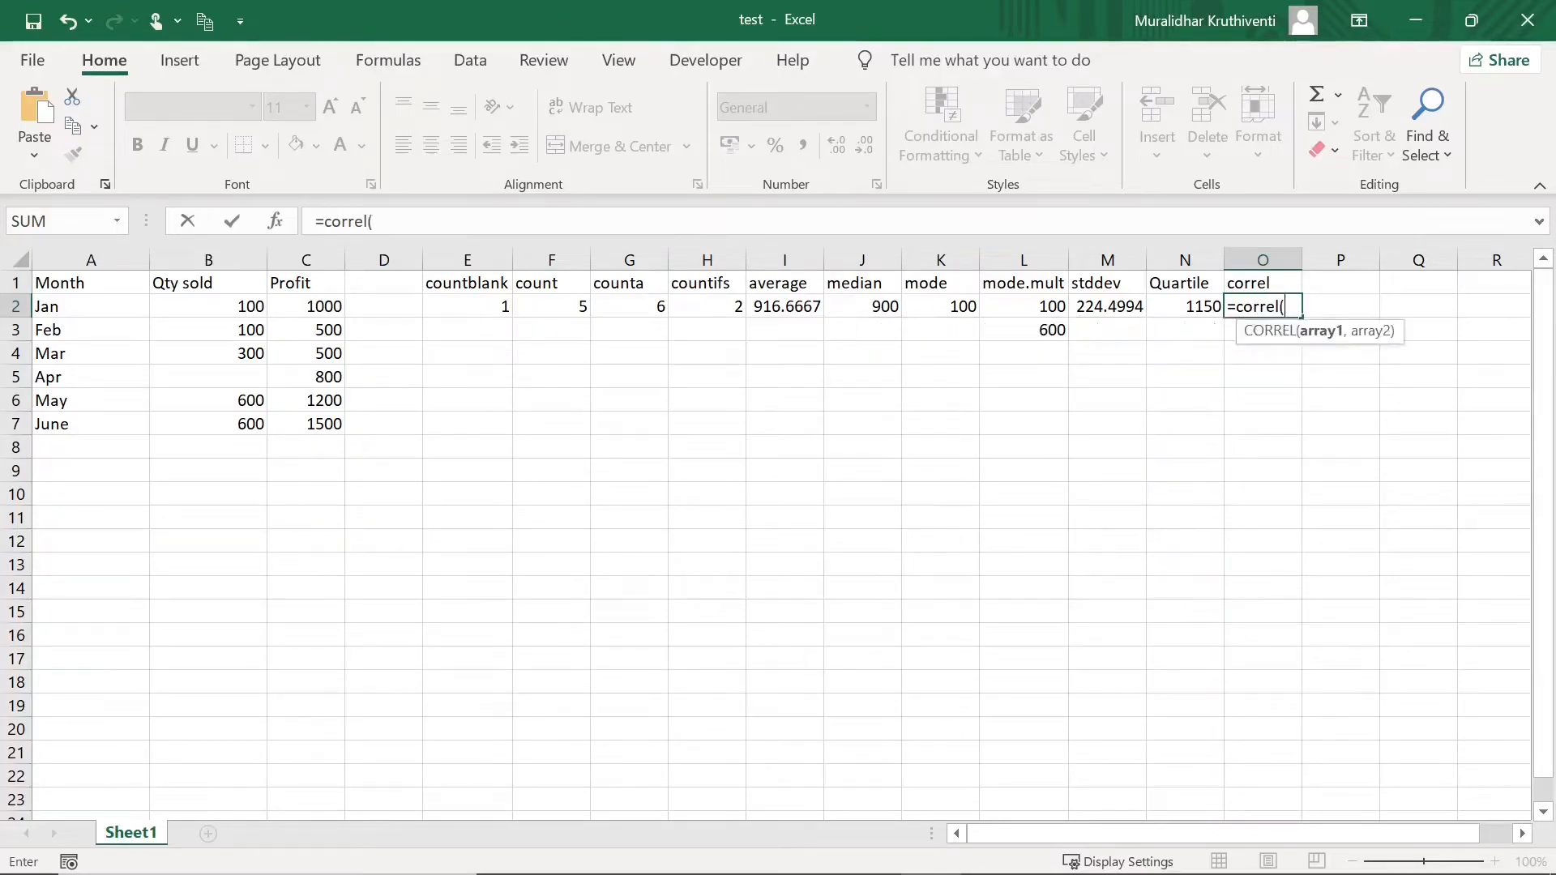
pyautogui.moveTo(252, 306); pyautogui.dragTo(248, 420)
pyautogui.write(',')
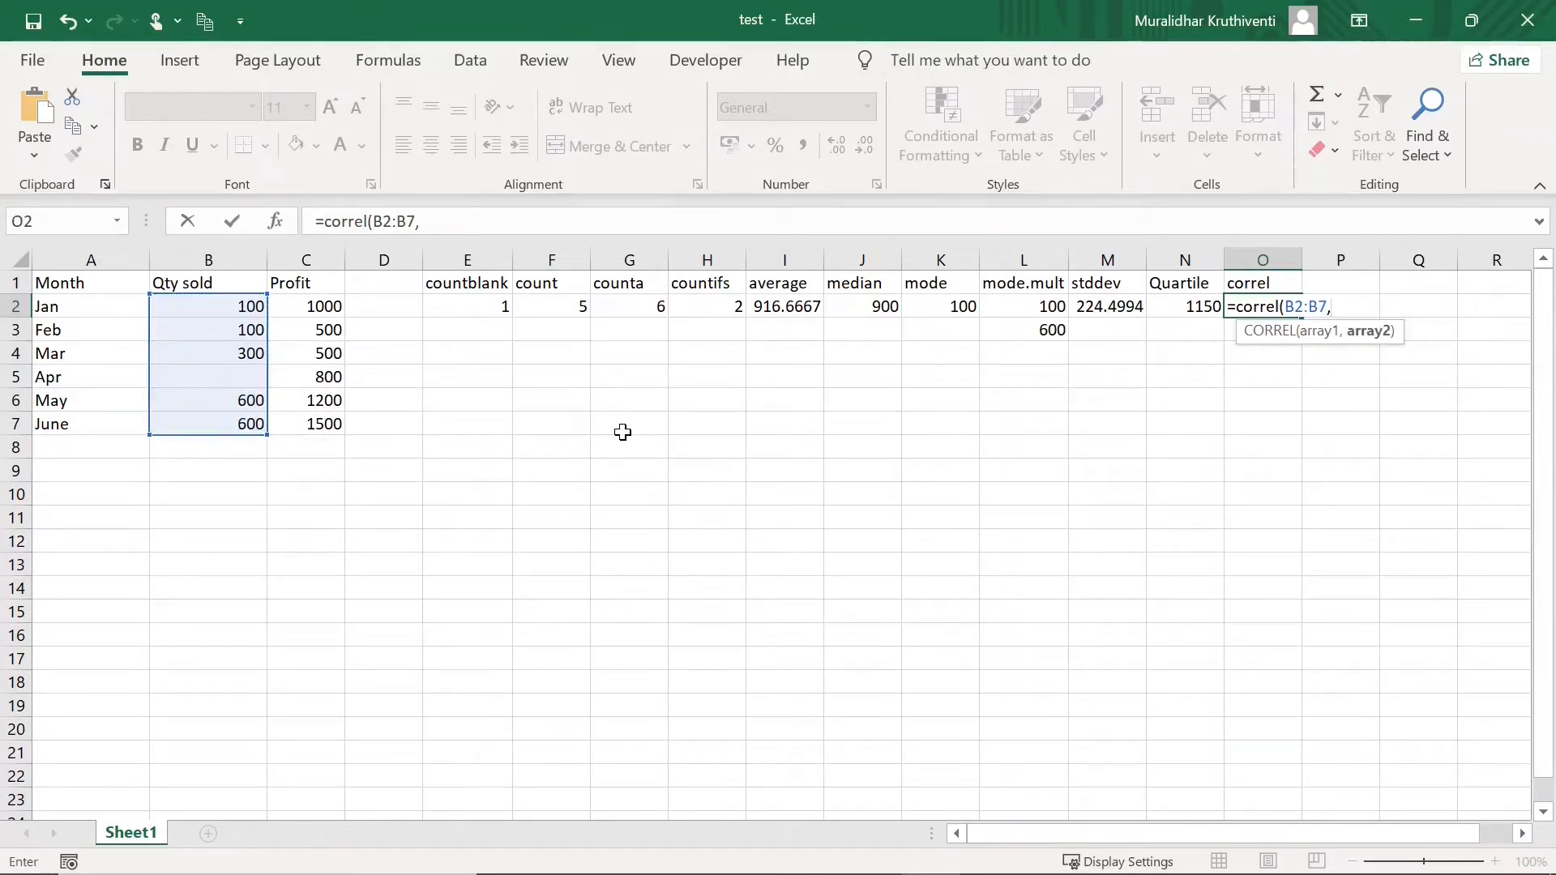
pyautogui.click(329, 304)
pyautogui.moveTo(329, 304); pyautogui.dragTo(334, 420)
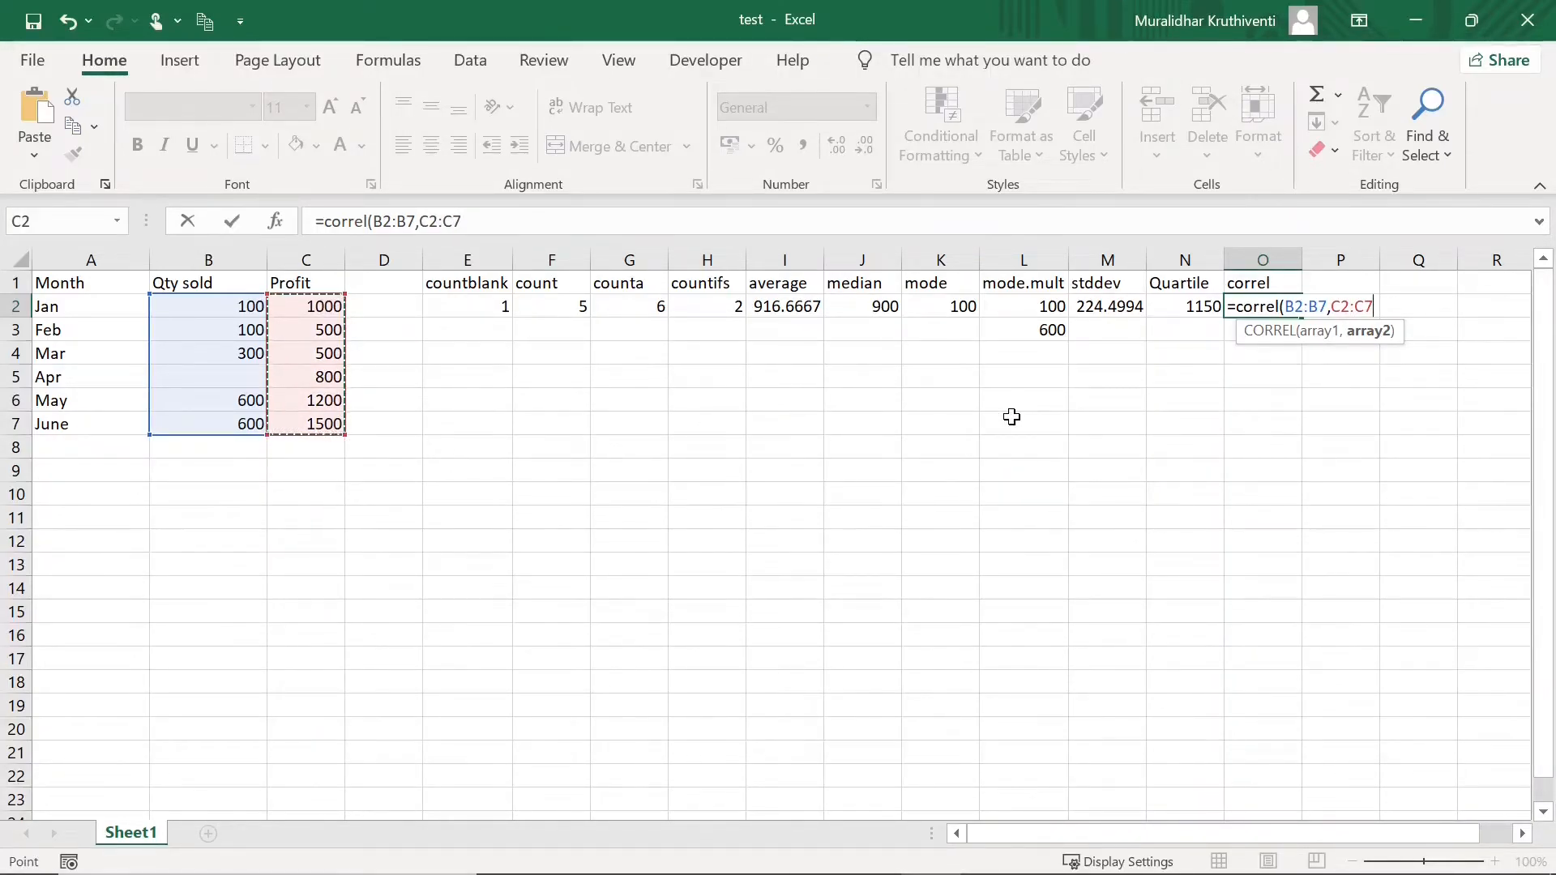
pyautogui.write(')')
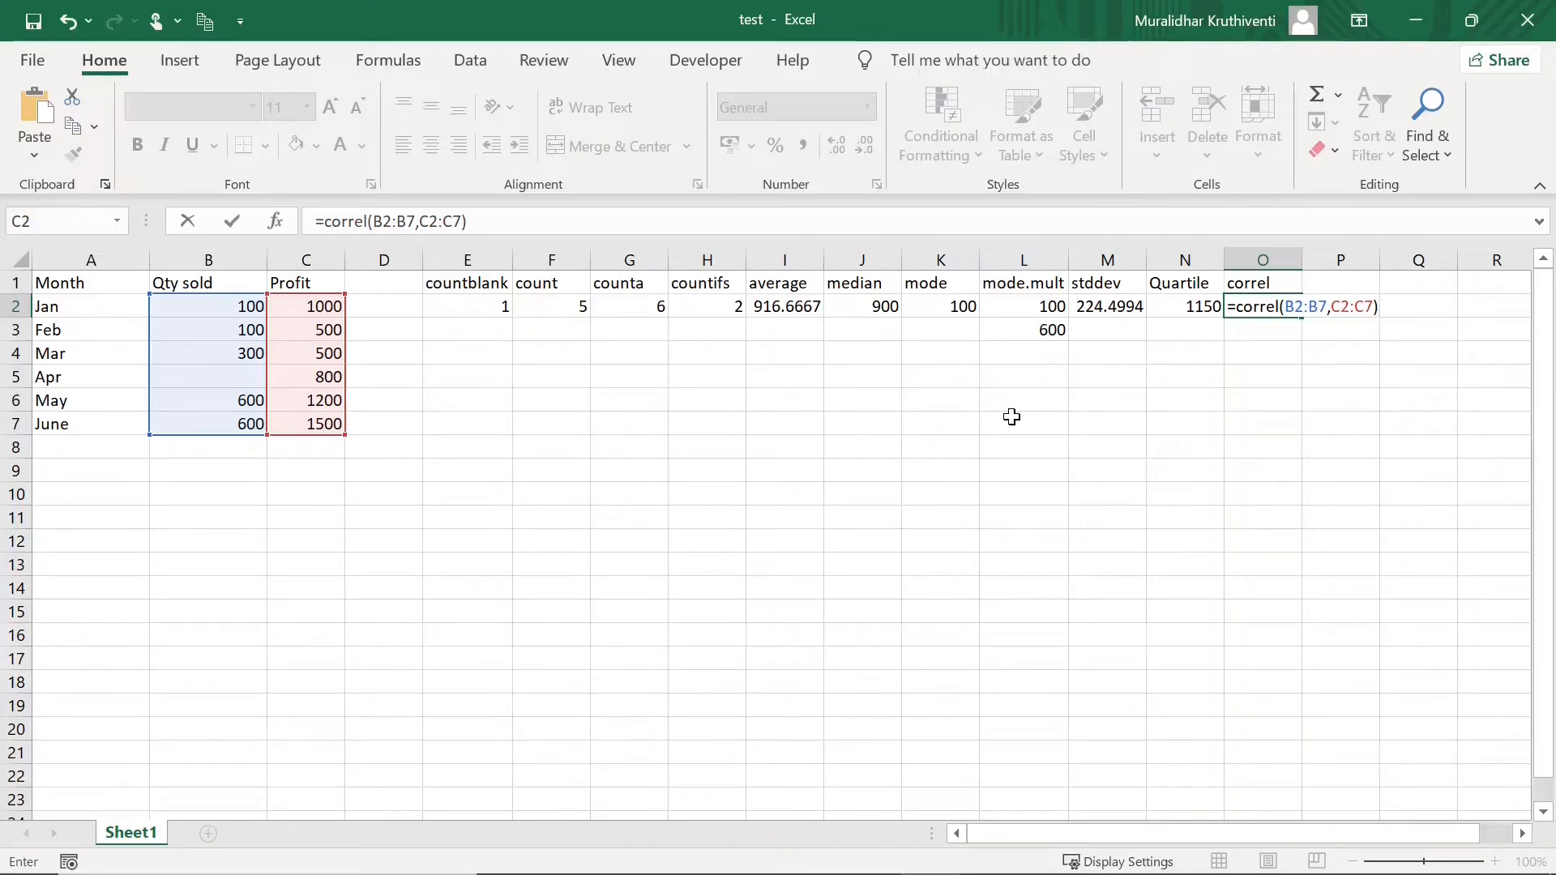
pyautogui.press('Return')
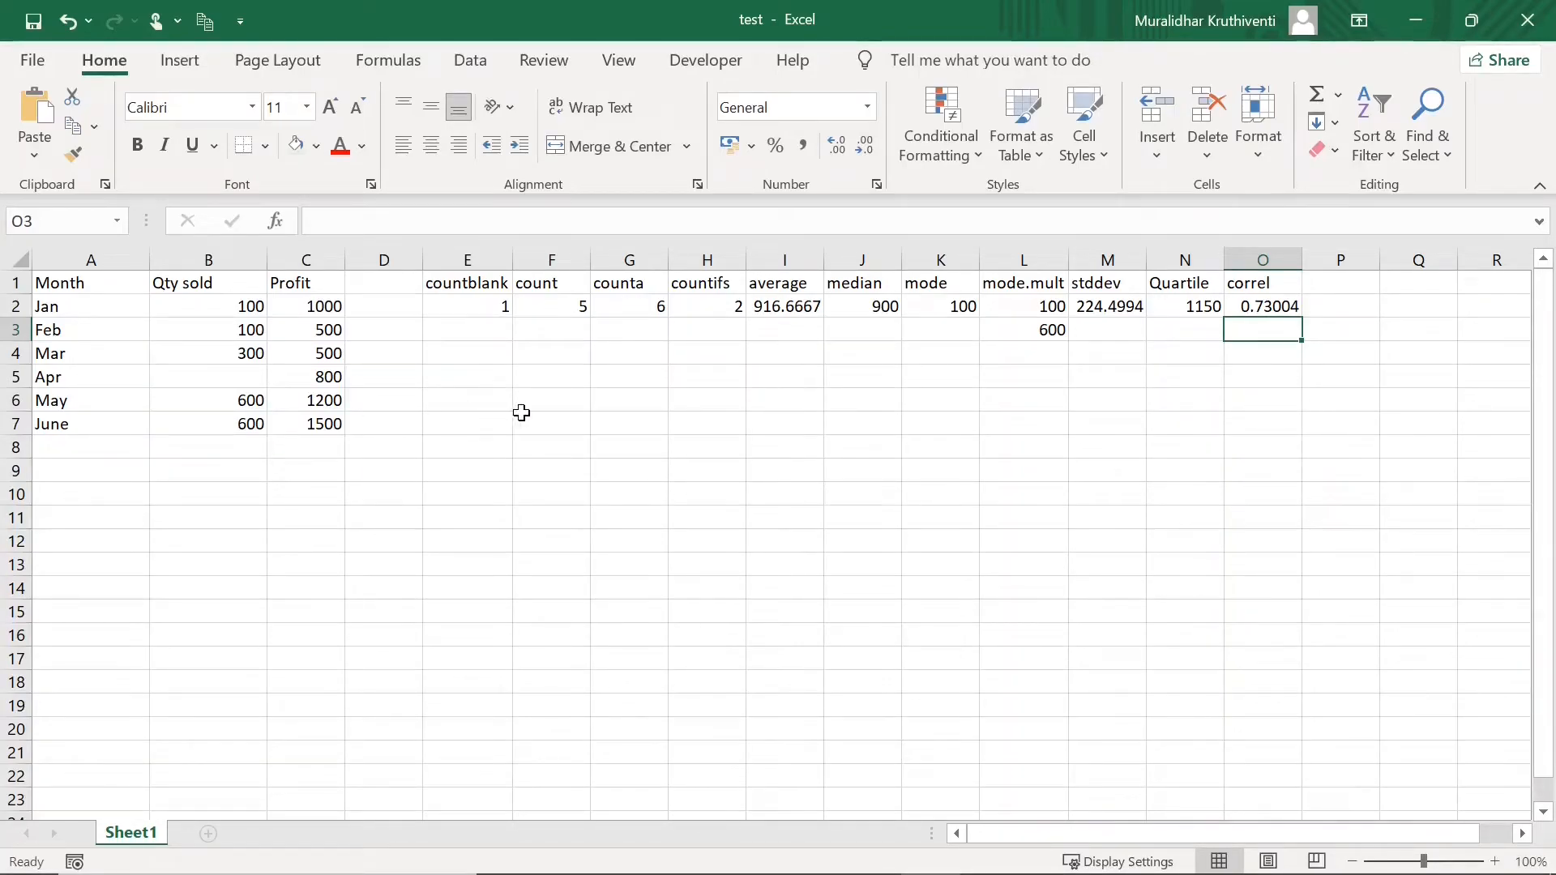
# - Enter 10, 20 and 30 down column B starting at B12
pyautogui.click(247, 543)
pyautogui.write('10')
pyautogui.press('Return')
pyautogui.write('20')
pyautogui.press('Return')
pyautogui.write('30')
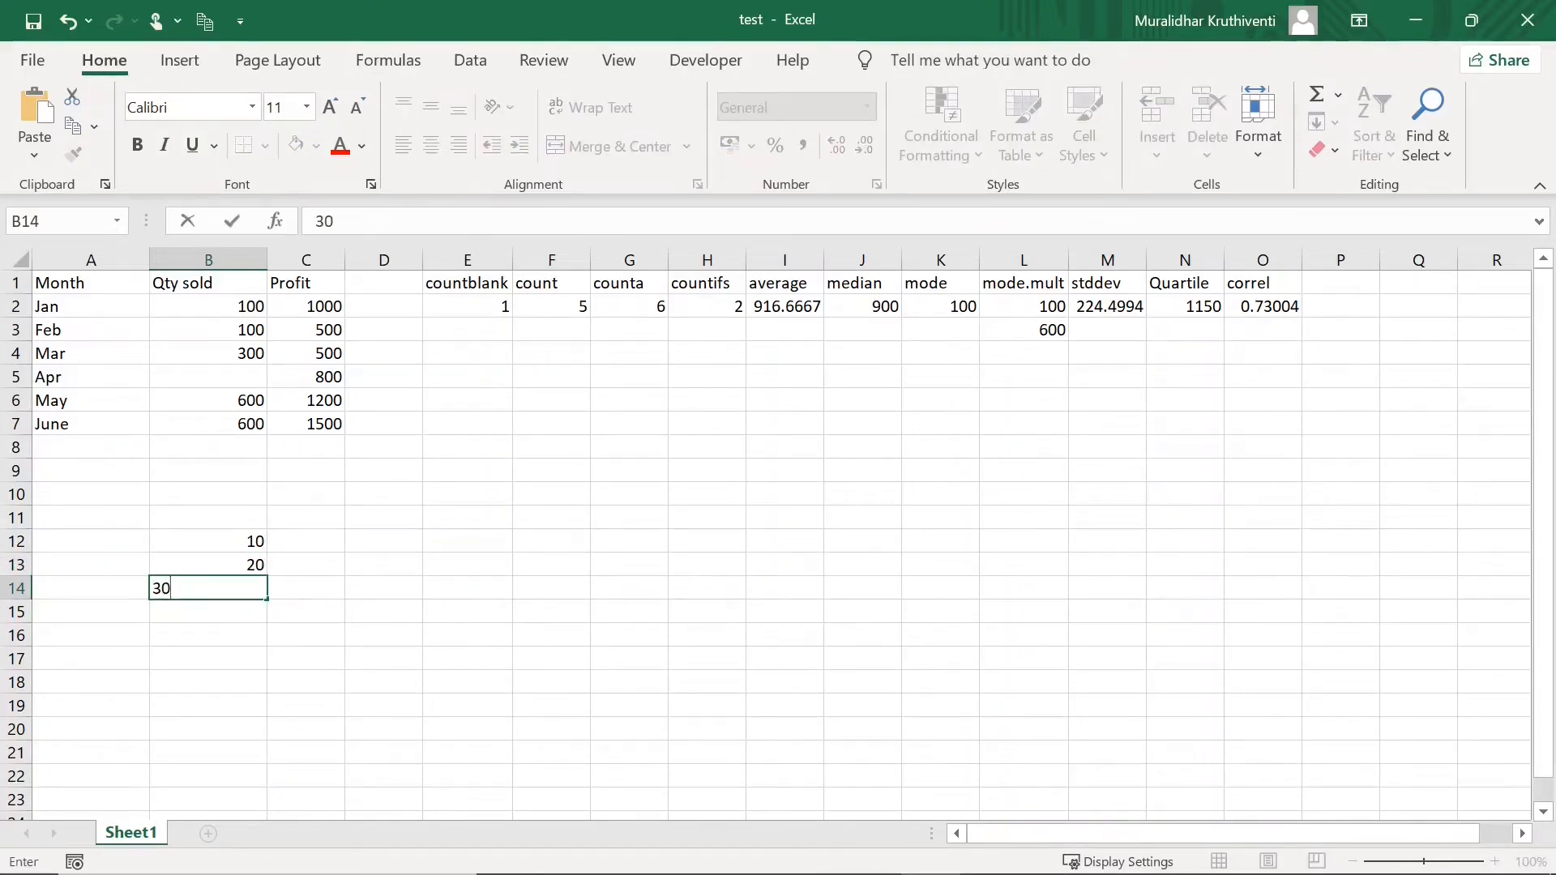
# - Enter 100, 200 and 300 into C12:C14
pyautogui.click(306, 544)
pyautogui.write('1')
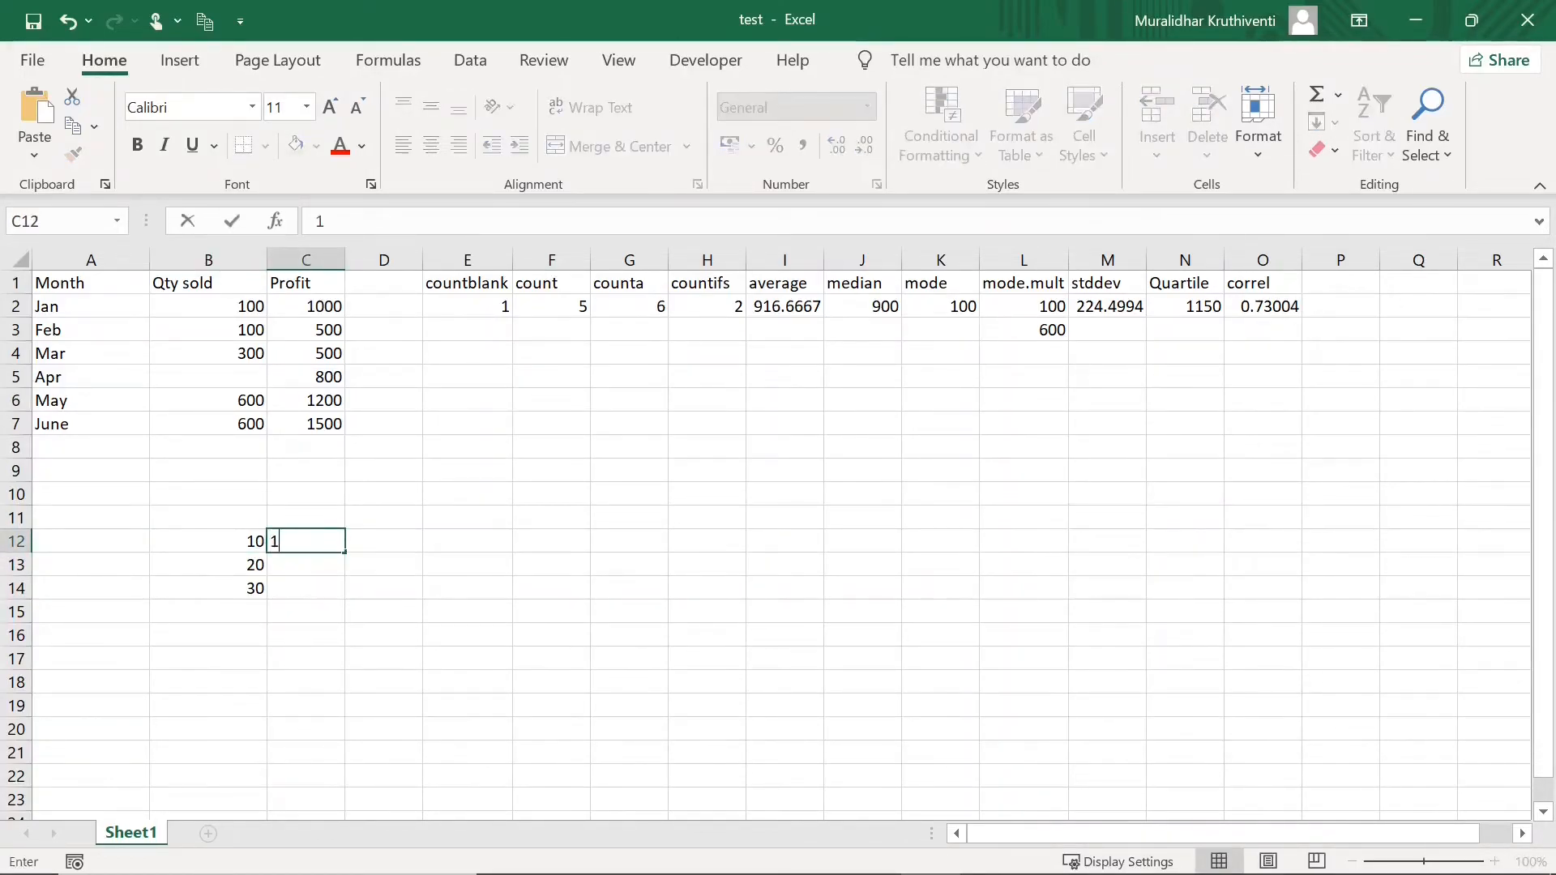
pyautogui.write('900')
pyautogui.press('Return')
pyautogui.write('200')
pyautogui.press('Return')
pyautogui.write('300')
pyautogui.click(438, 580)
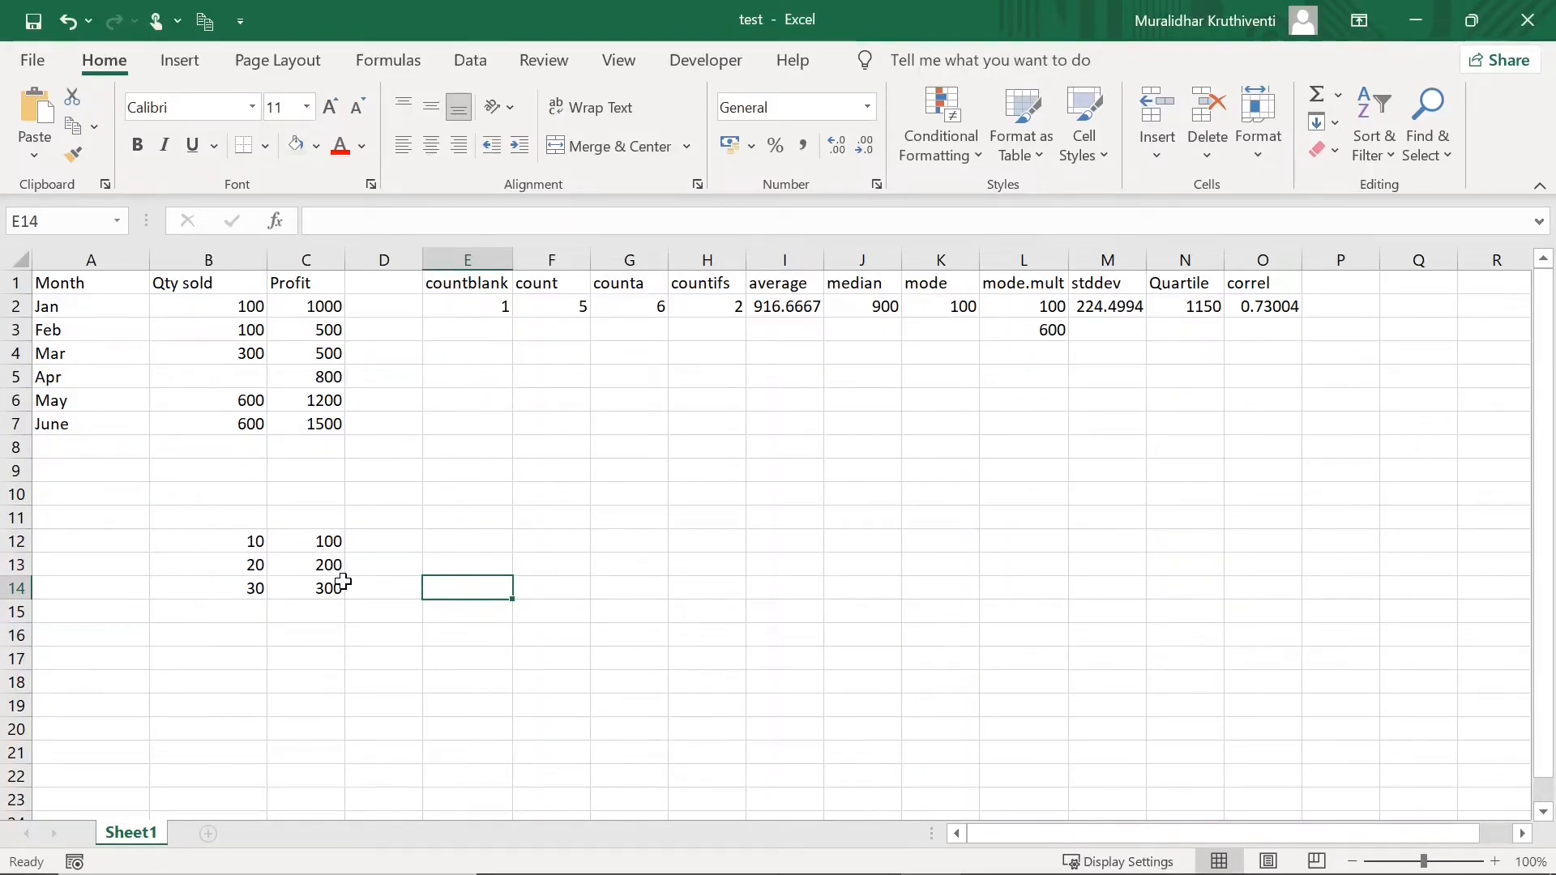
# - Review the January Qty sold, January Profit and April Profit values in C5
pyautogui.click(261, 308)
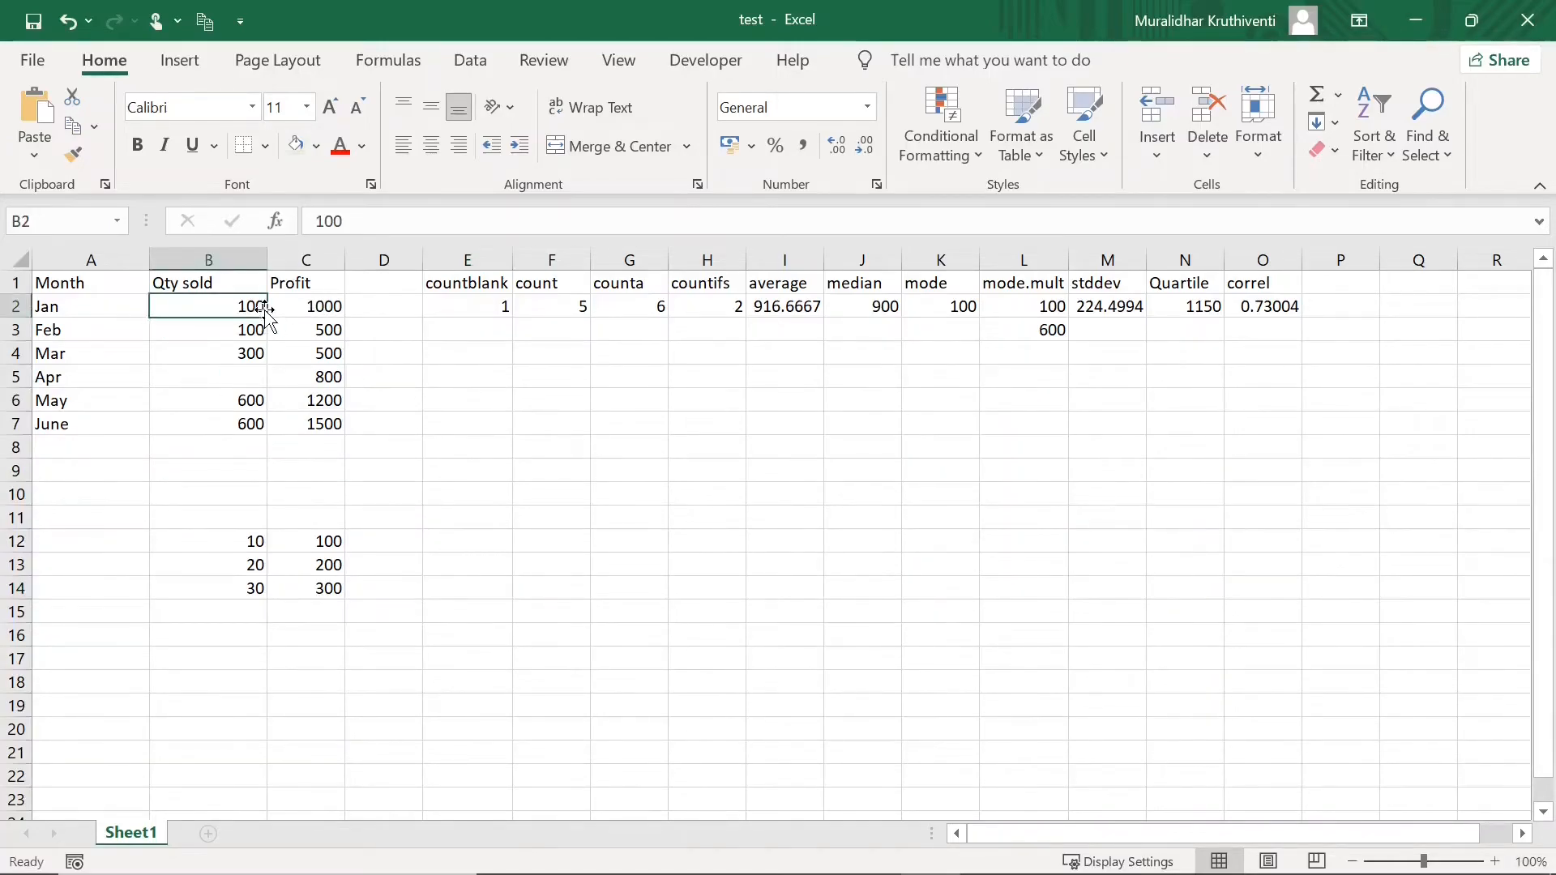
pyautogui.click(330, 308)
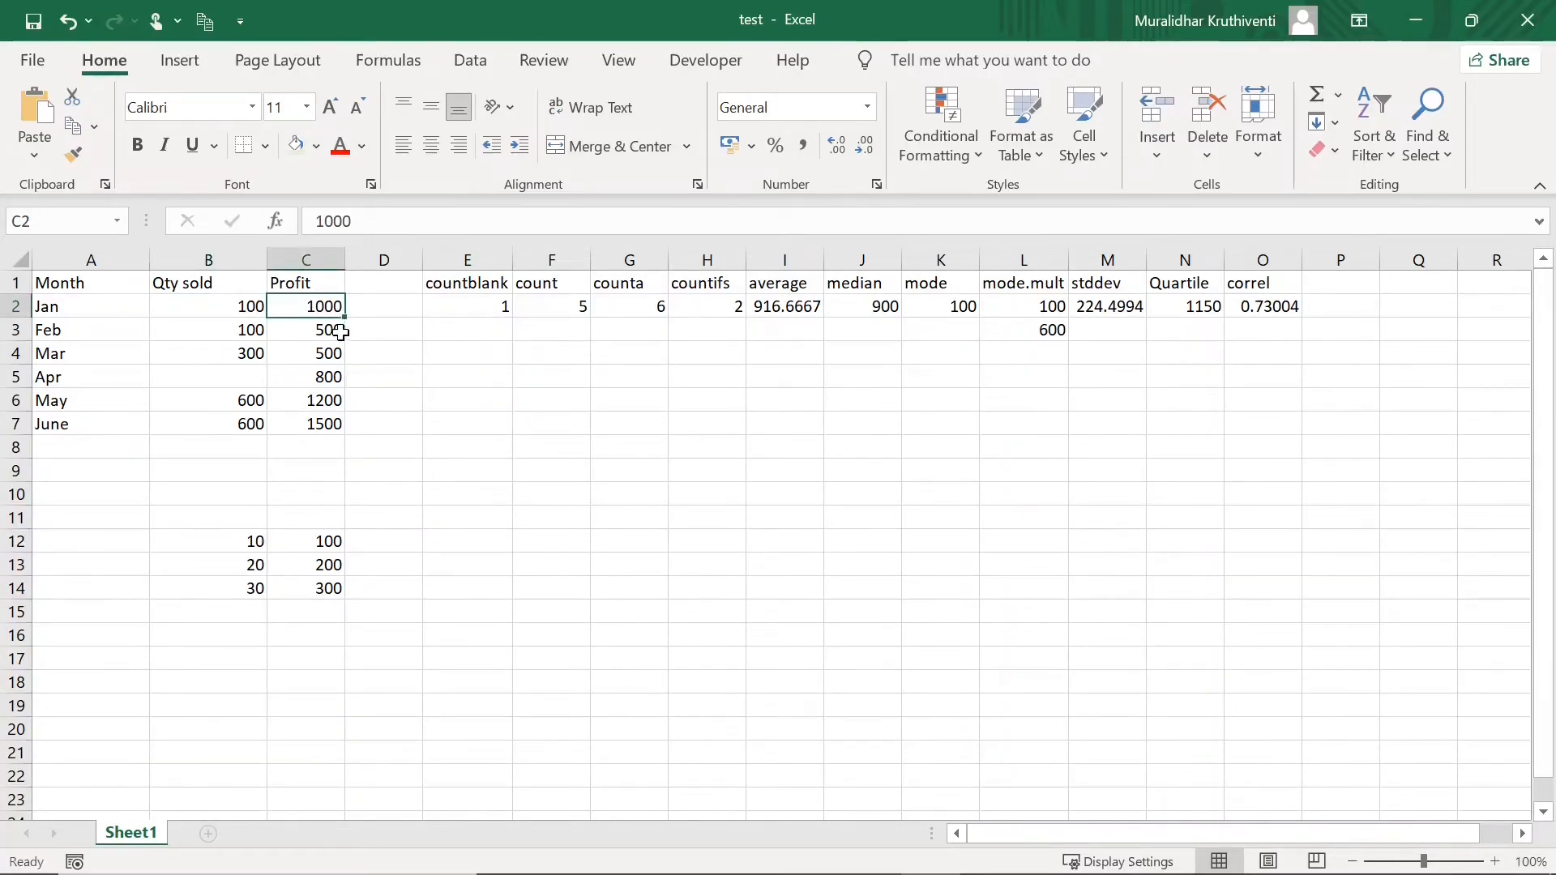
pyautogui.click(334, 378)
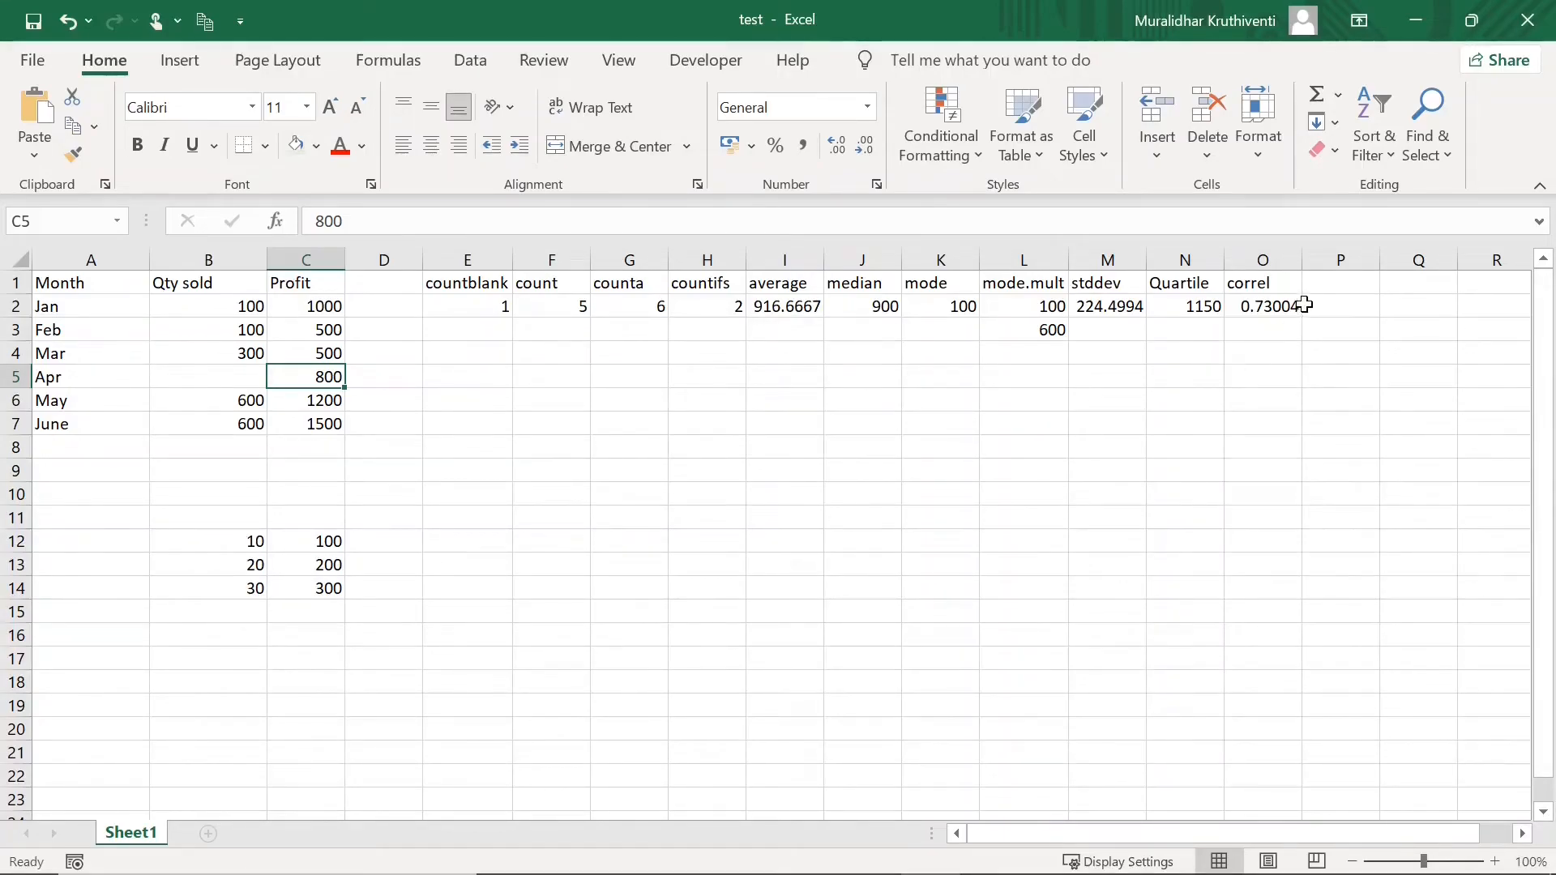
# - Add a 'correl' heading in cell P1
pyautogui.click(1323, 290)
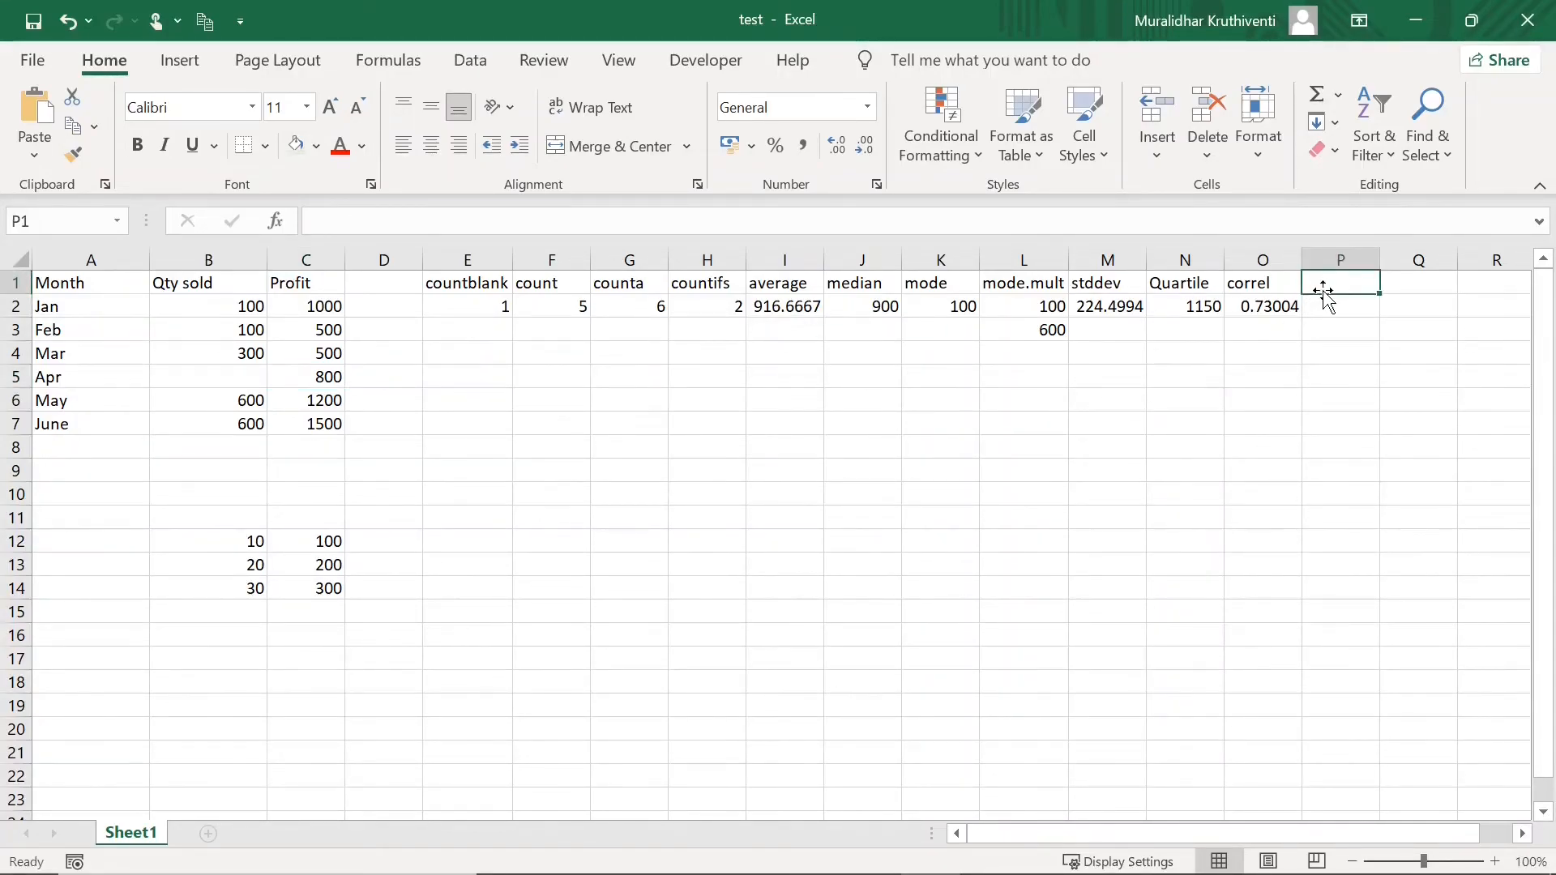
pyautogui.write('correl')
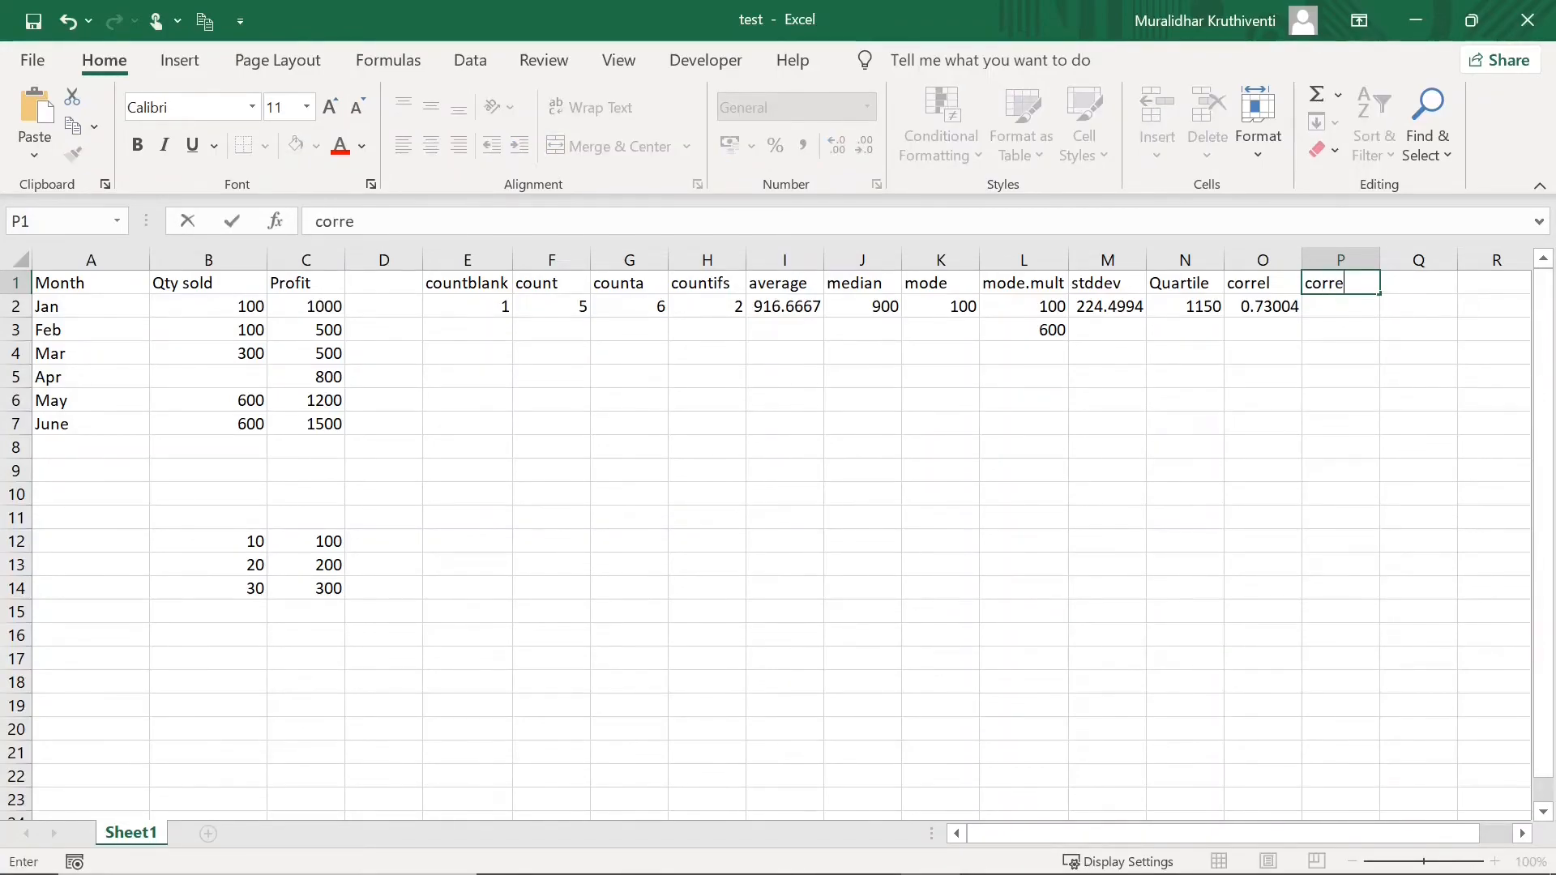
pyautogui.rightClick(1335, 306)
pyautogui.press('Escape')
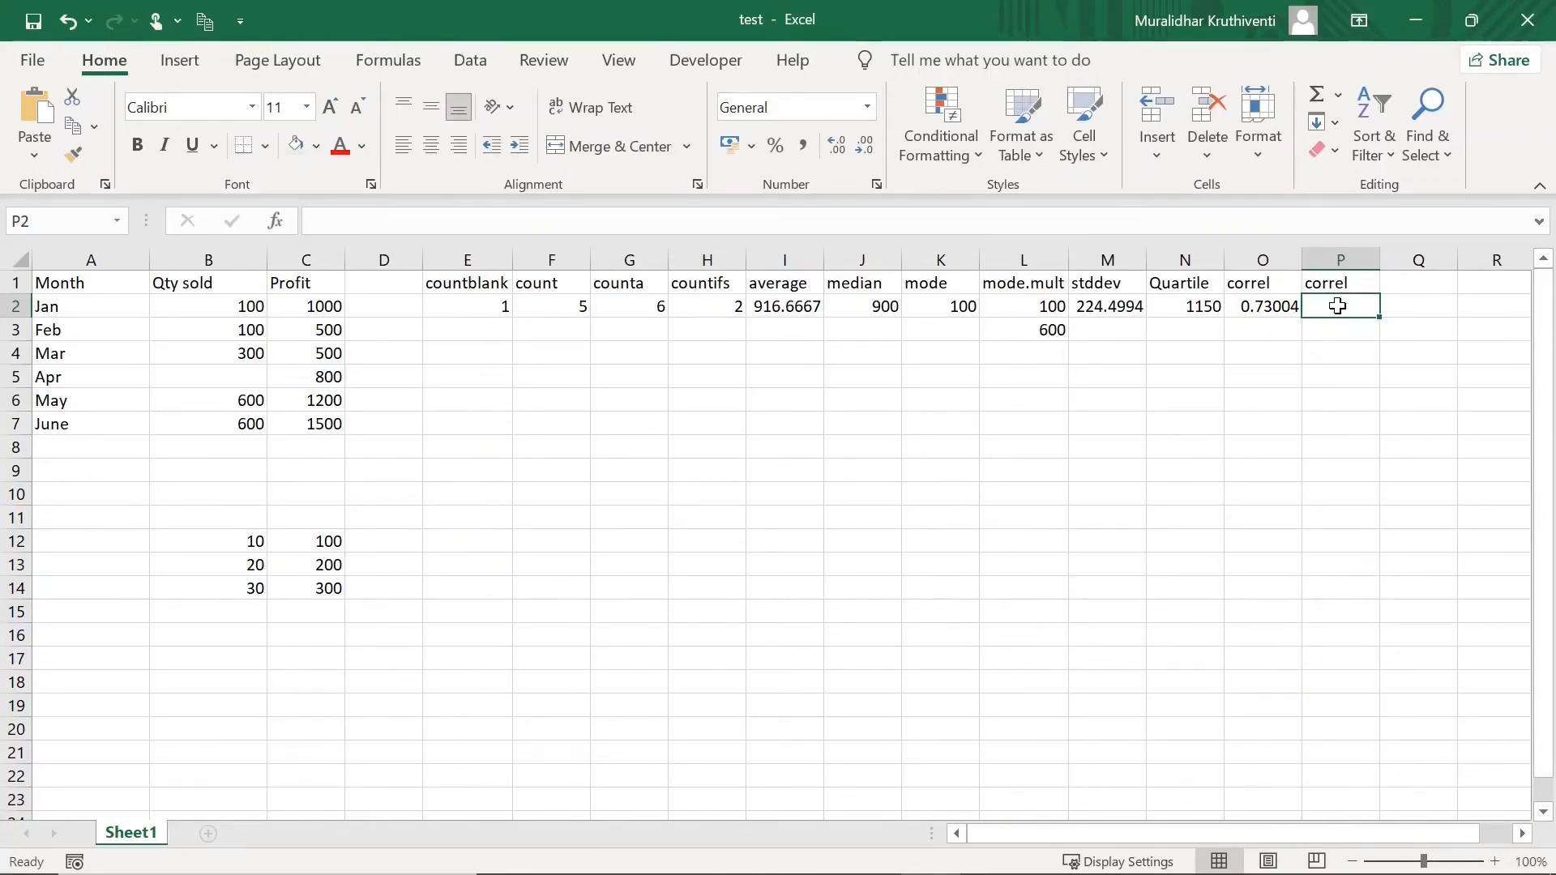
# - In P2, enter =correl(B12:B14,C12:C14), which returns 1
pyautogui.write('=co')
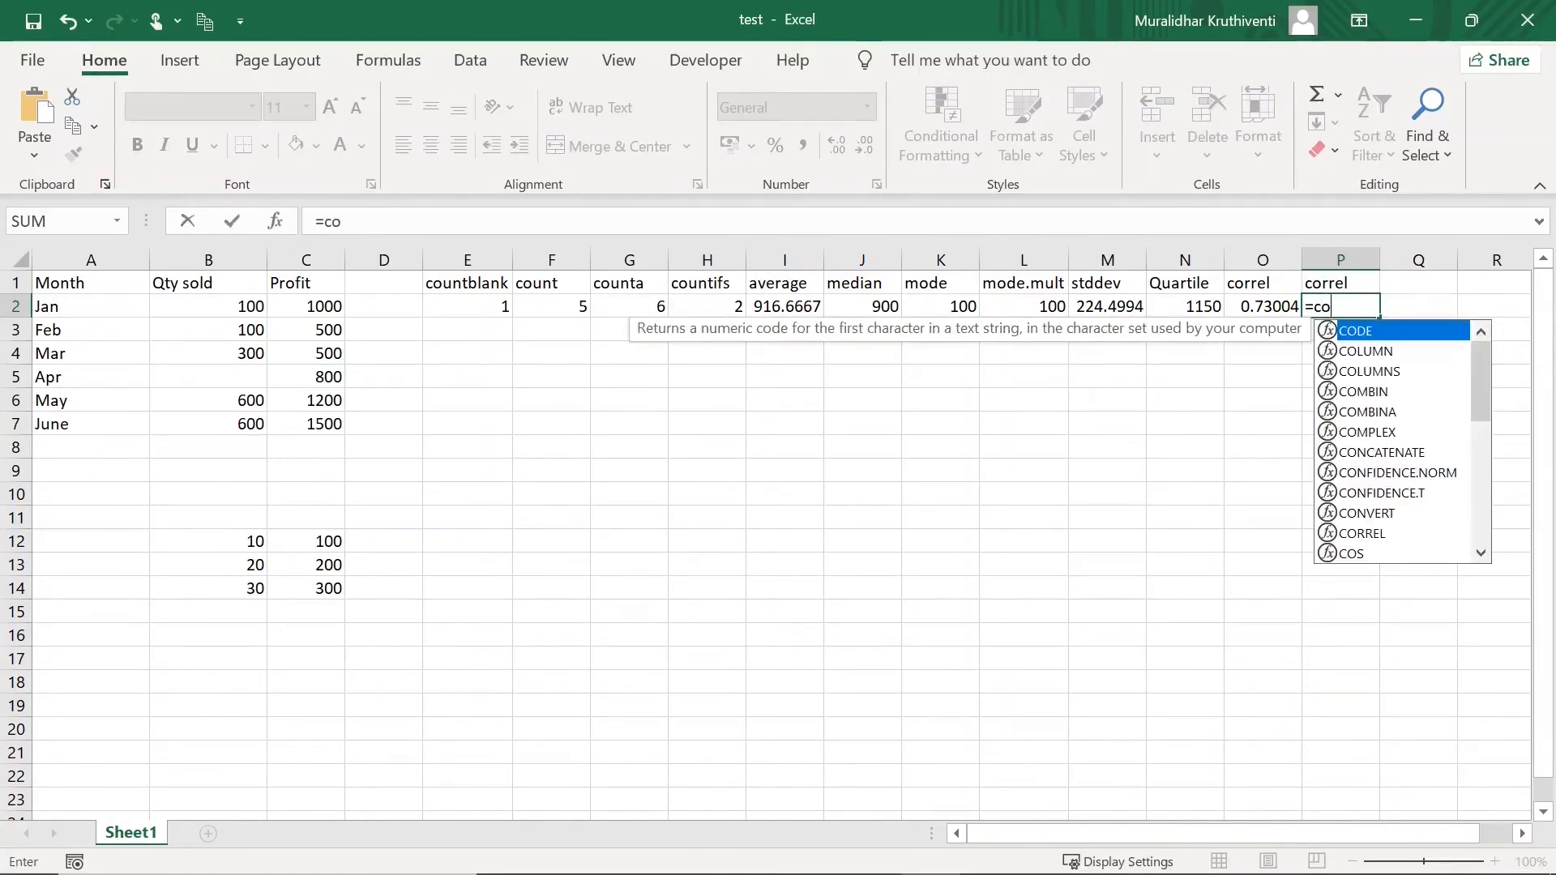
pyautogui.write('rrel(')
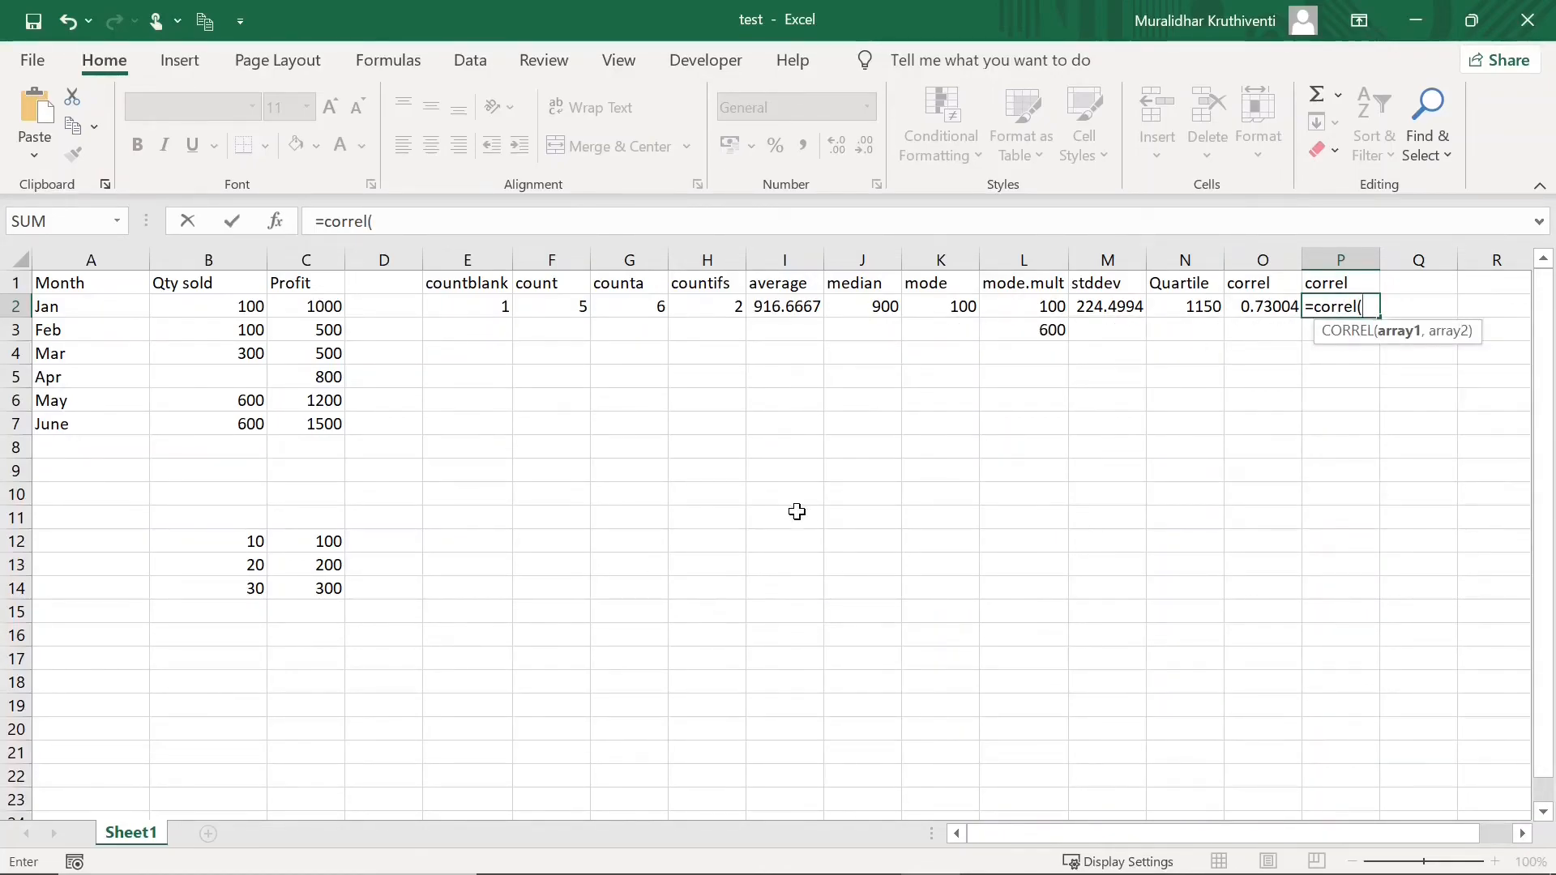
pyautogui.moveTo(245, 541); pyautogui.dragTo(250, 585)
pyautogui.write(',')
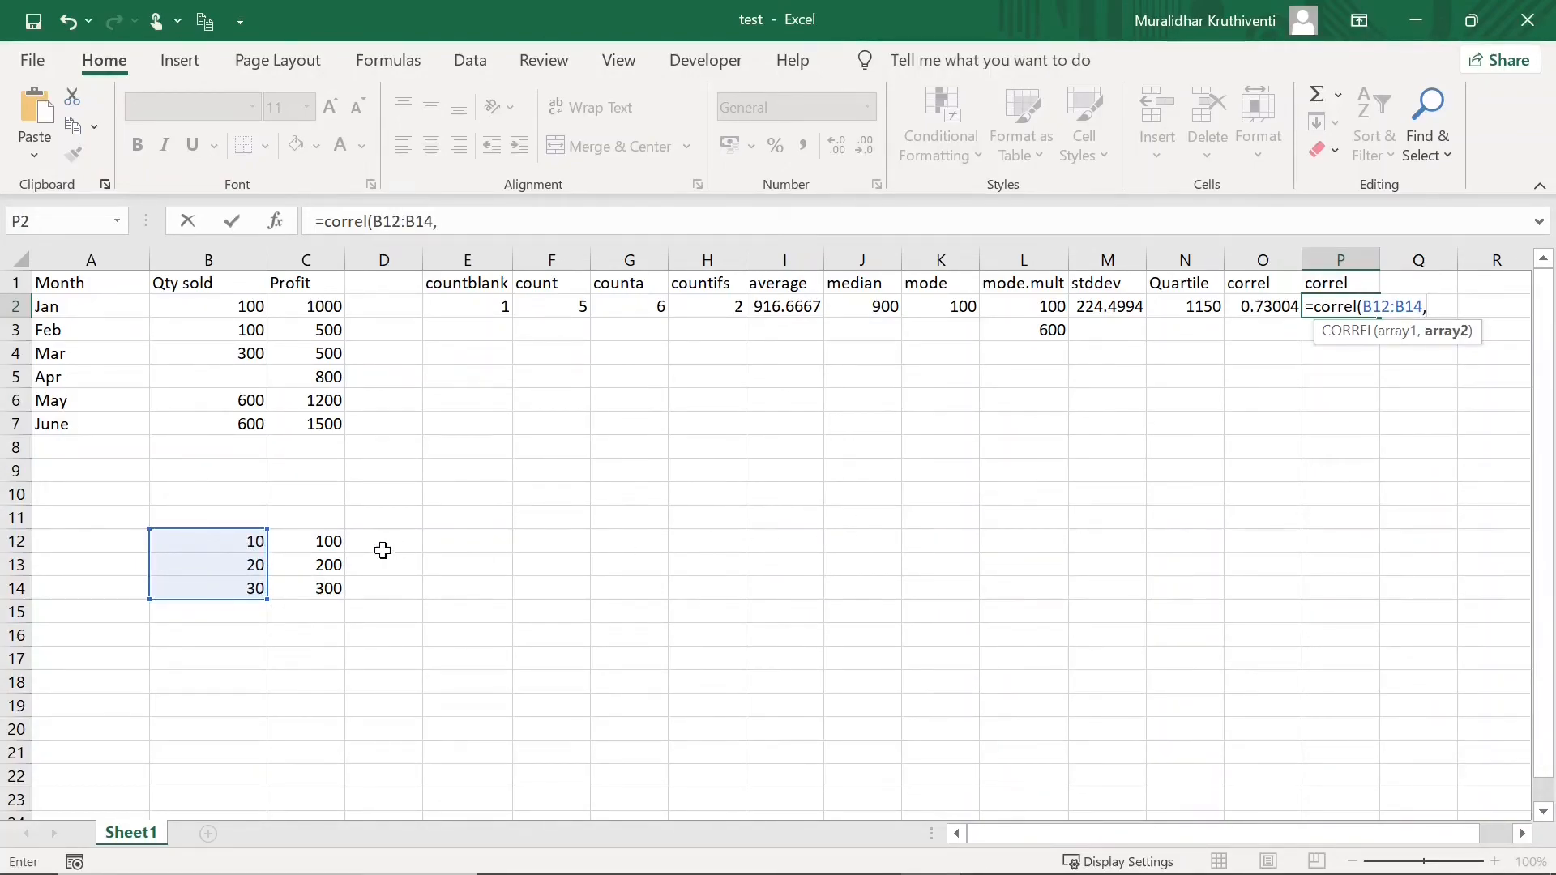
pyautogui.moveTo(334, 538); pyautogui.dragTo(330, 590)
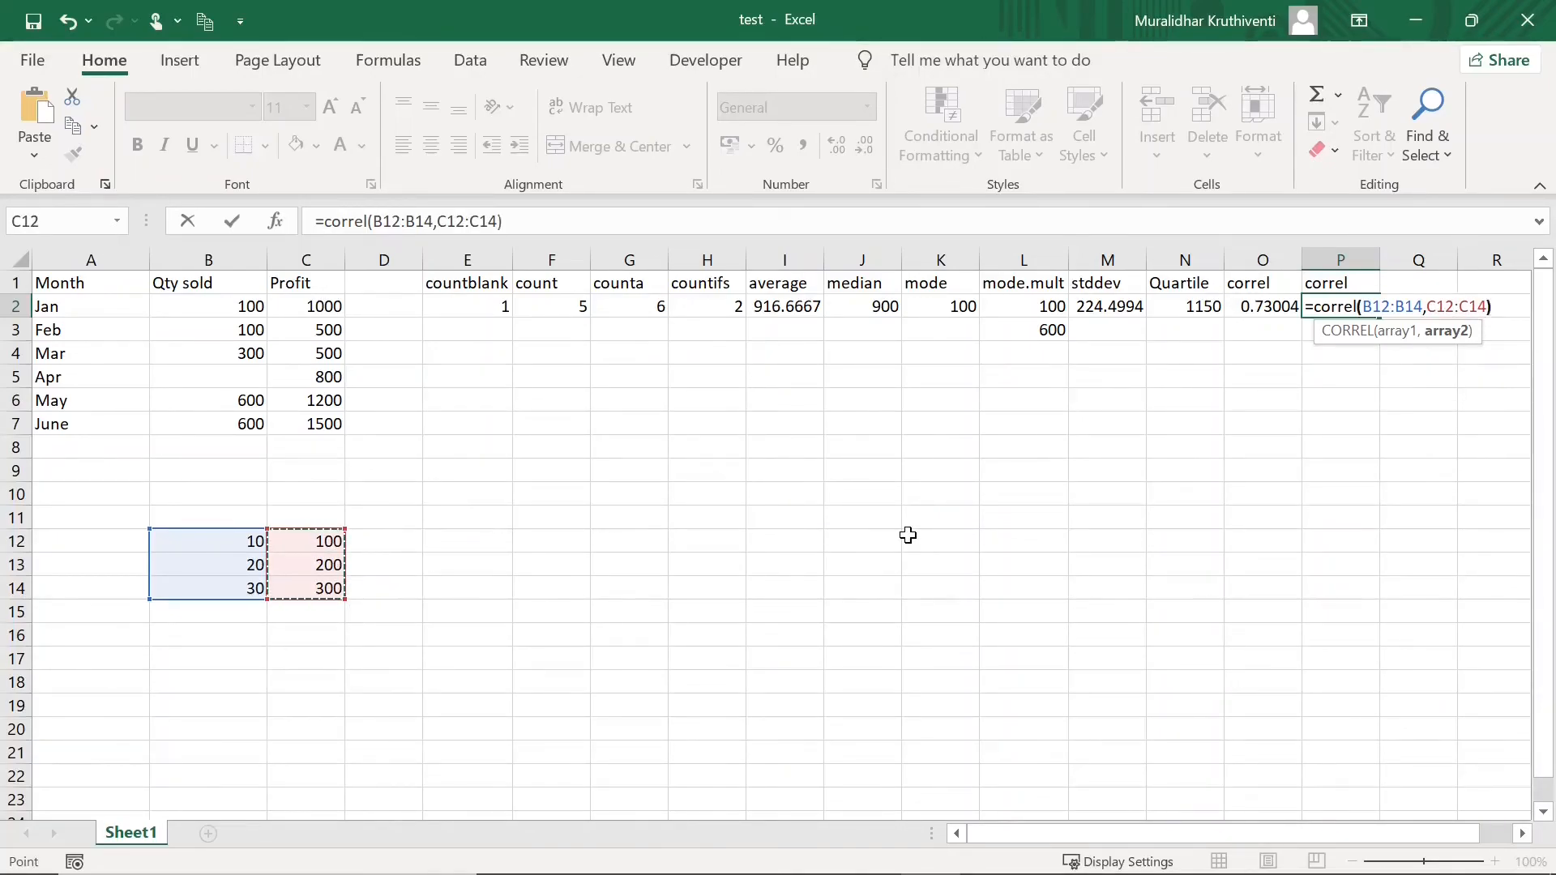
pyautogui.write(')')
pyautogui.press('Return')
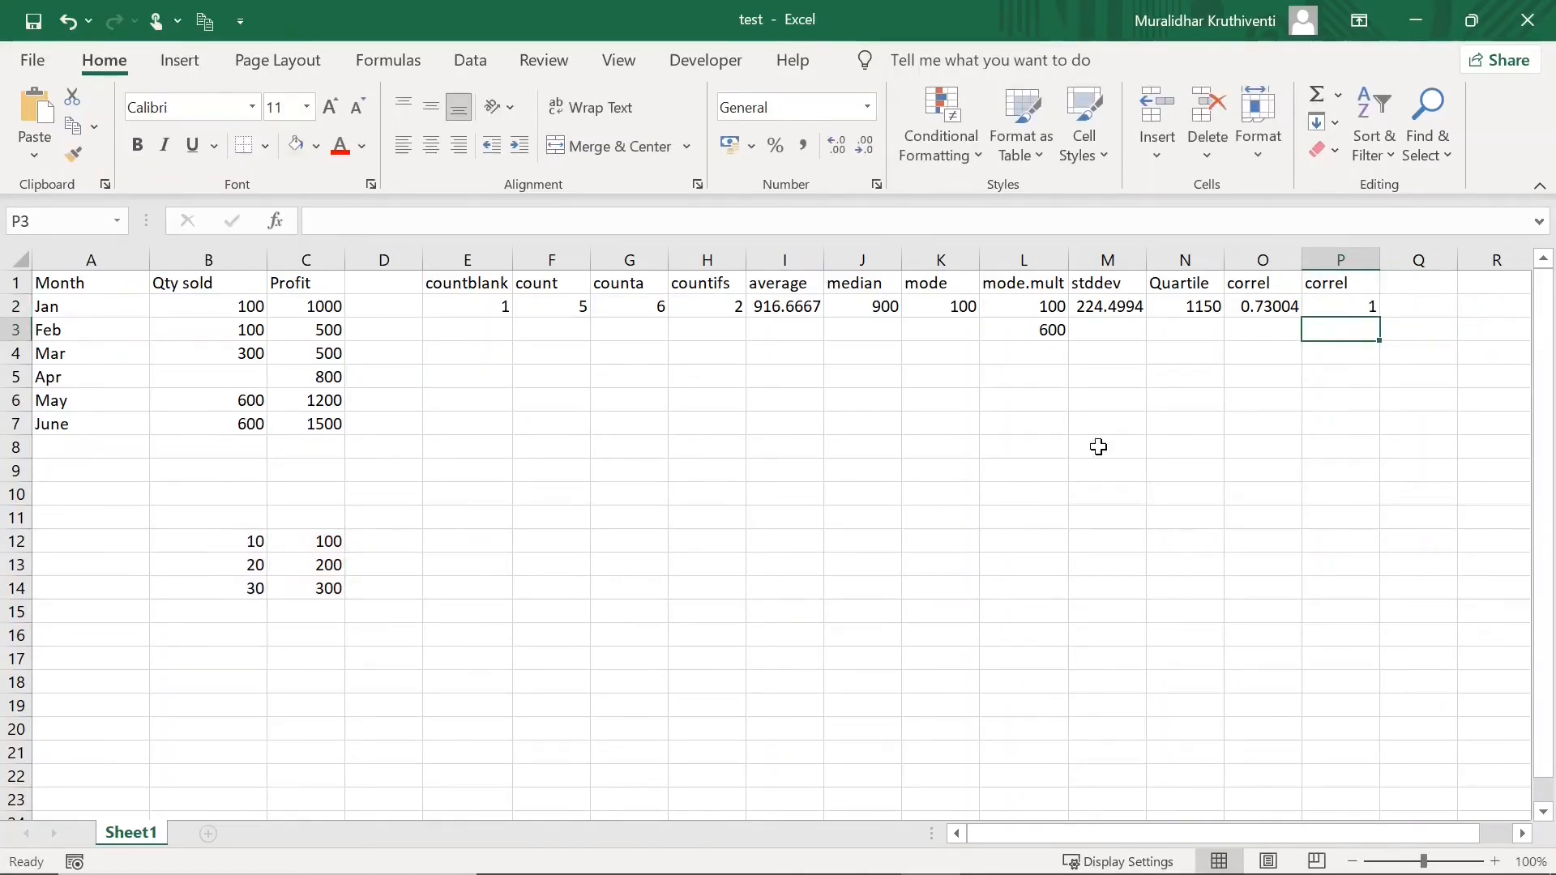
pyautogui.click(255, 541)
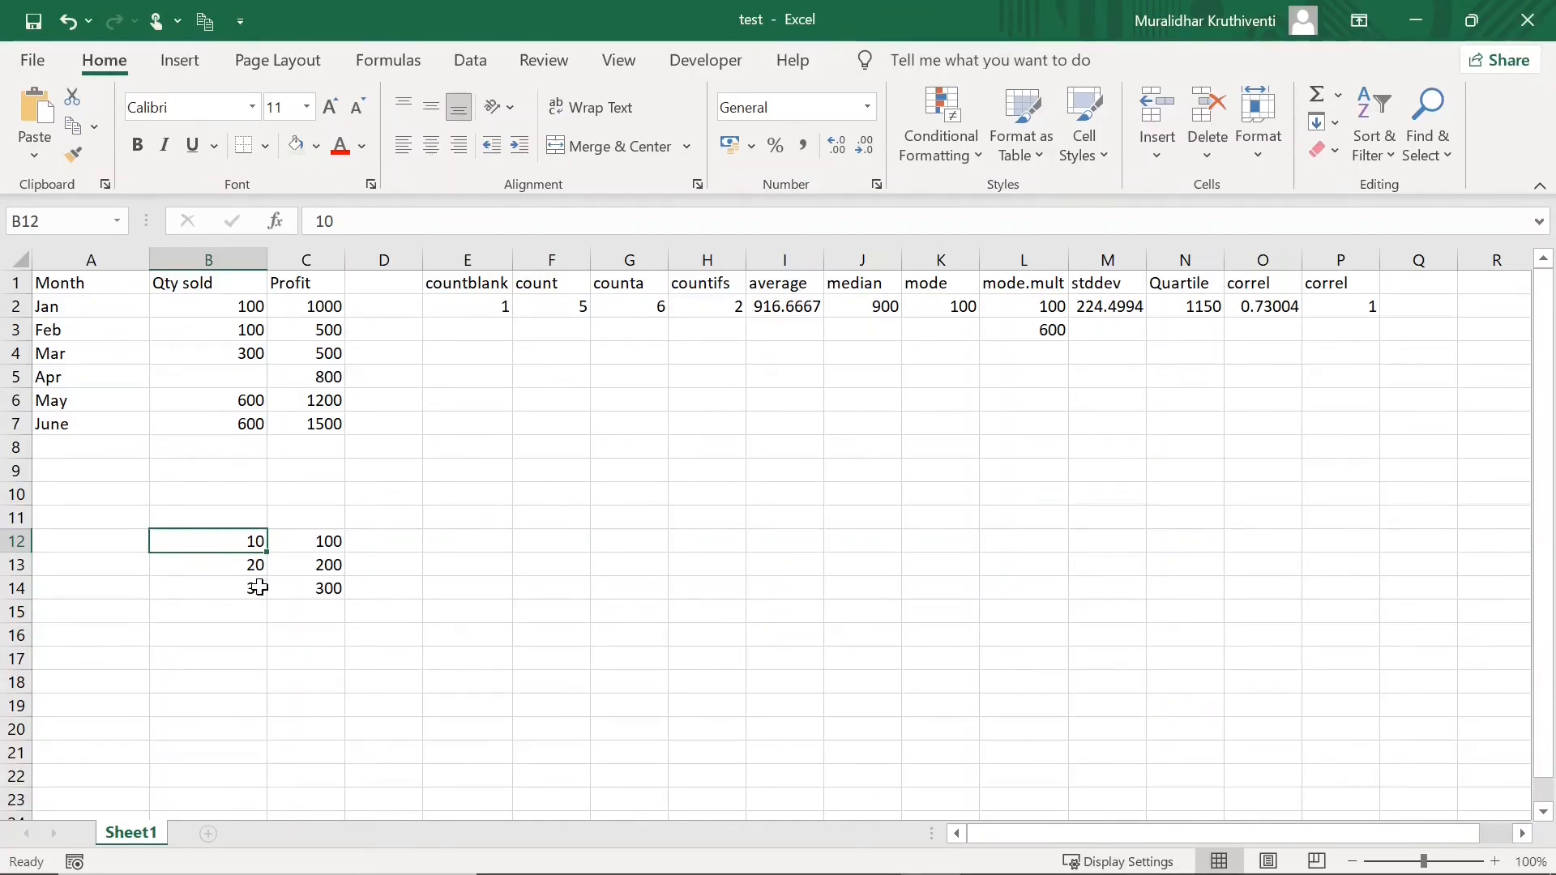
pyautogui.click(329, 546)
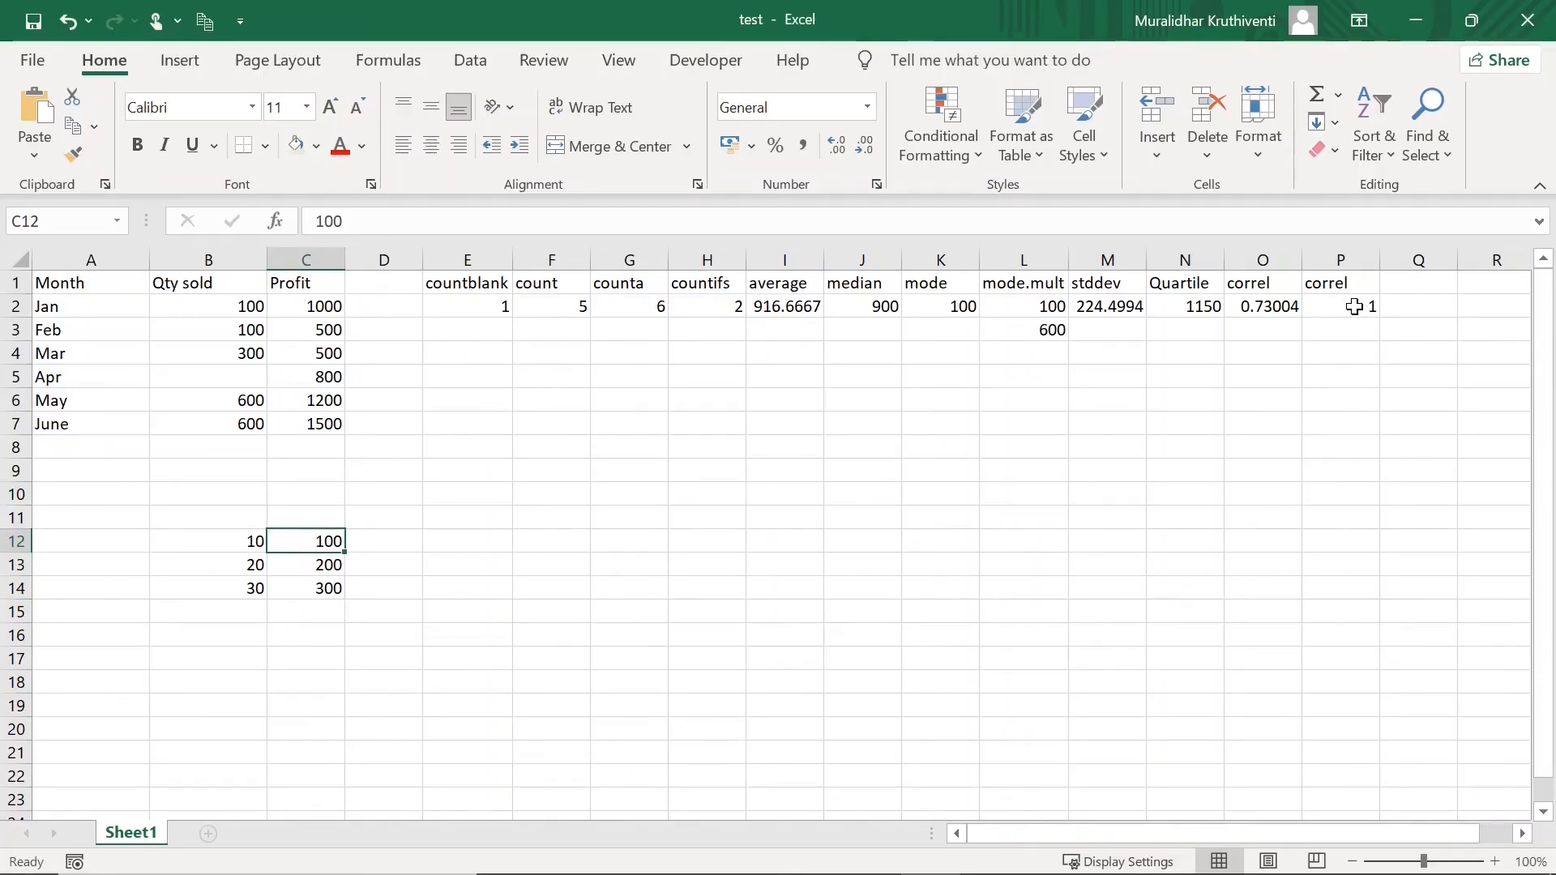
pyautogui.click(1361, 306)
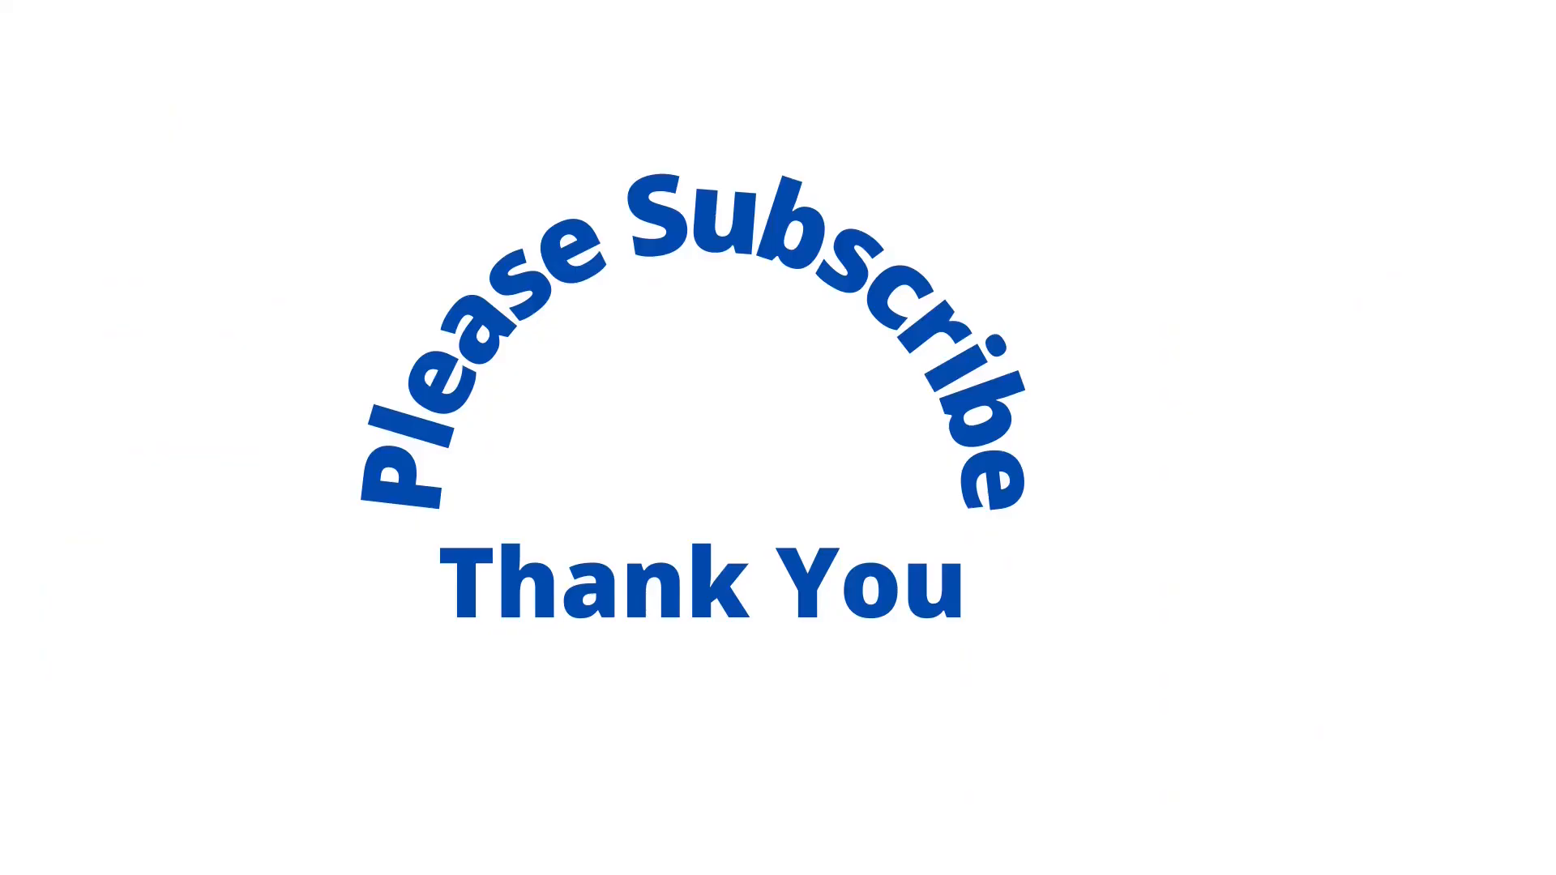